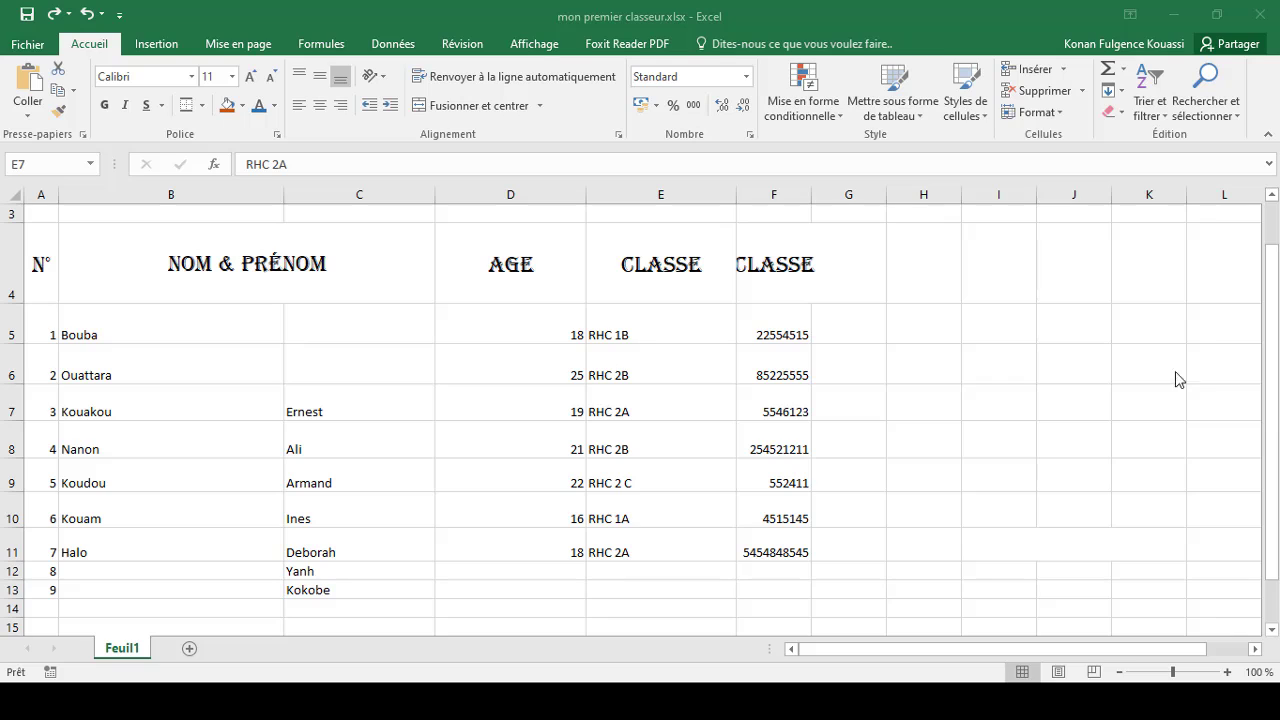
# Step: Turn the worksheet gridlines off and back on
pyautogui.click(545, 40)
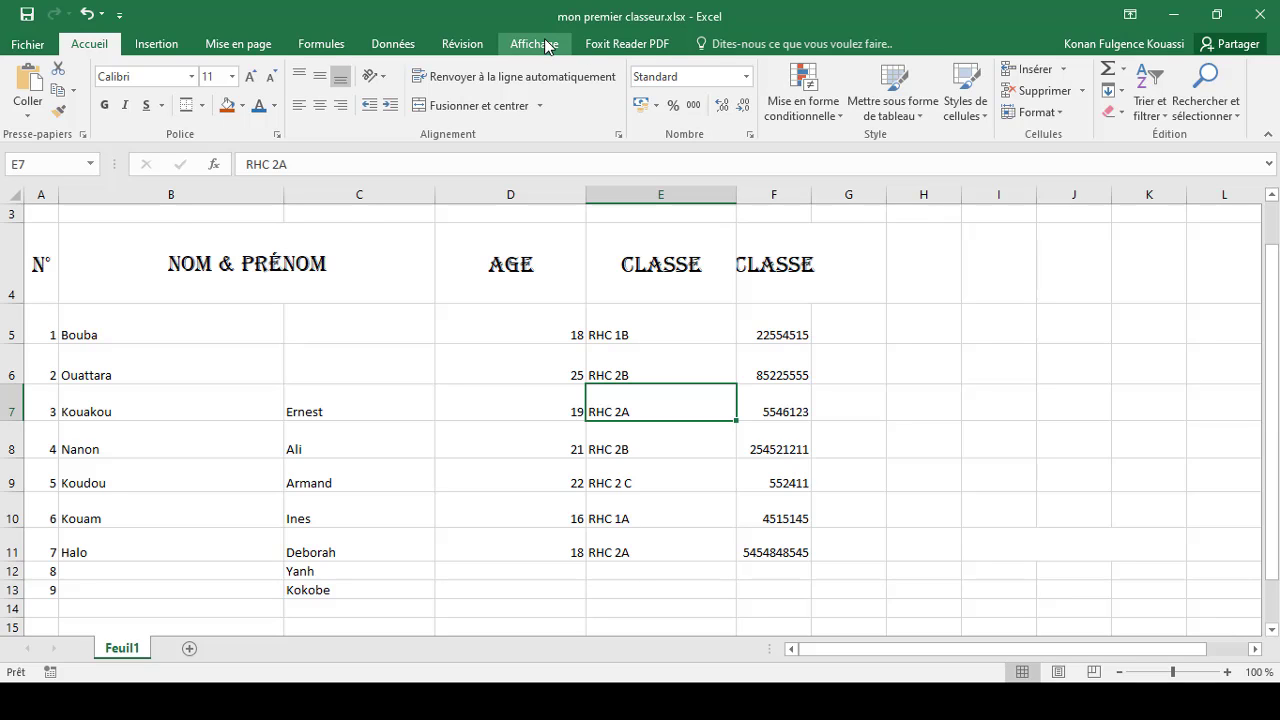
pyautogui.click(545, 44)
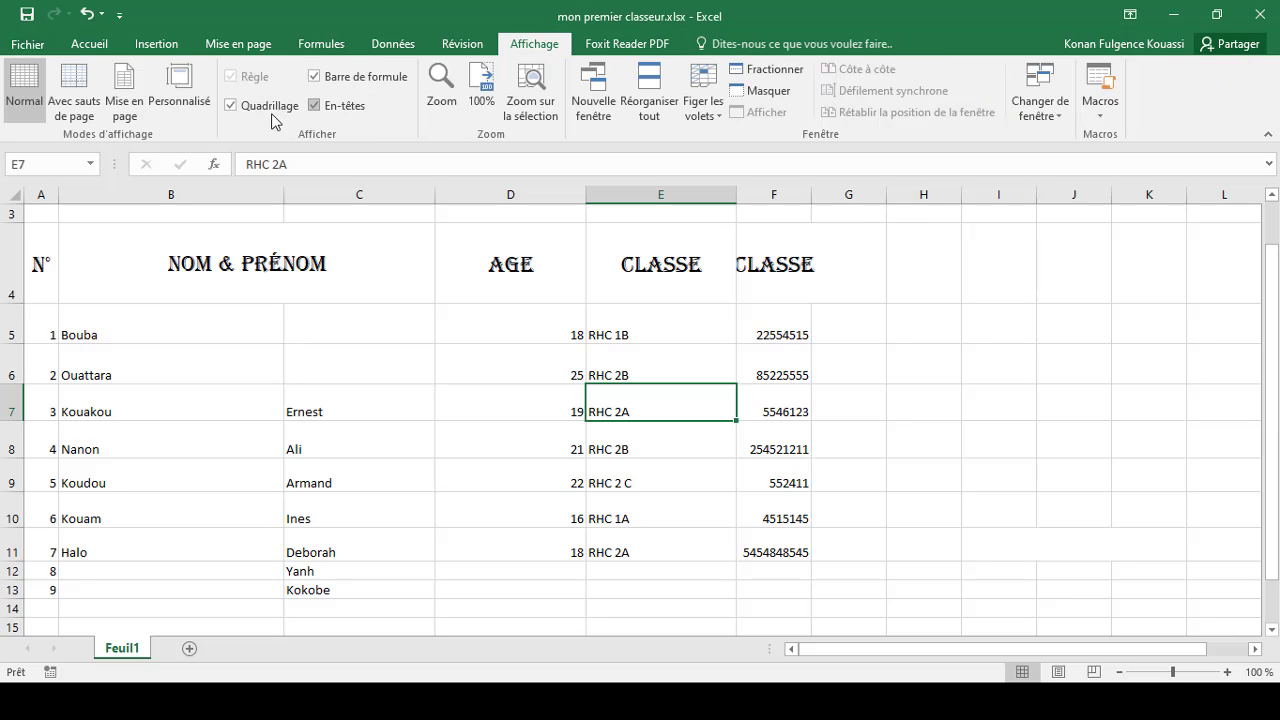
pyautogui.click(231, 106)
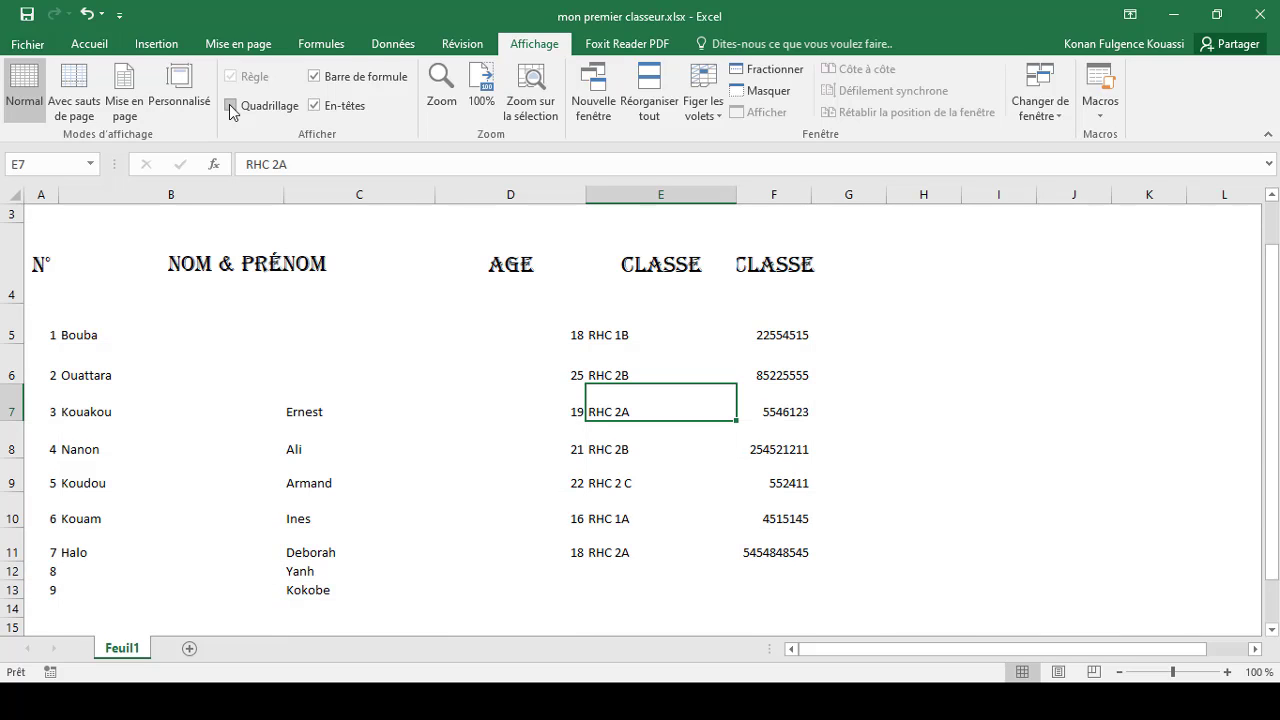
pyautogui.click(1138, 408)
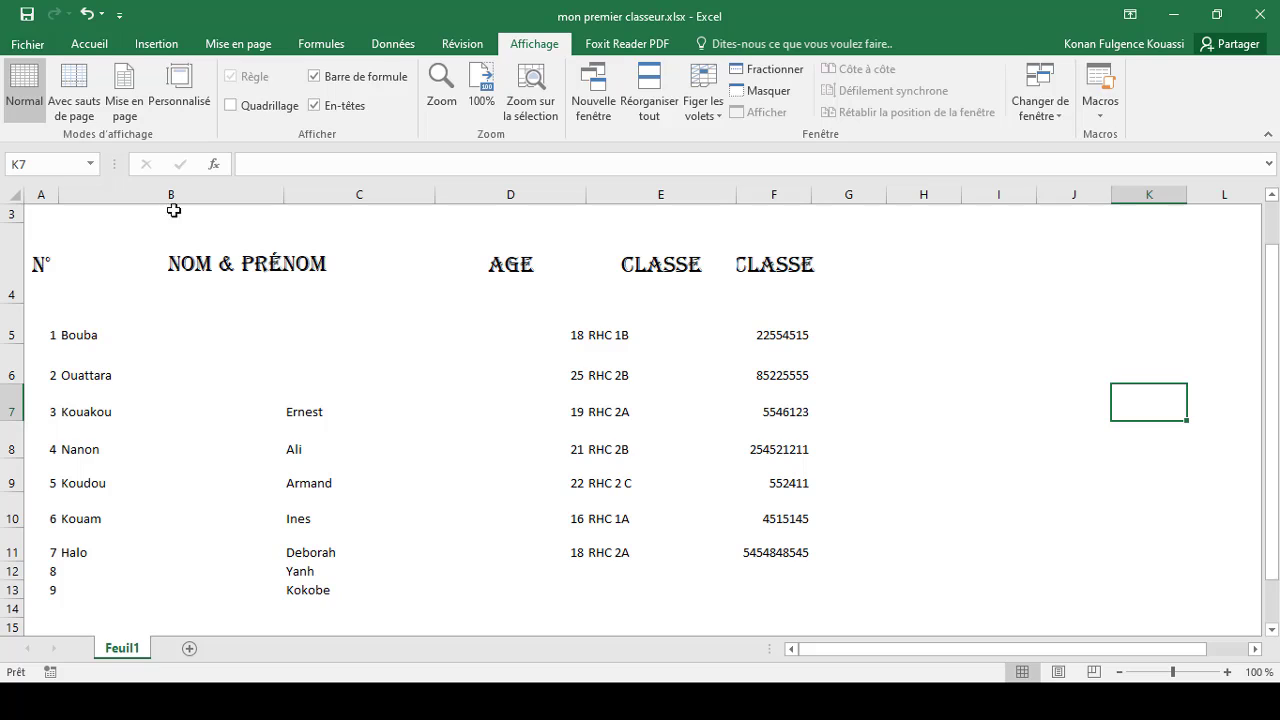
pyautogui.click(231, 105)
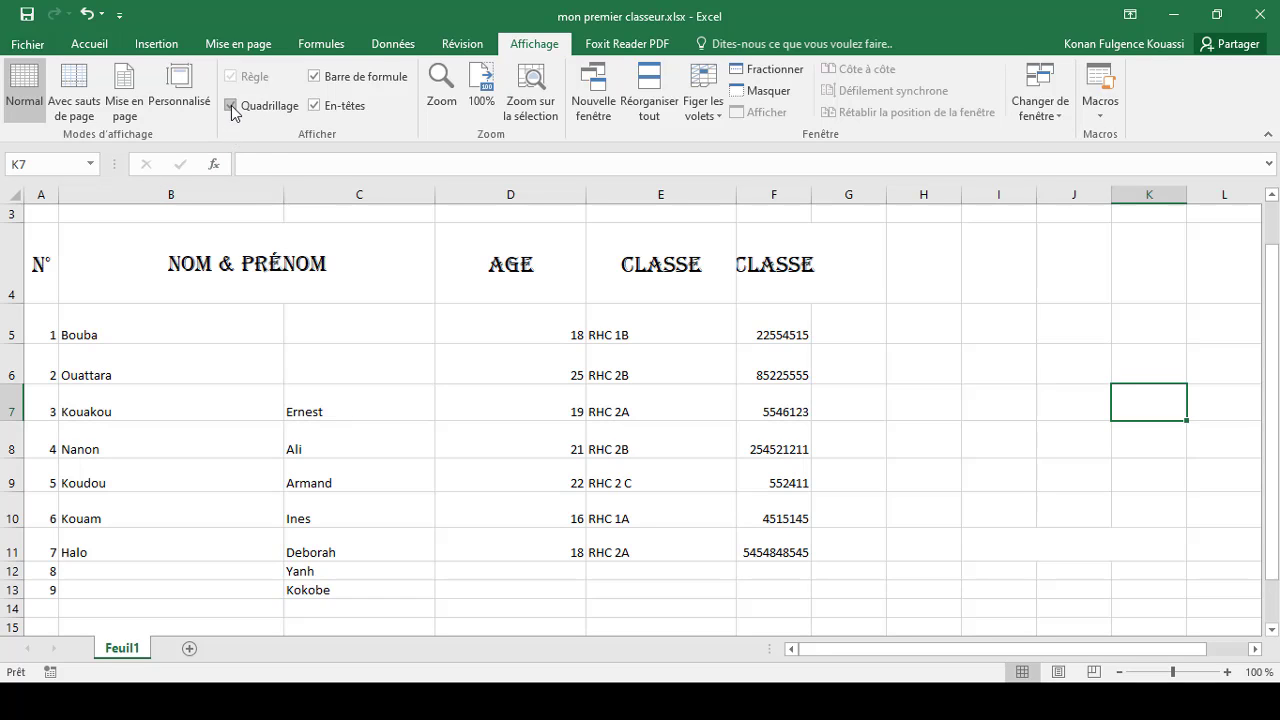
# Step: Move the first names Ernest through Kokobe up two rows into C5:C11, beside Bouba through Halo
pyautogui.click(77, 46)
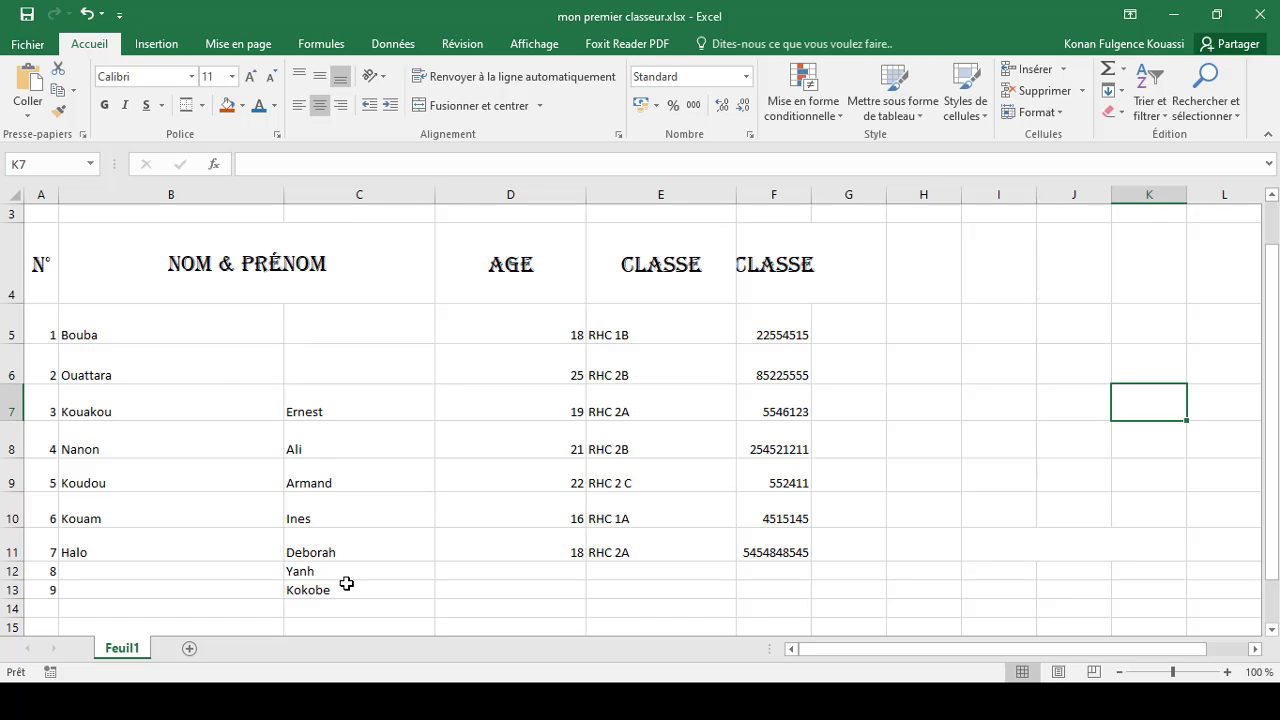
pyautogui.moveTo(330, 588); pyautogui.dragTo(318, 421)
pyautogui.click(328, 405)
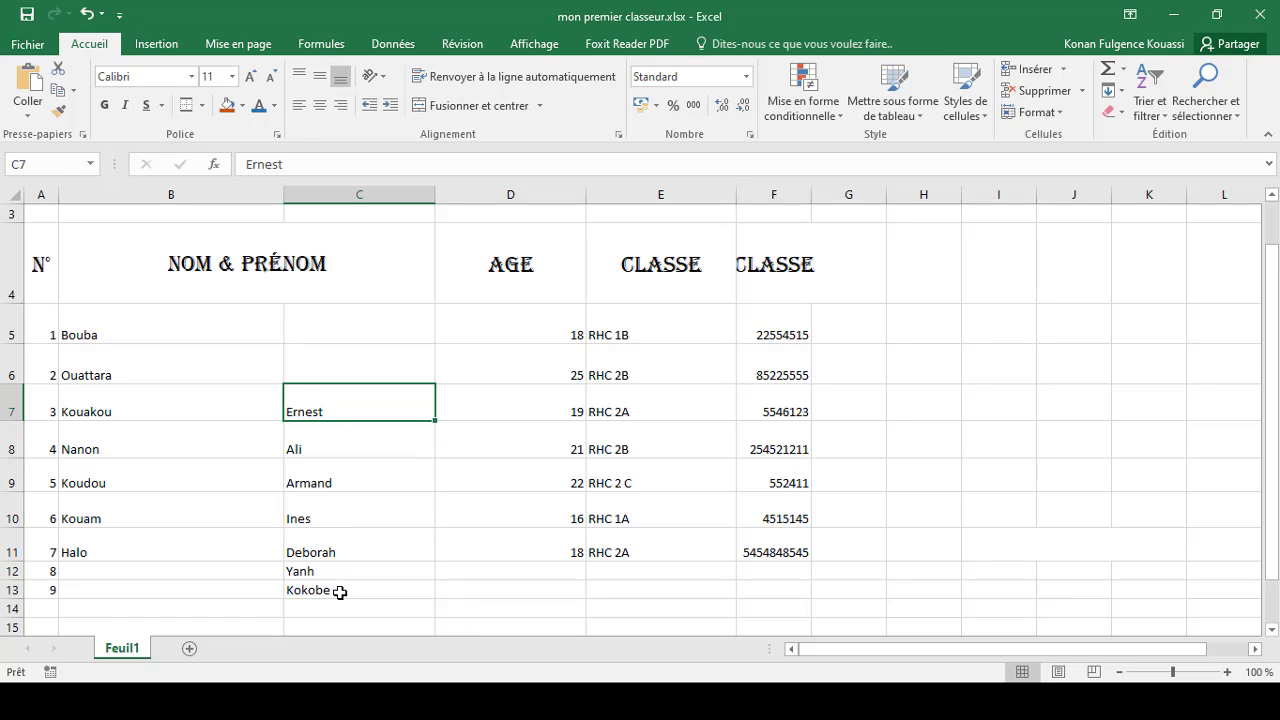
pyautogui.moveTo(337, 589); pyautogui.dragTo(338, 331)
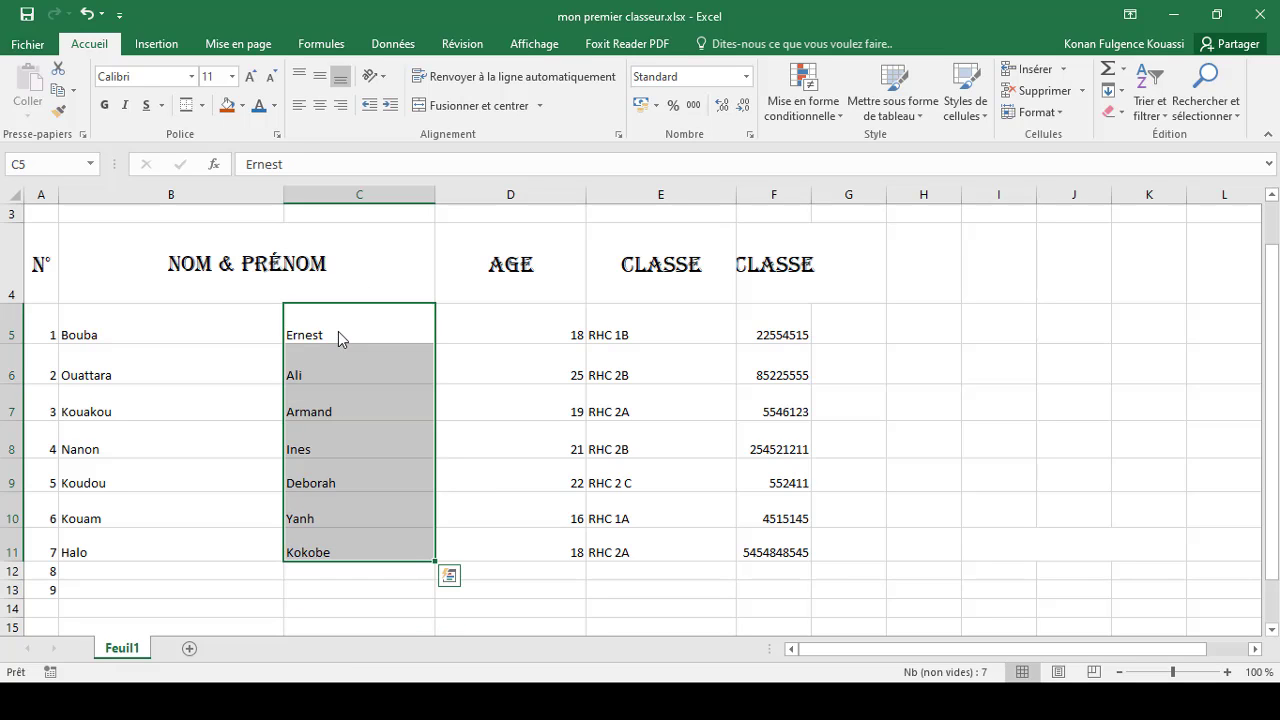
pyautogui.click(260, 595)
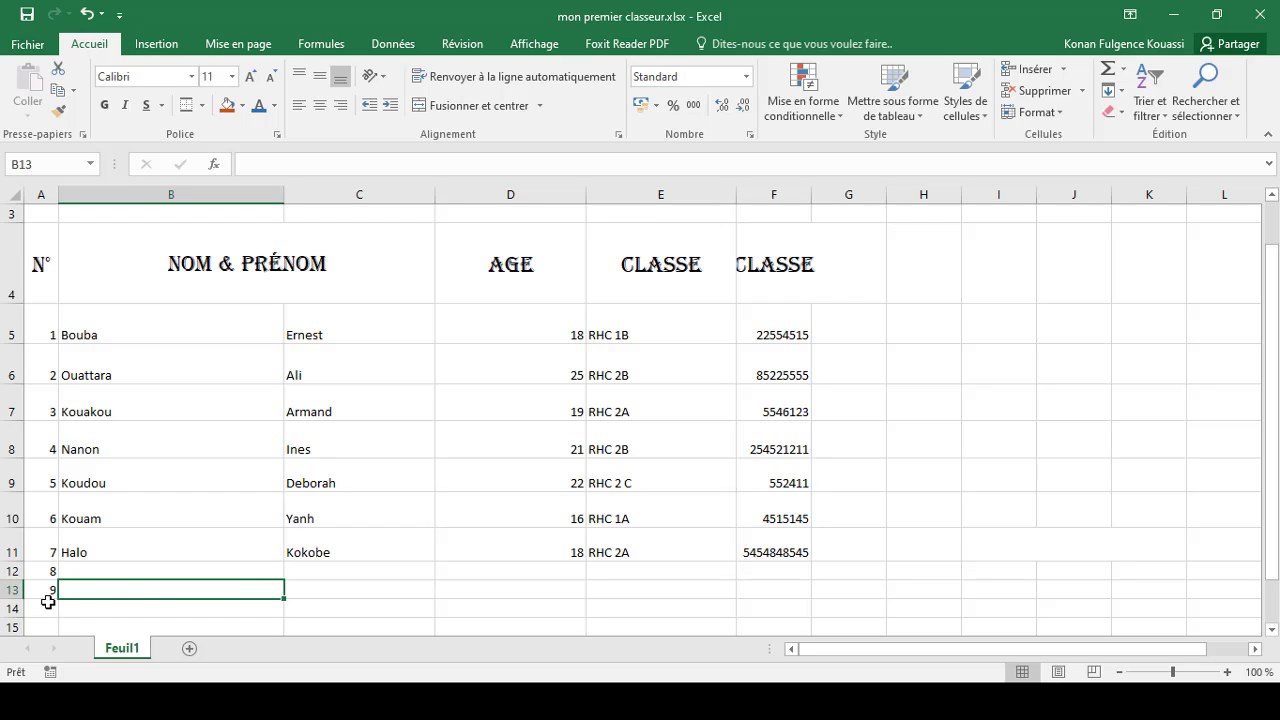
# Step: Apply all borders to the table range A4:F11
pyautogui.click(516, 378)
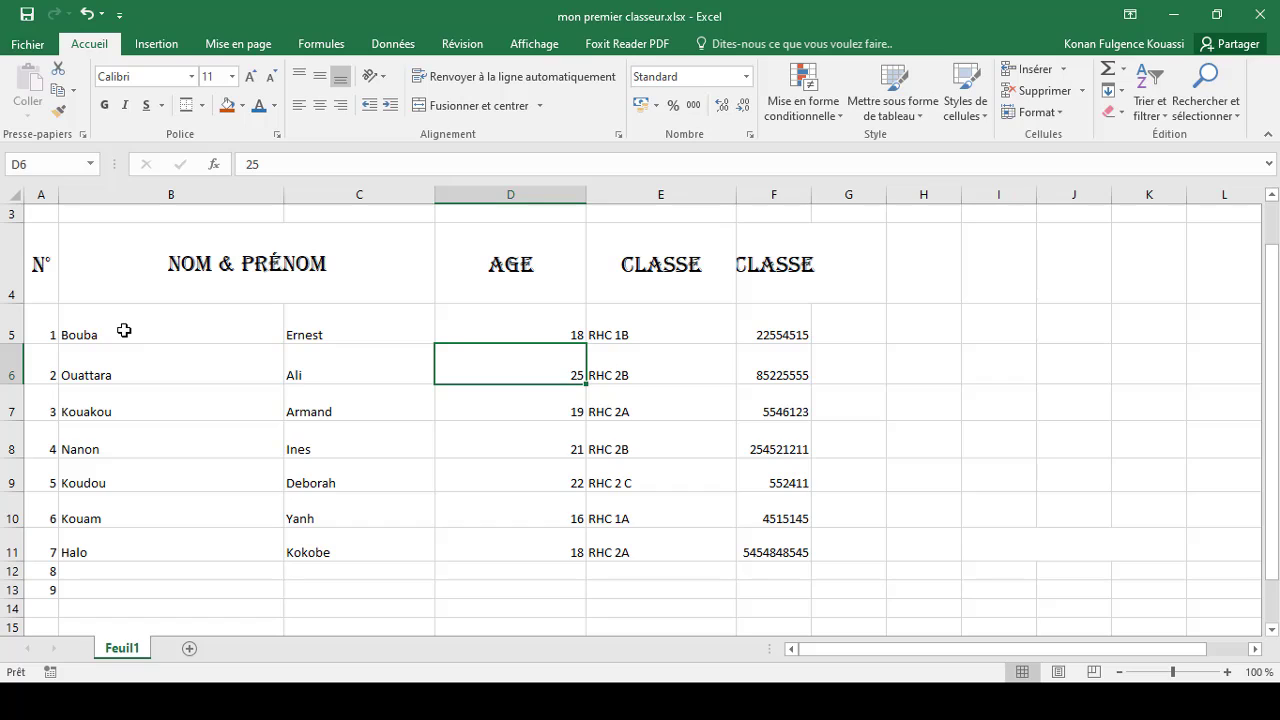
pyautogui.click(48, 264)
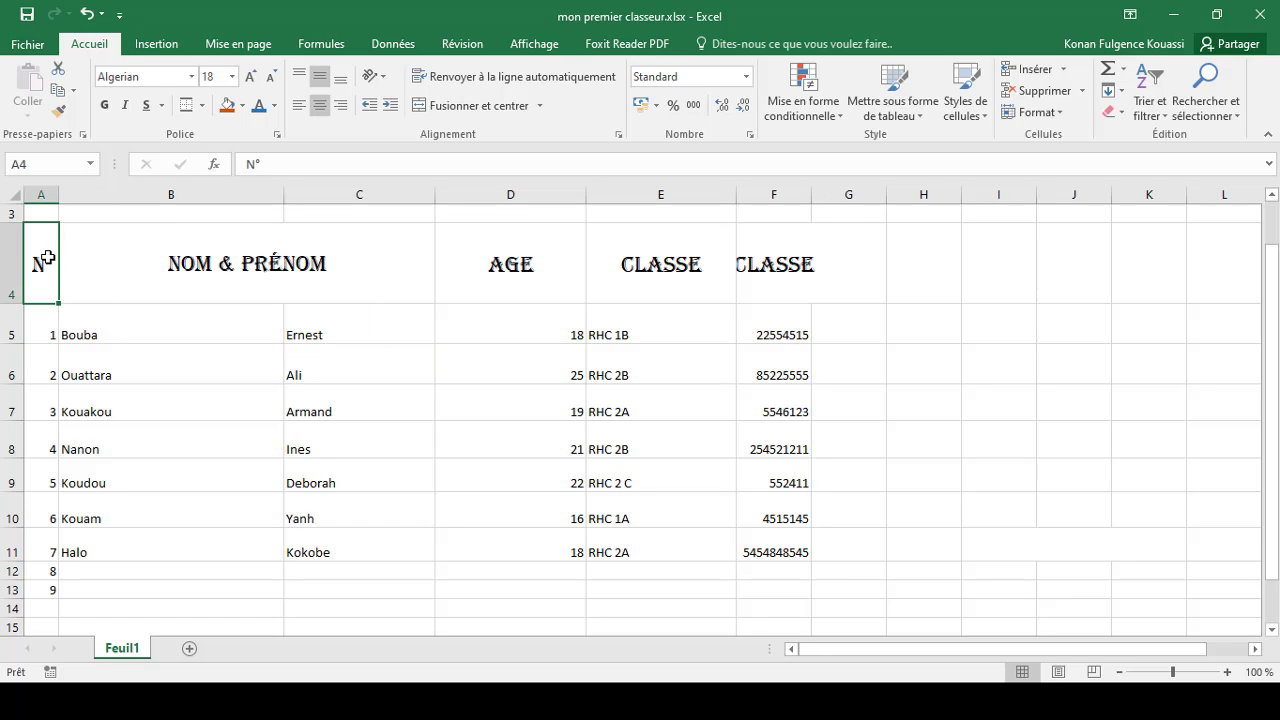
pyautogui.moveTo(47, 258); pyautogui.dragTo(757, 538)
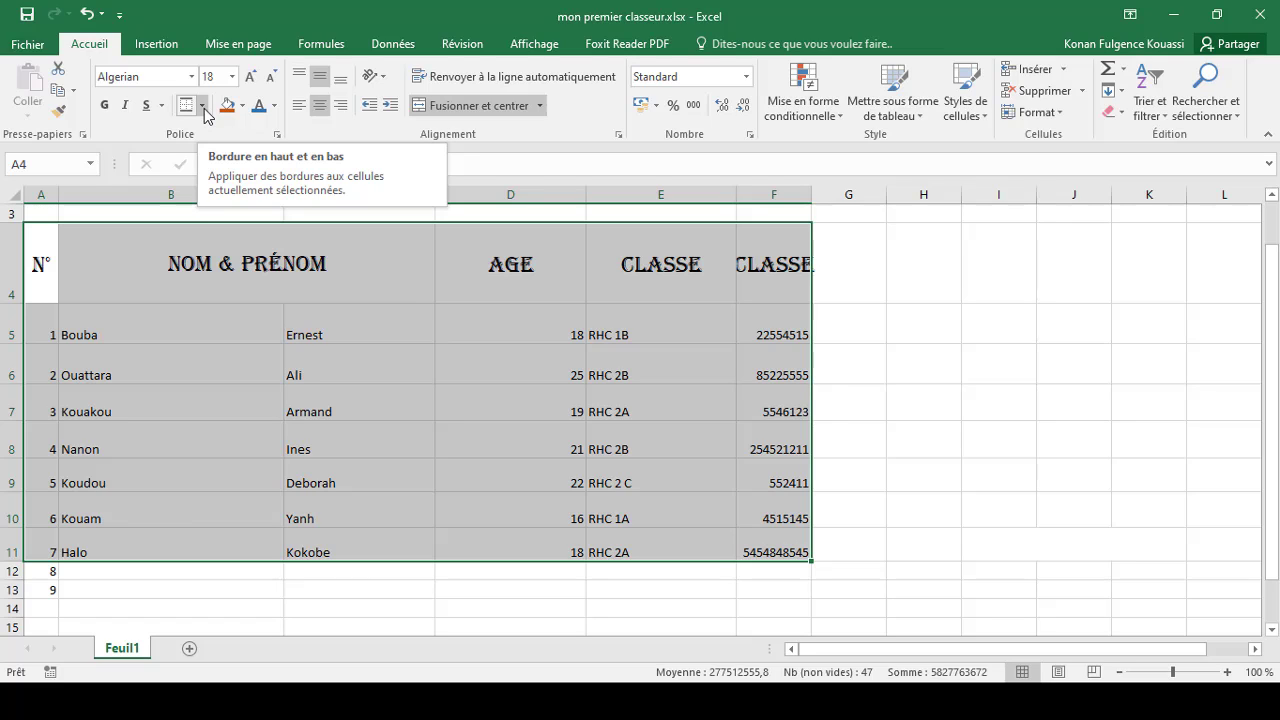
pyautogui.click(203, 107)
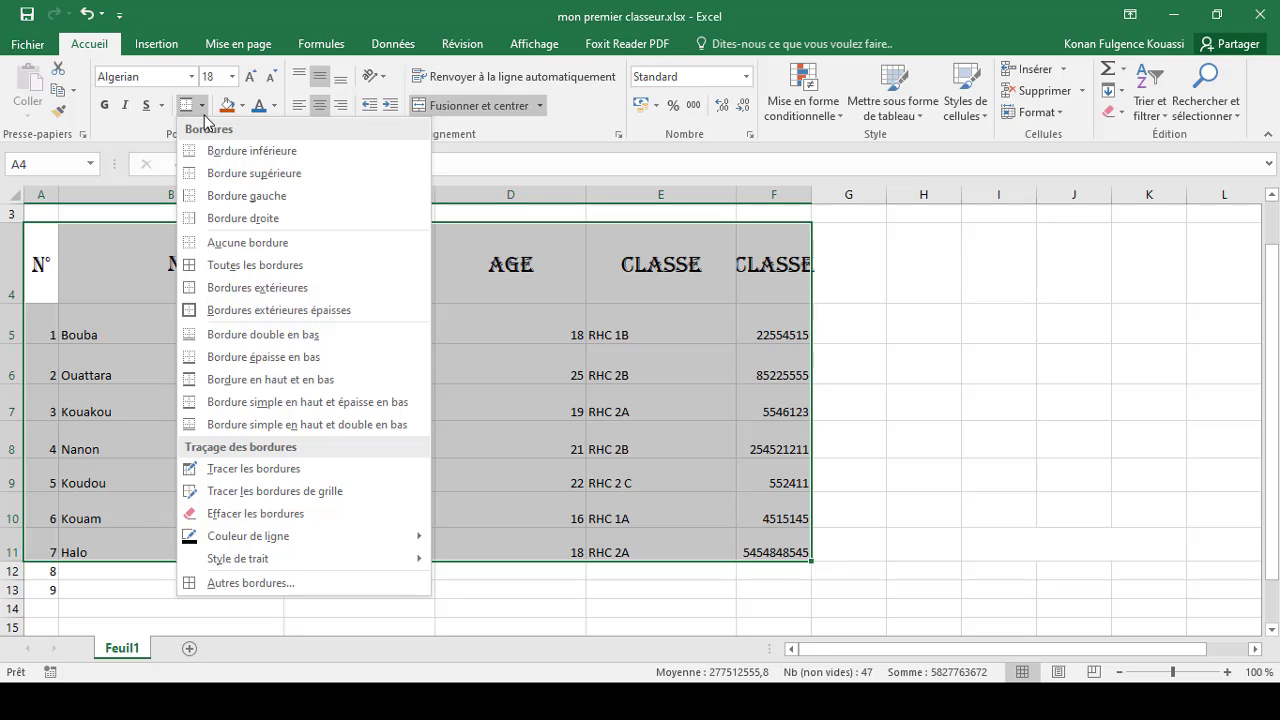
pyautogui.click(238, 270)
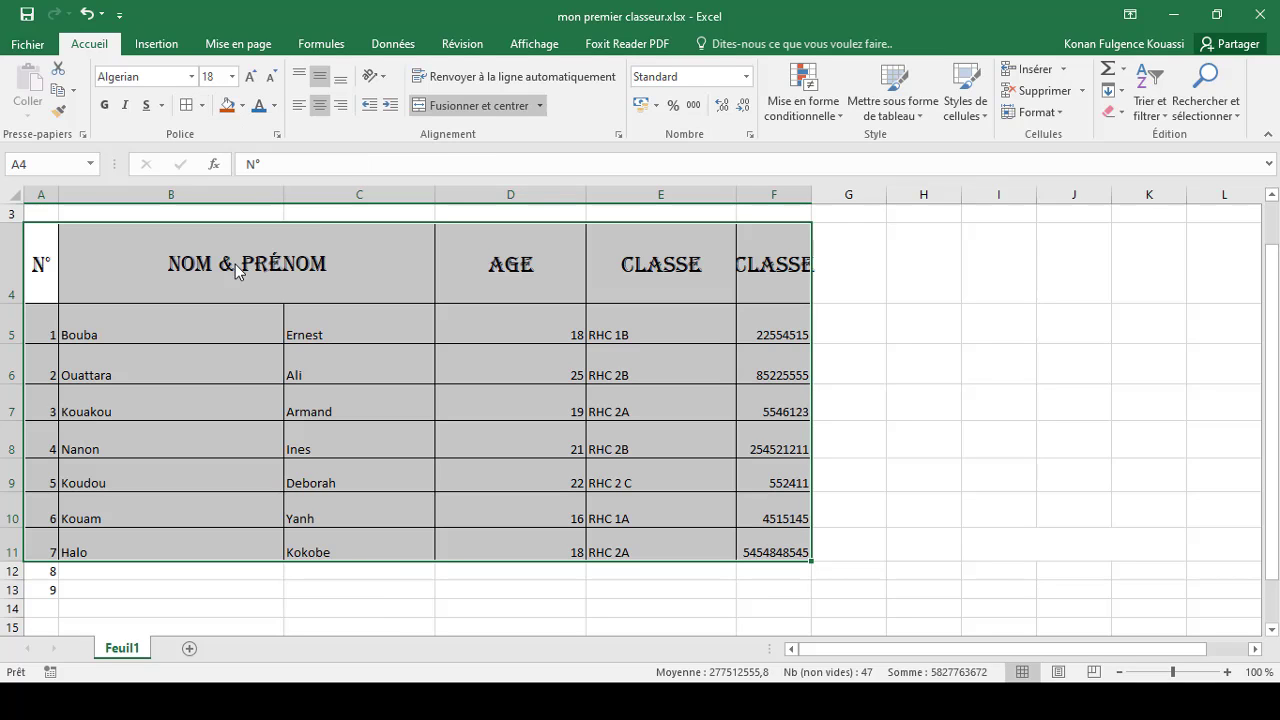
pyautogui.click(978, 379)
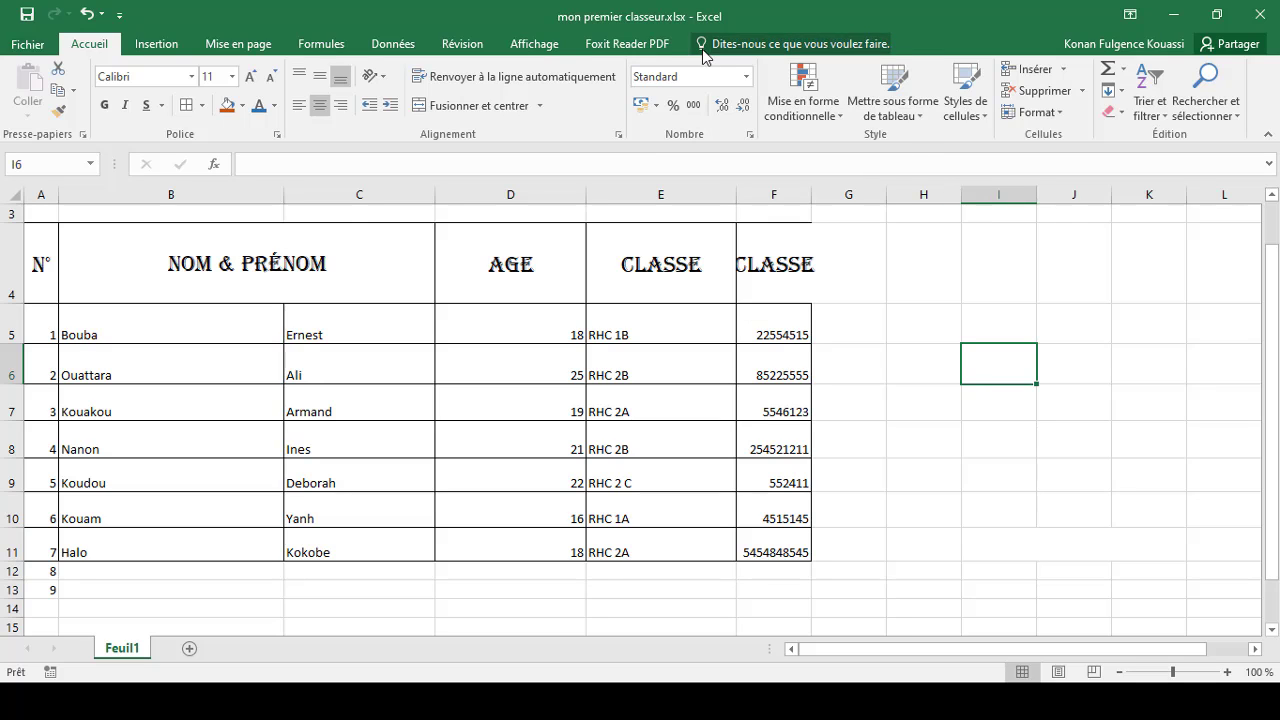
# Step: Hide the worksheet gridlines
pyautogui.click(534, 46)
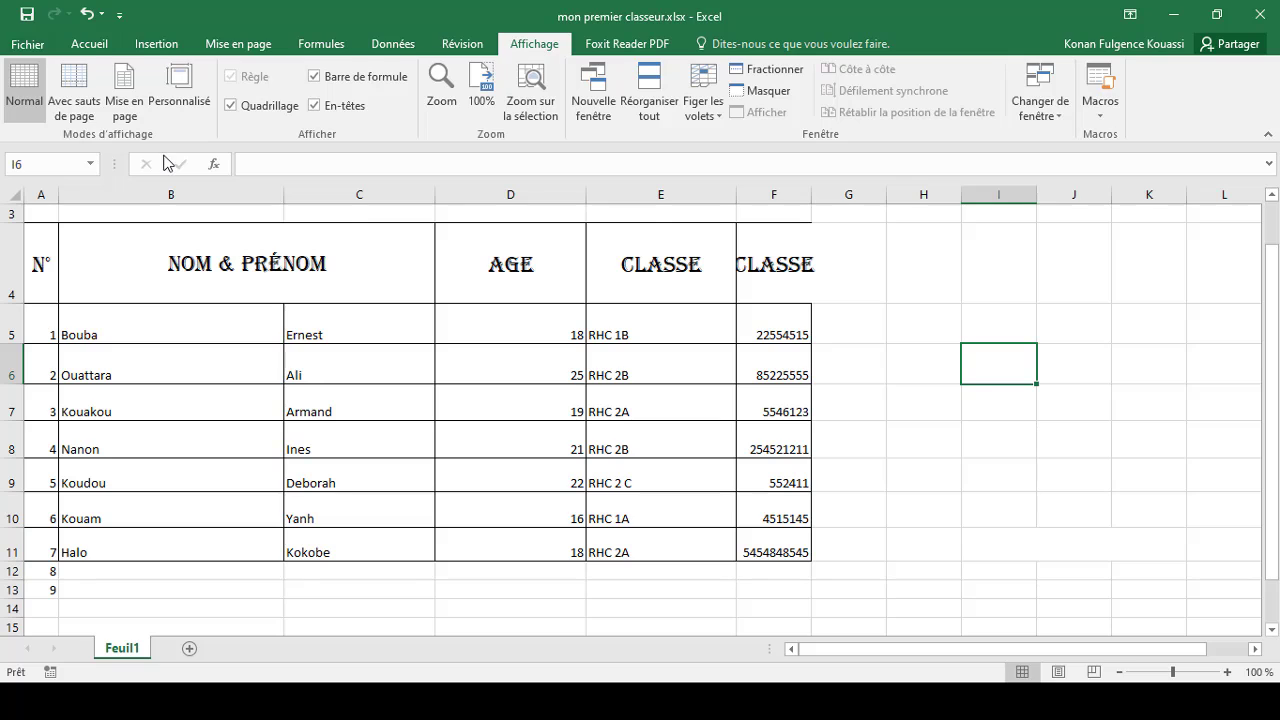
pyautogui.click(231, 105)
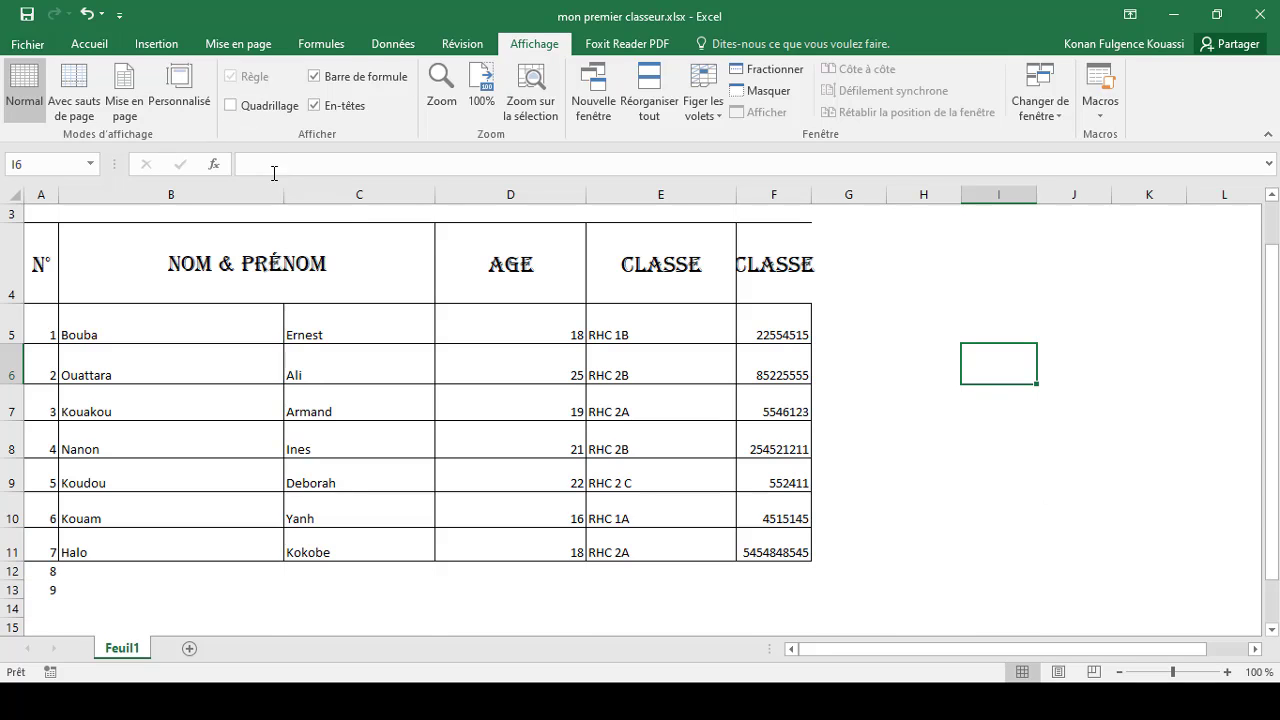
pyautogui.click(1004, 514)
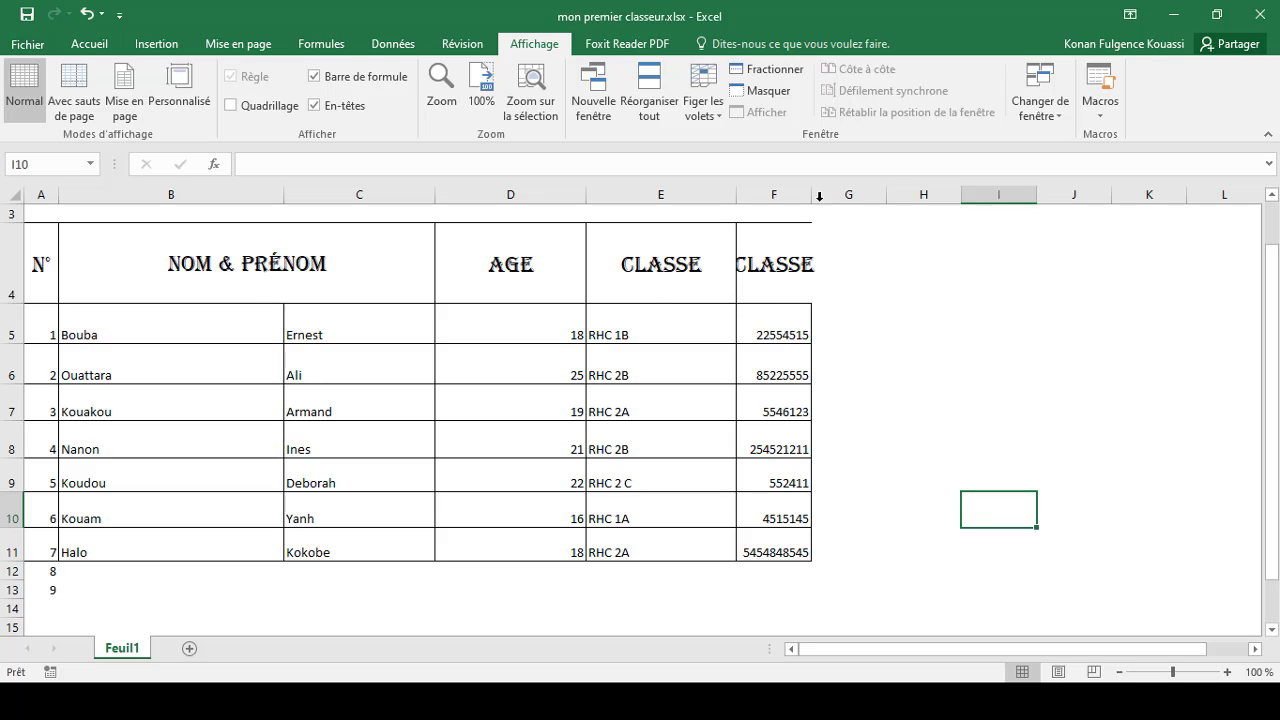
# Step: Widen column F, and undo both the widening and the table borders
pyautogui.moveTo(811, 194); pyautogui.dragTo(839, 194)
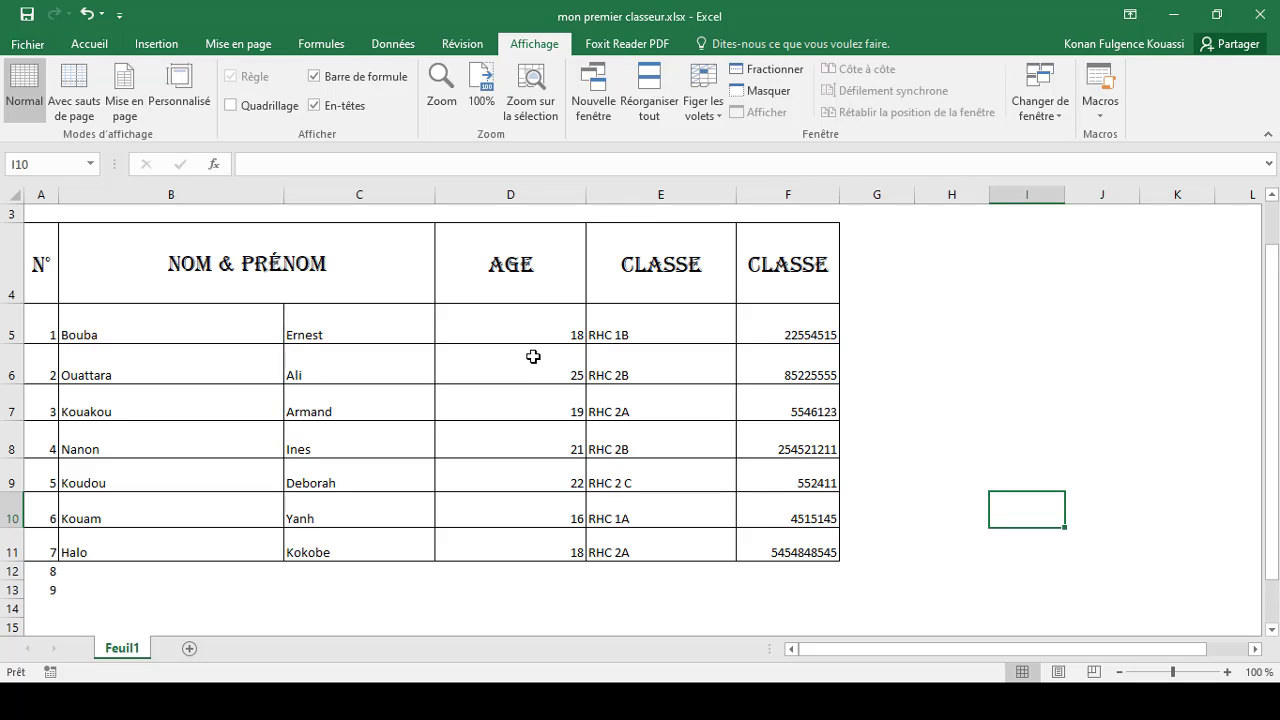
pyautogui.hotkey('ctrl', 'z')
pyautogui.hotkey('ctrl', 'z')
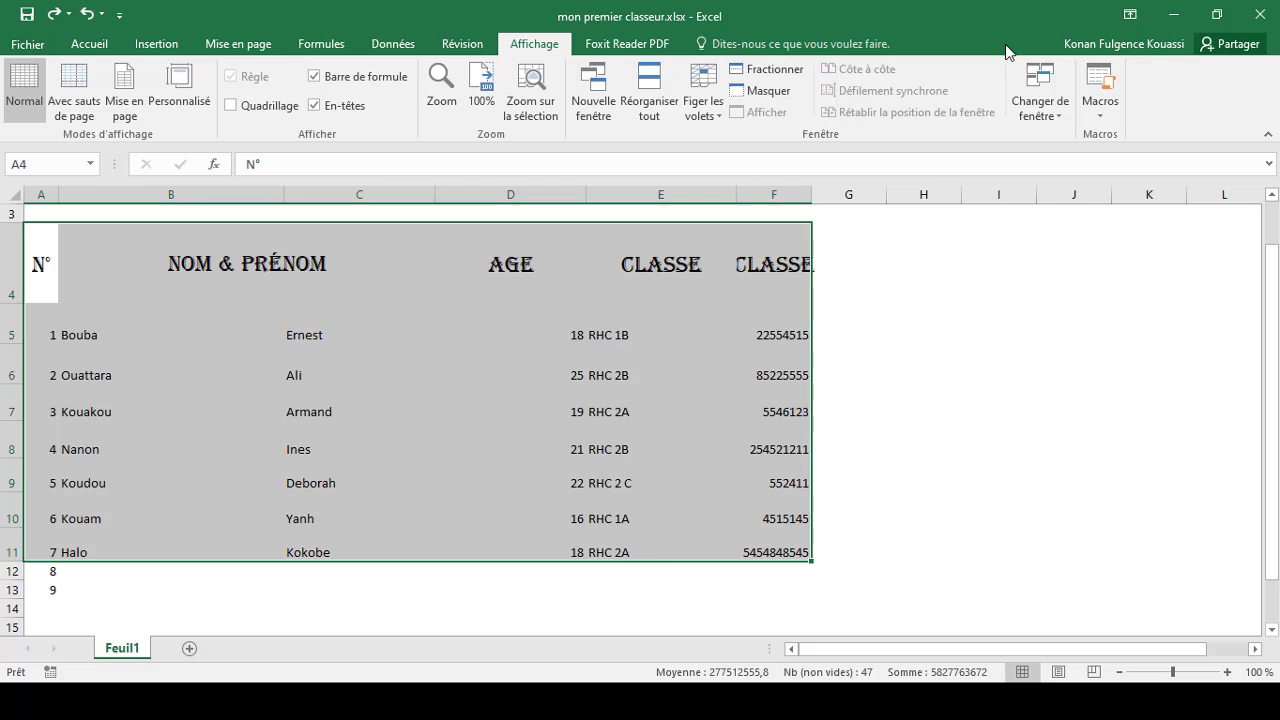
# Step: Widen column F so the CLASSE header fits
pyautogui.moveTo(812, 194); pyautogui.dragTo(862, 193)
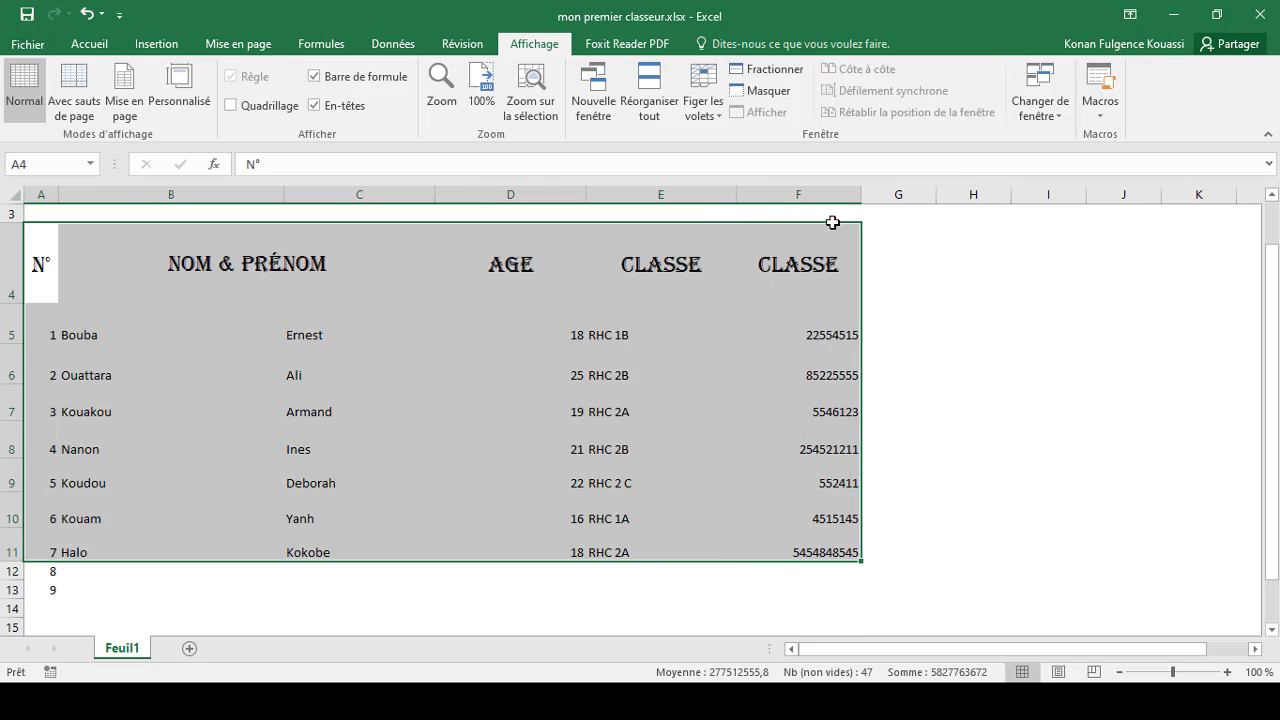
pyautogui.click(792, 274)
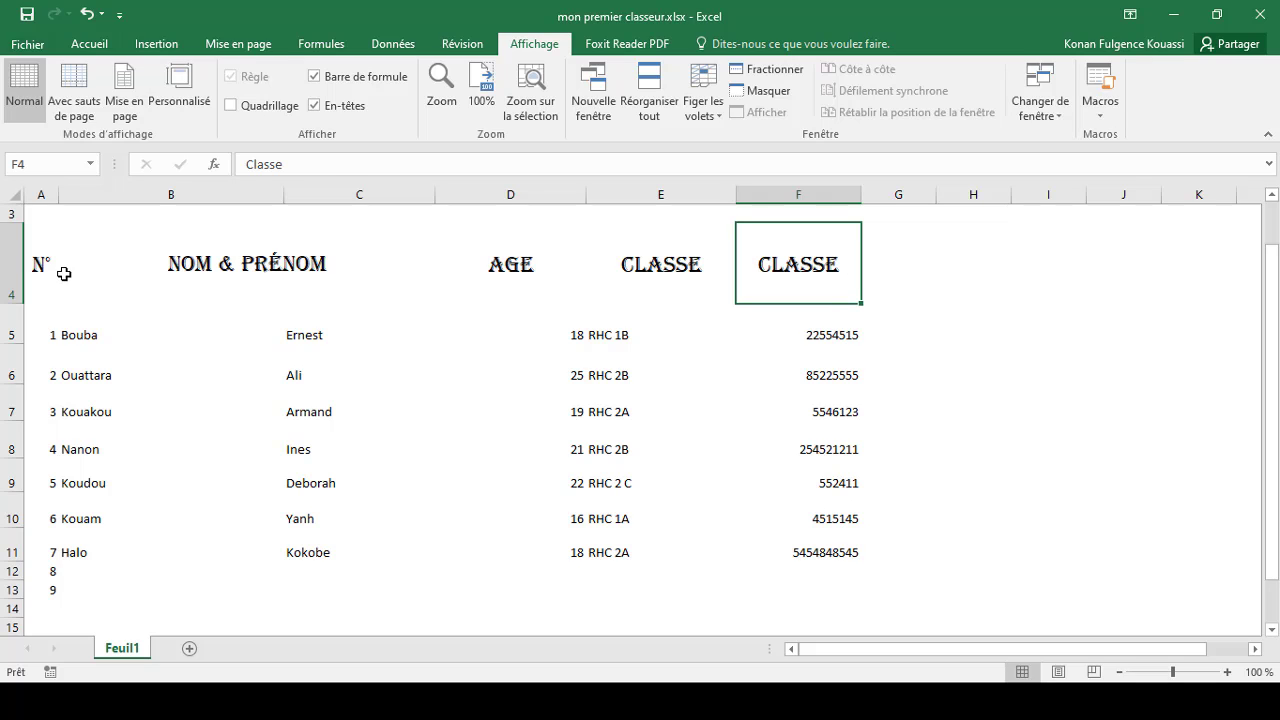
# Step: Apply all borders to the range B4:F11 and undo it
pyautogui.moveTo(60, 270); pyautogui.dragTo(799, 540)
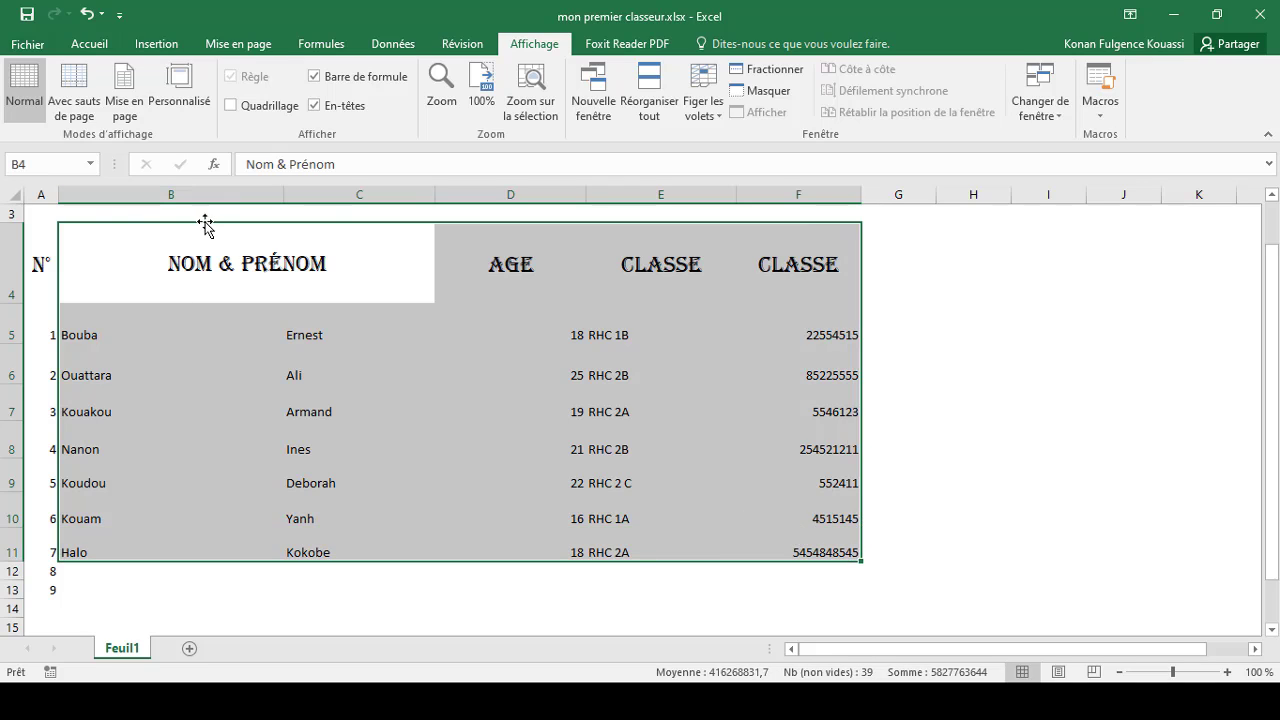
pyautogui.click(94, 45)
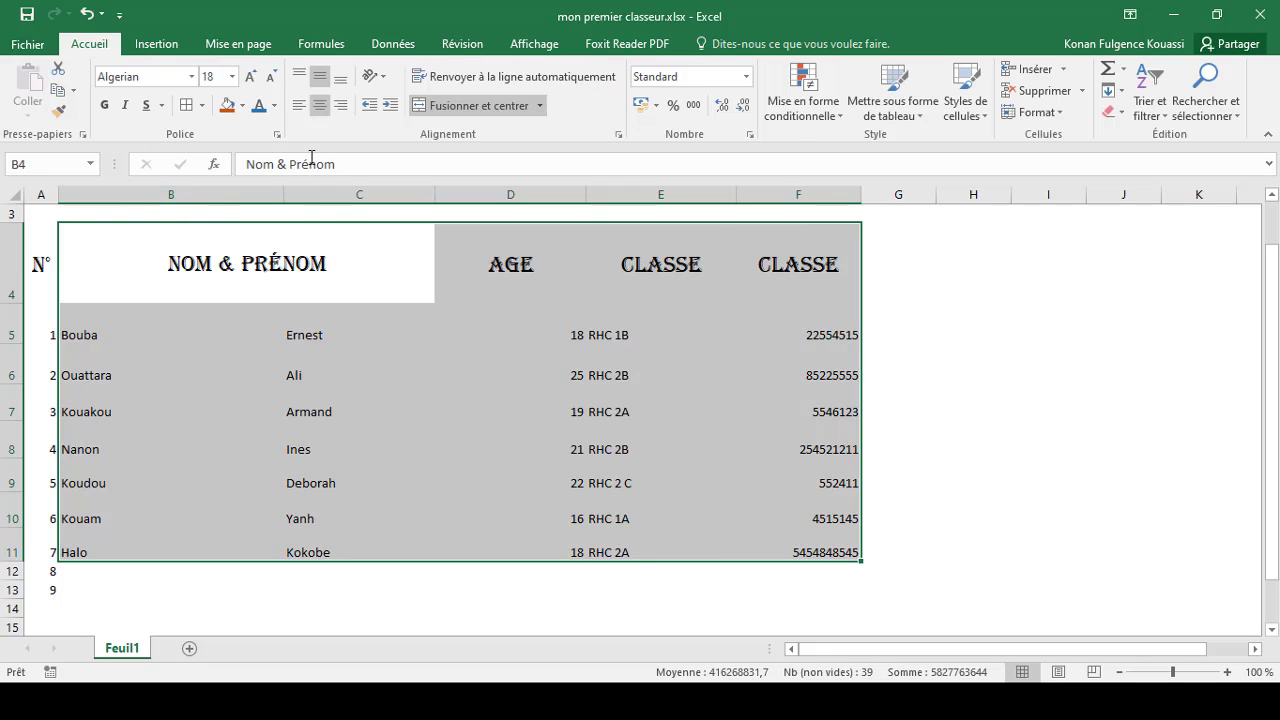
pyautogui.click(202, 105)
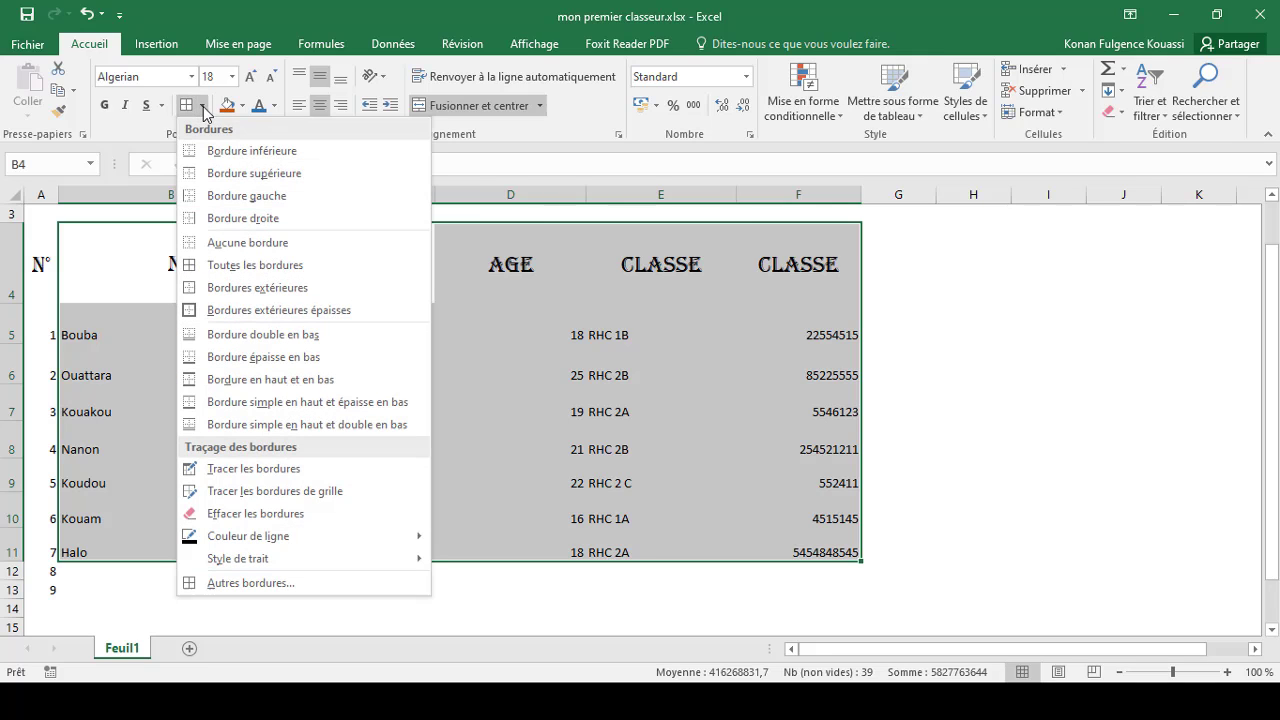
pyautogui.click(240, 265)
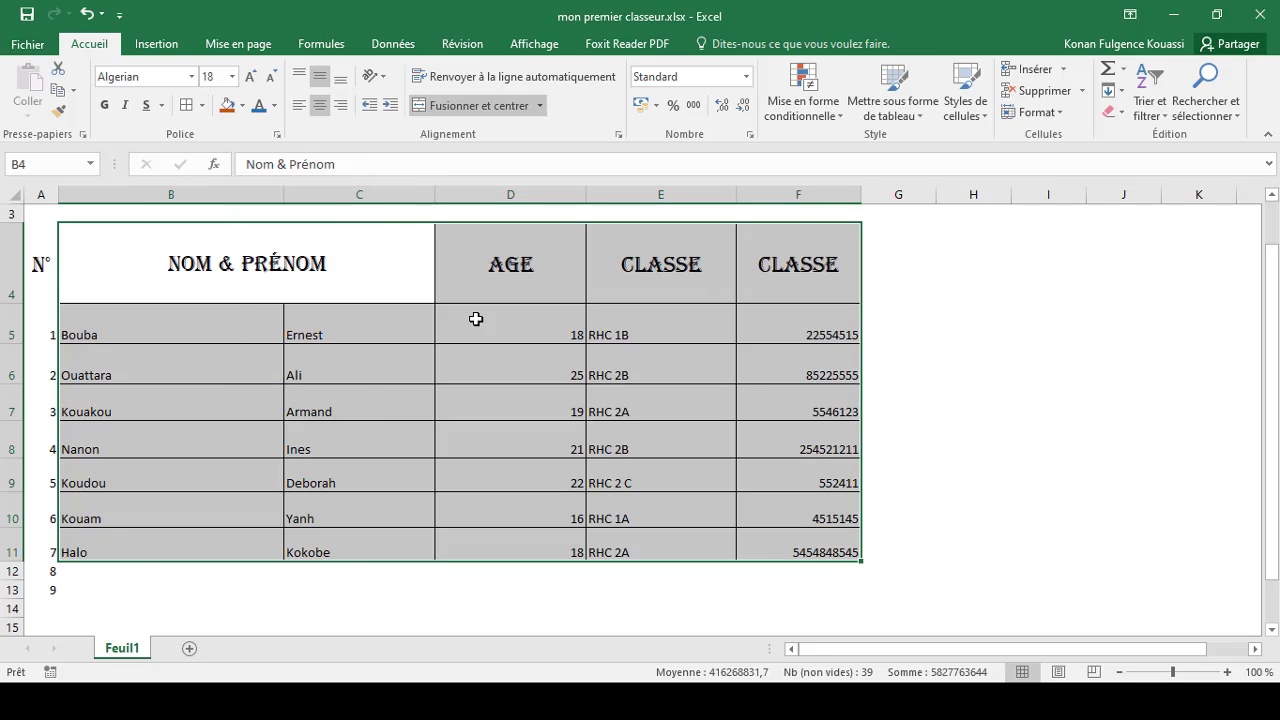
pyautogui.click(584, 373)
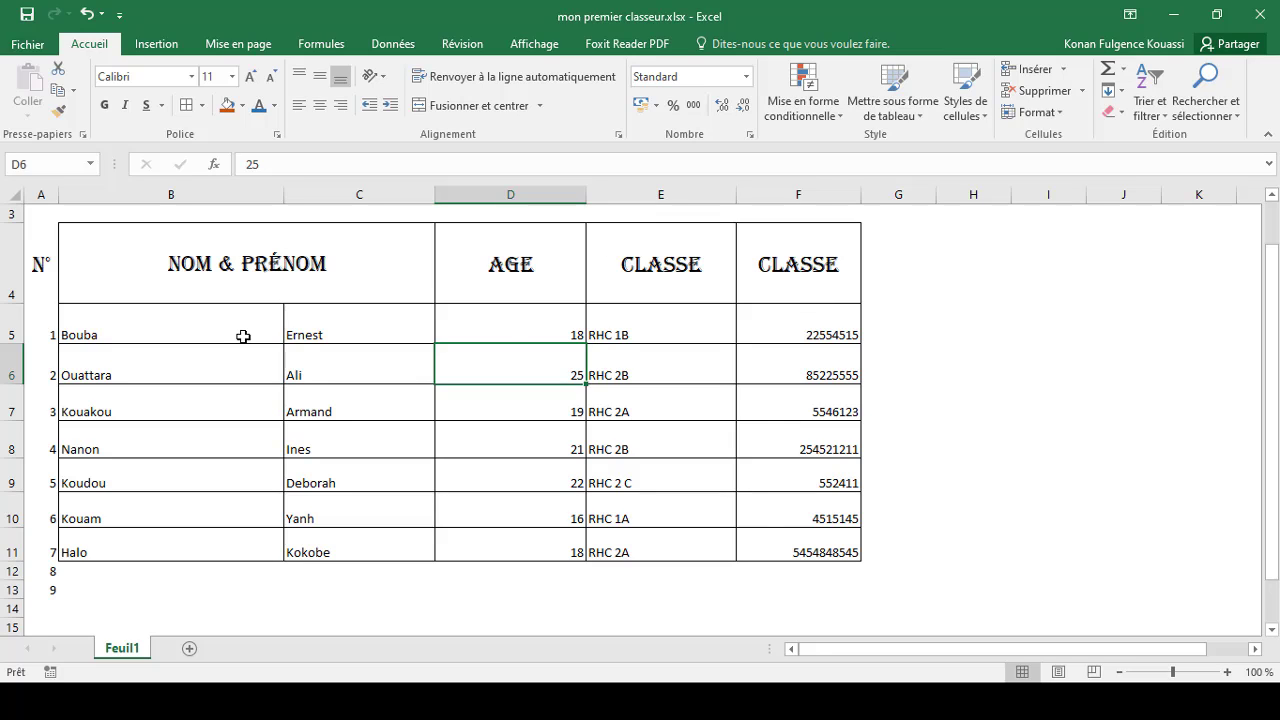
pyautogui.hotkey('ctrl', 'z')
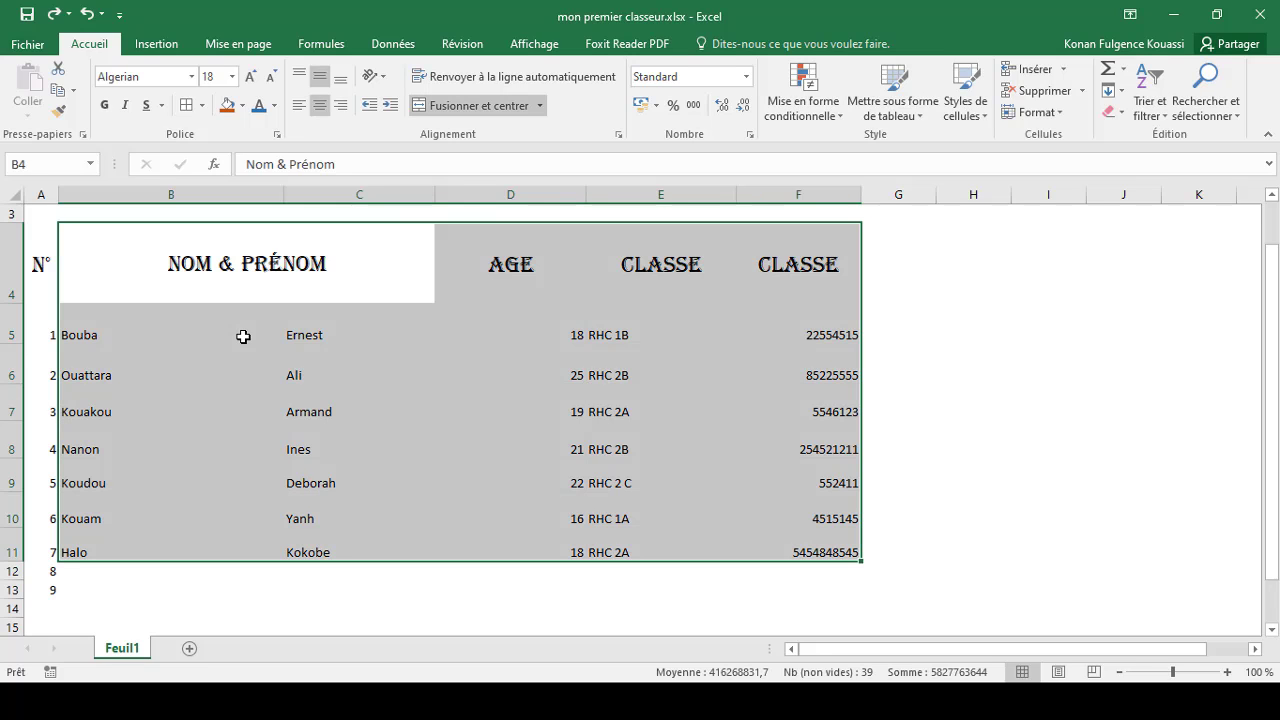
# Step: Apply a top and bottom border to the table range A4:F11 and undo it
pyautogui.click(43, 256)
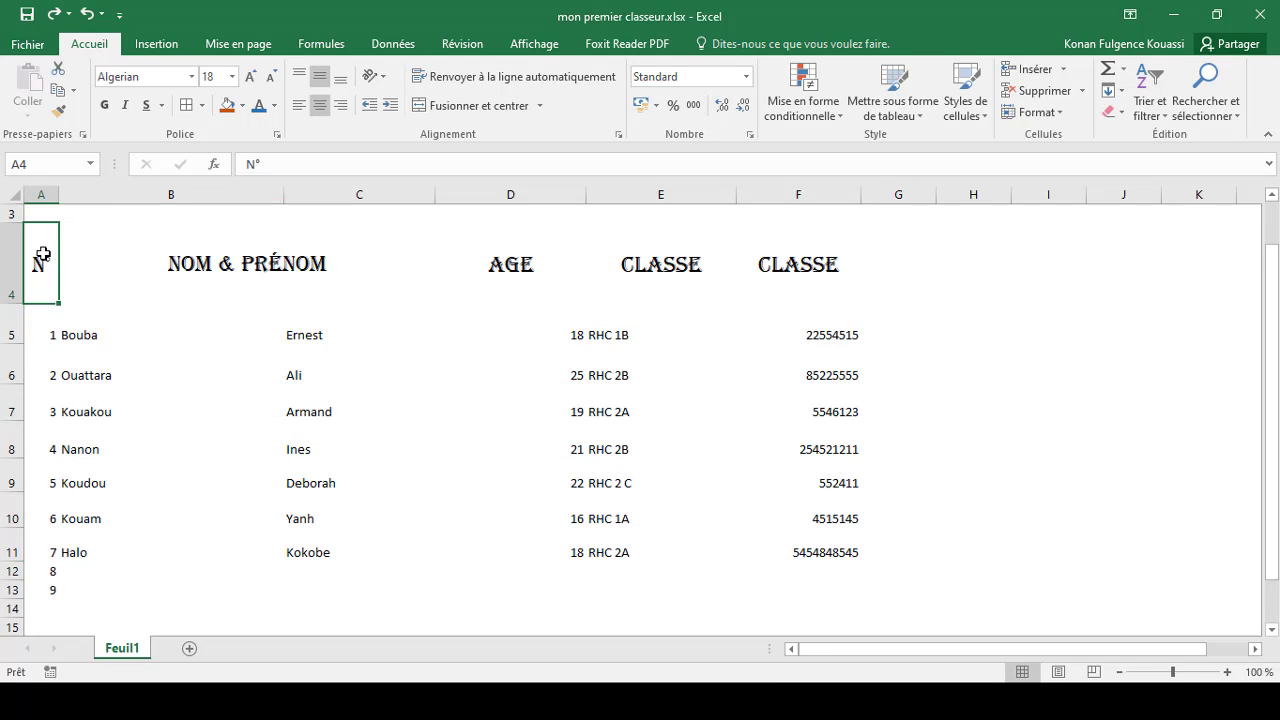
pyautogui.moveTo(43, 256)
pyautogui.mouseDown()
pyautogui.moveTo(429, 434)
pyautogui.moveTo(791, 540)
pyautogui.mouseUp()
pyautogui.click(202, 106)
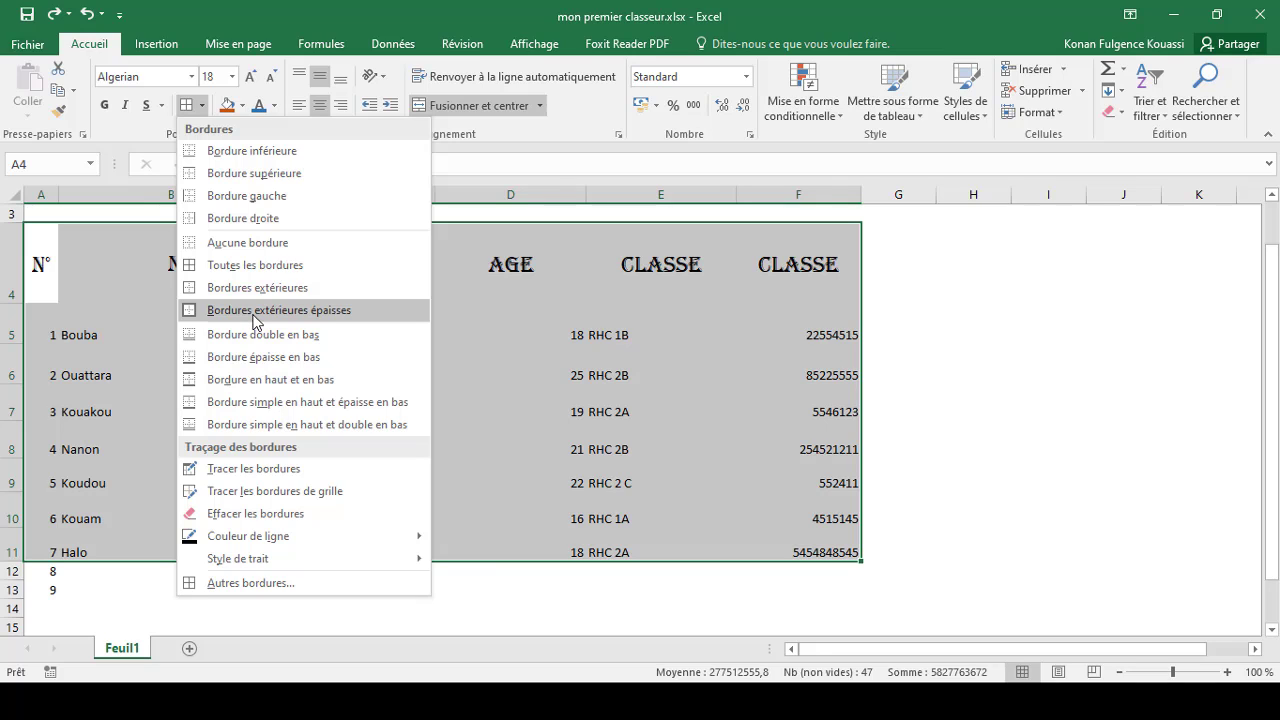
pyautogui.click(253, 381)
pyautogui.click(340, 362)
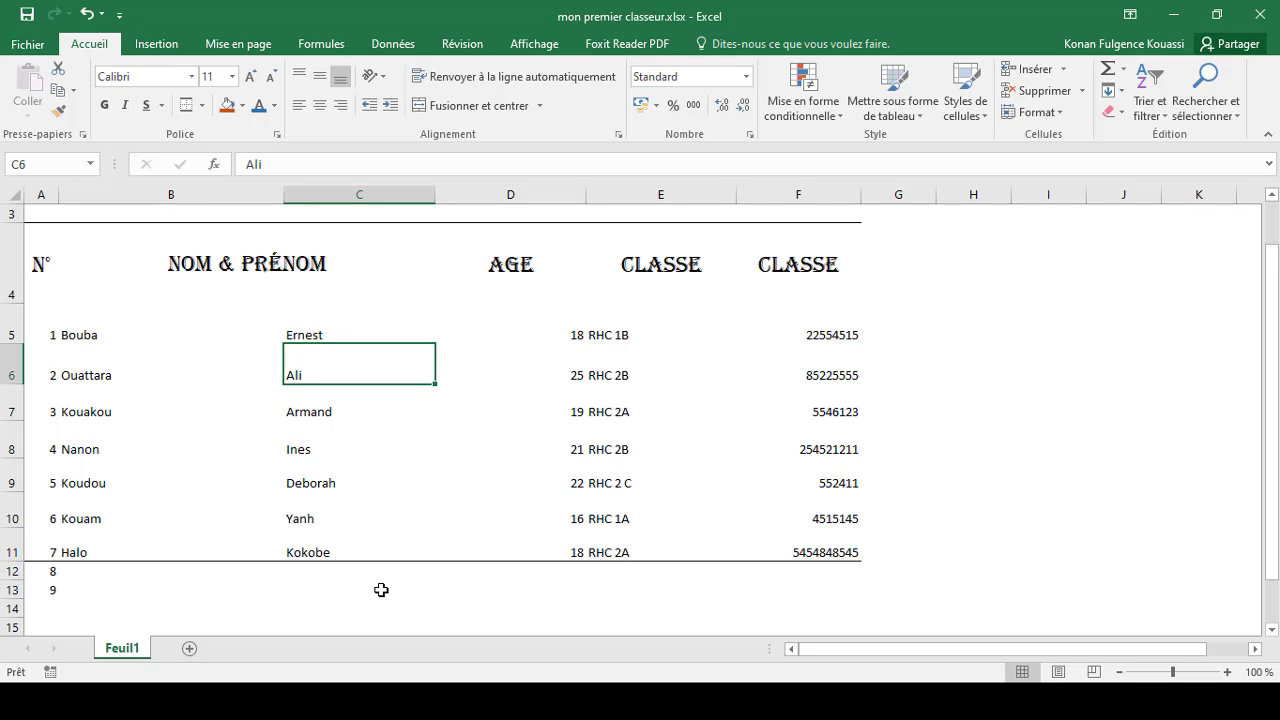
pyautogui.hotkey('ctrl', 'z')
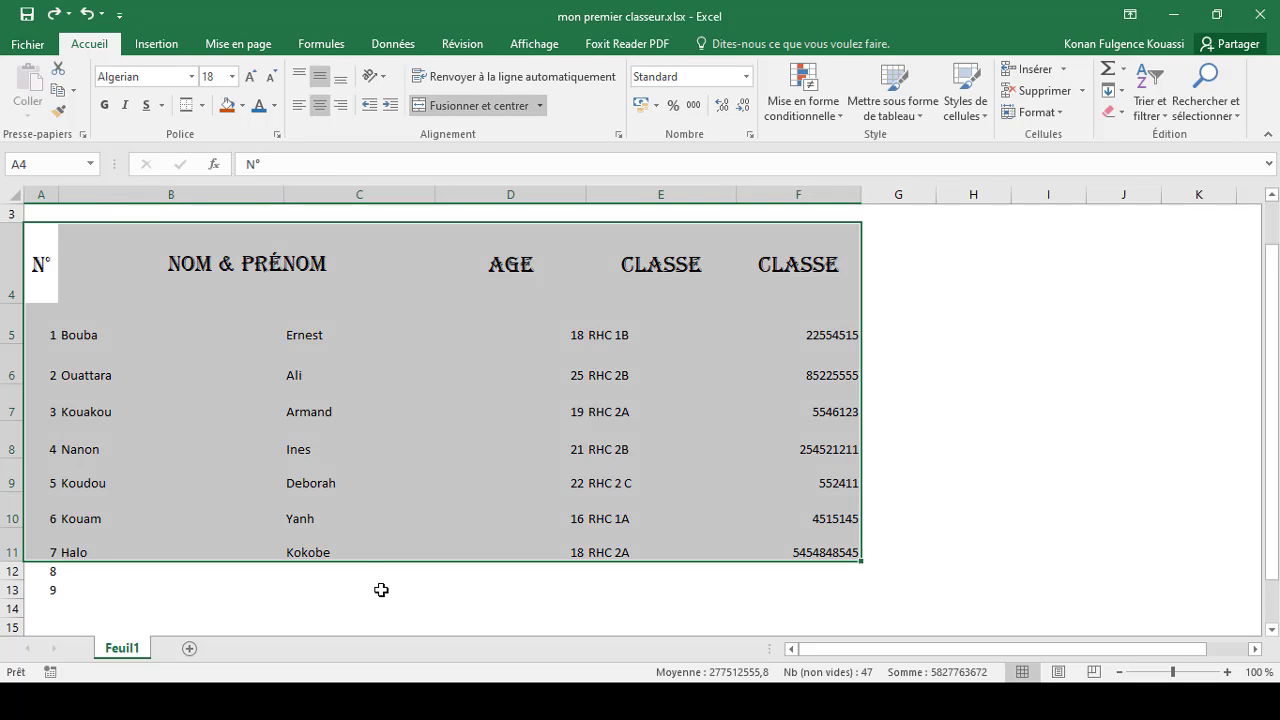
# Step: Apply an outside border around the table range A4:F11
pyautogui.click(203, 106)
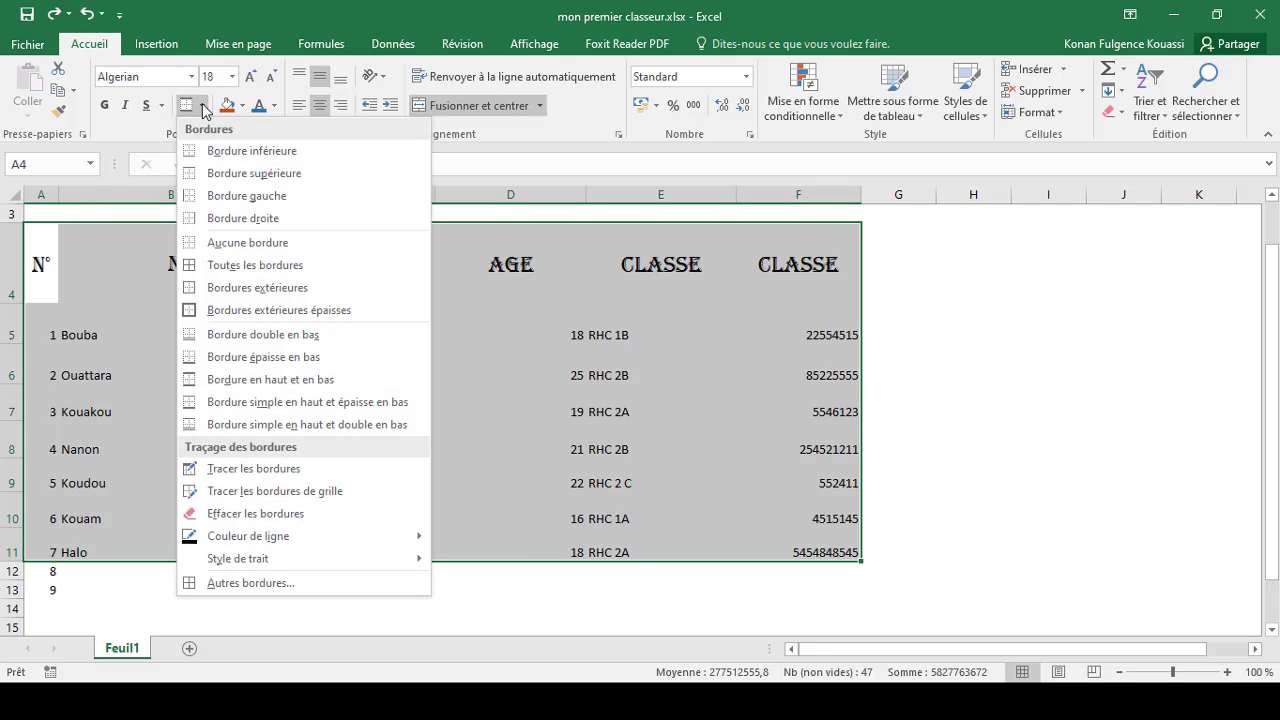
pyautogui.click(261, 298)
pyautogui.click(278, 368)
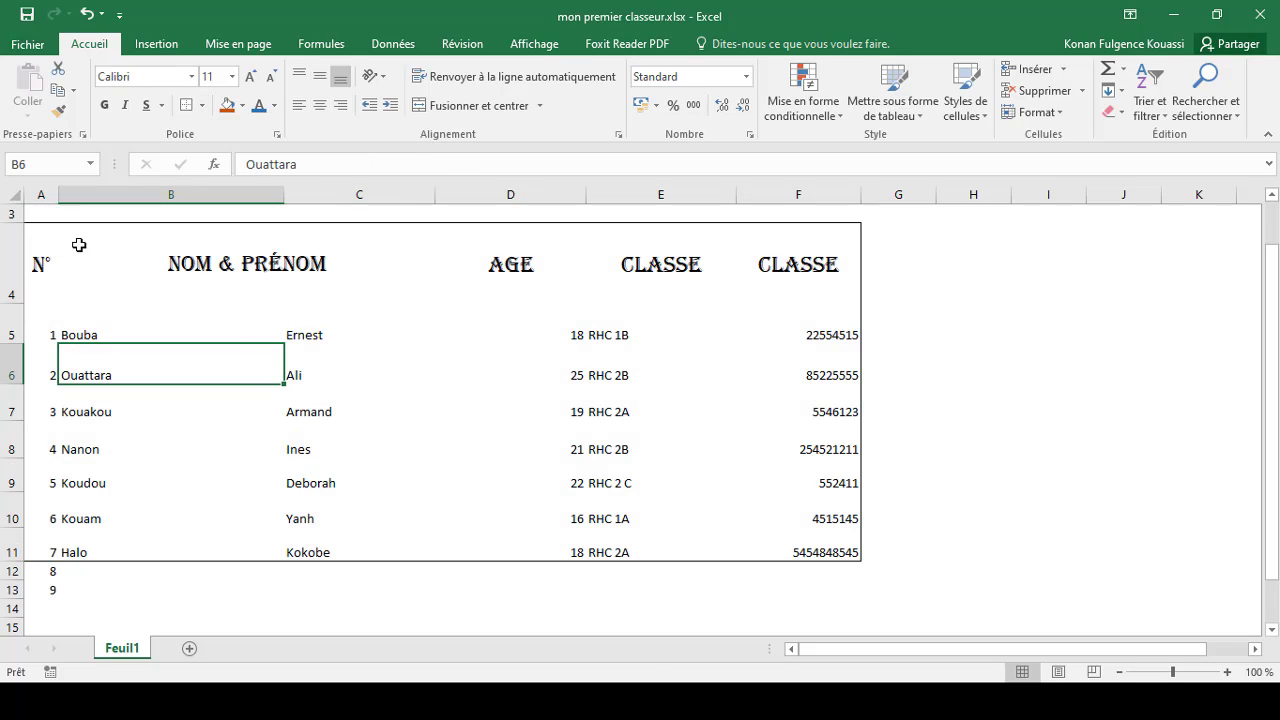
# Step: Apply a thick outside border to the table range A4:F11
pyautogui.moveTo(42, 238); pyautogui.dragTo(789, 543)
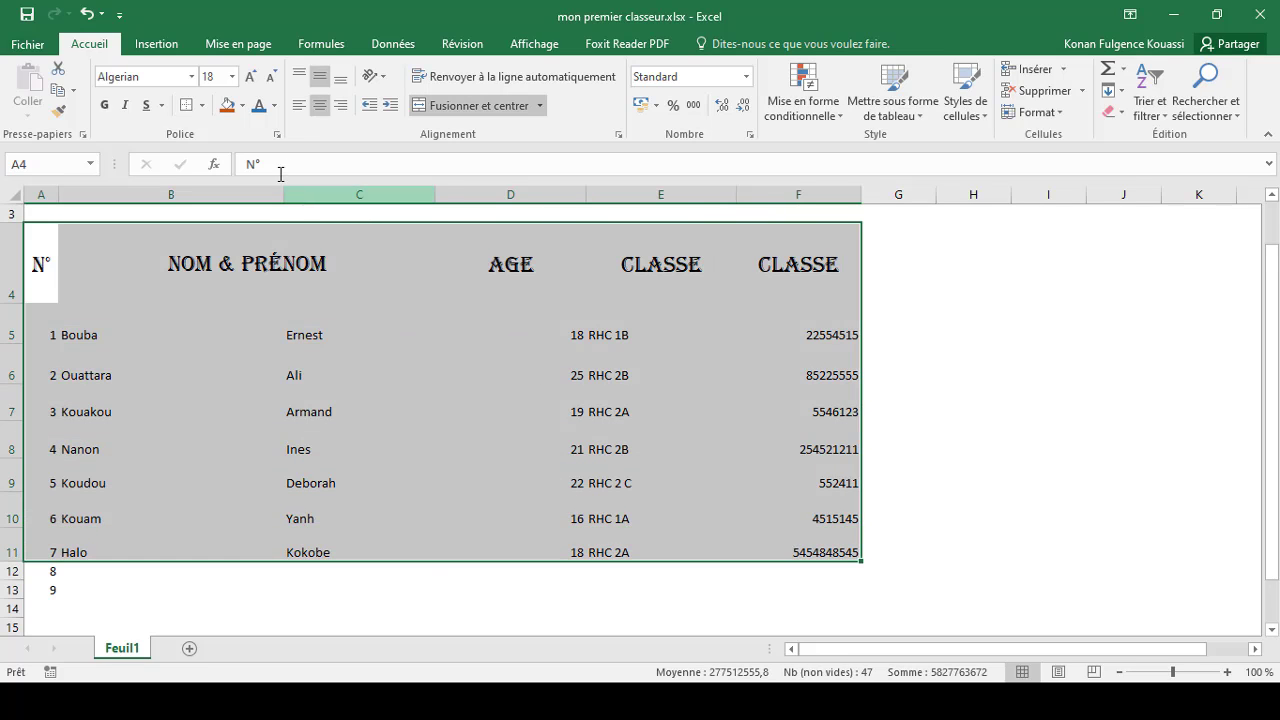
pyautogui.click(203, 105)
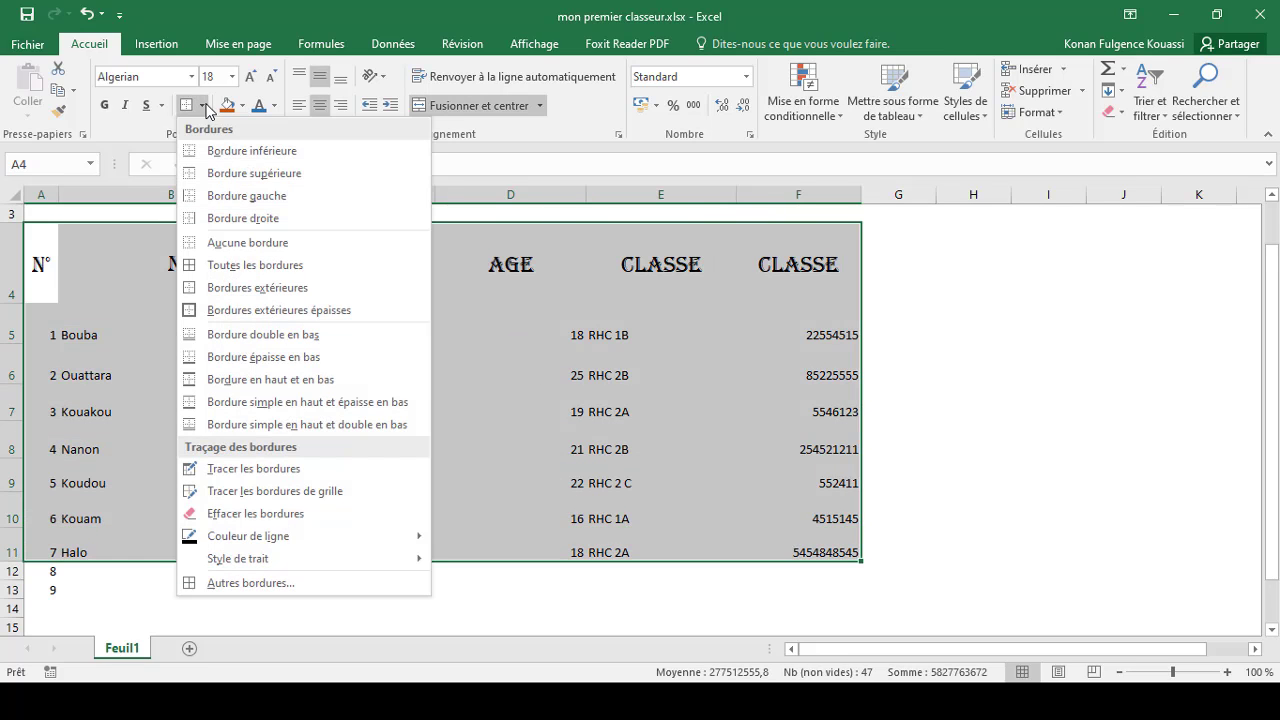
pyautogui.click(249, 314)
pyautogui.click(325, 412)
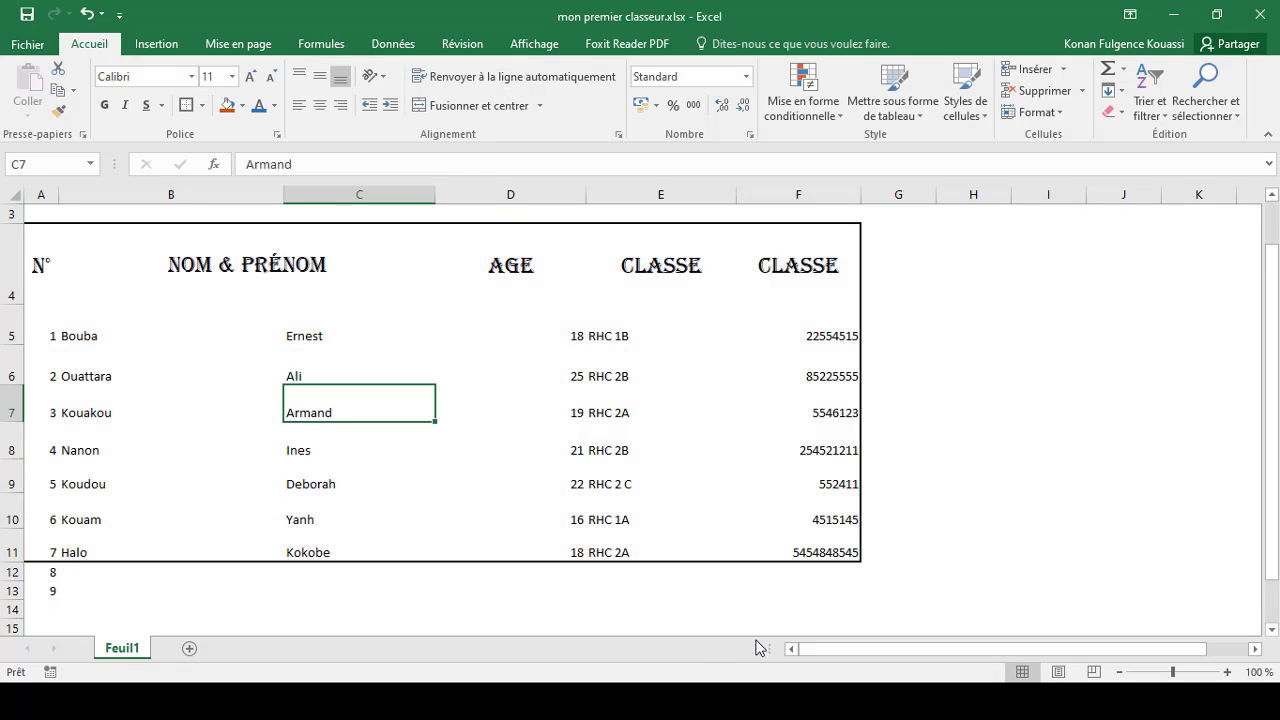
pyautogui.click(454, 294)
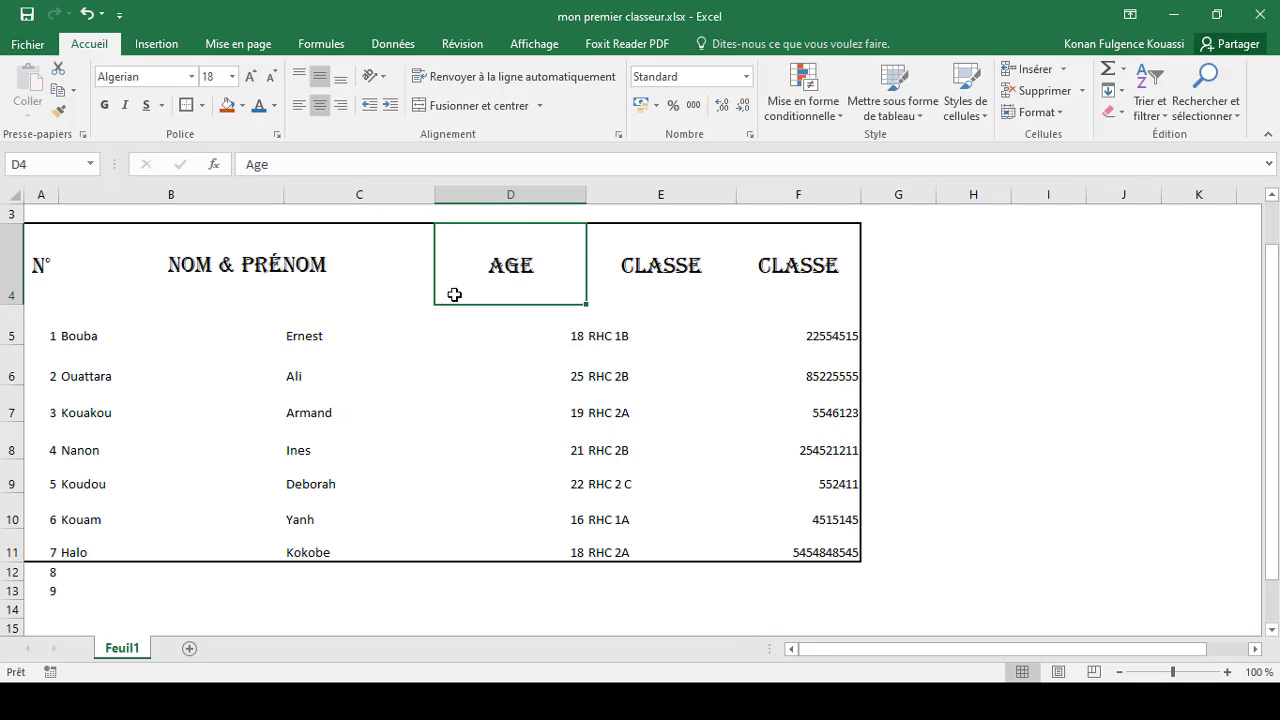
pyautogui.click(280, 335)
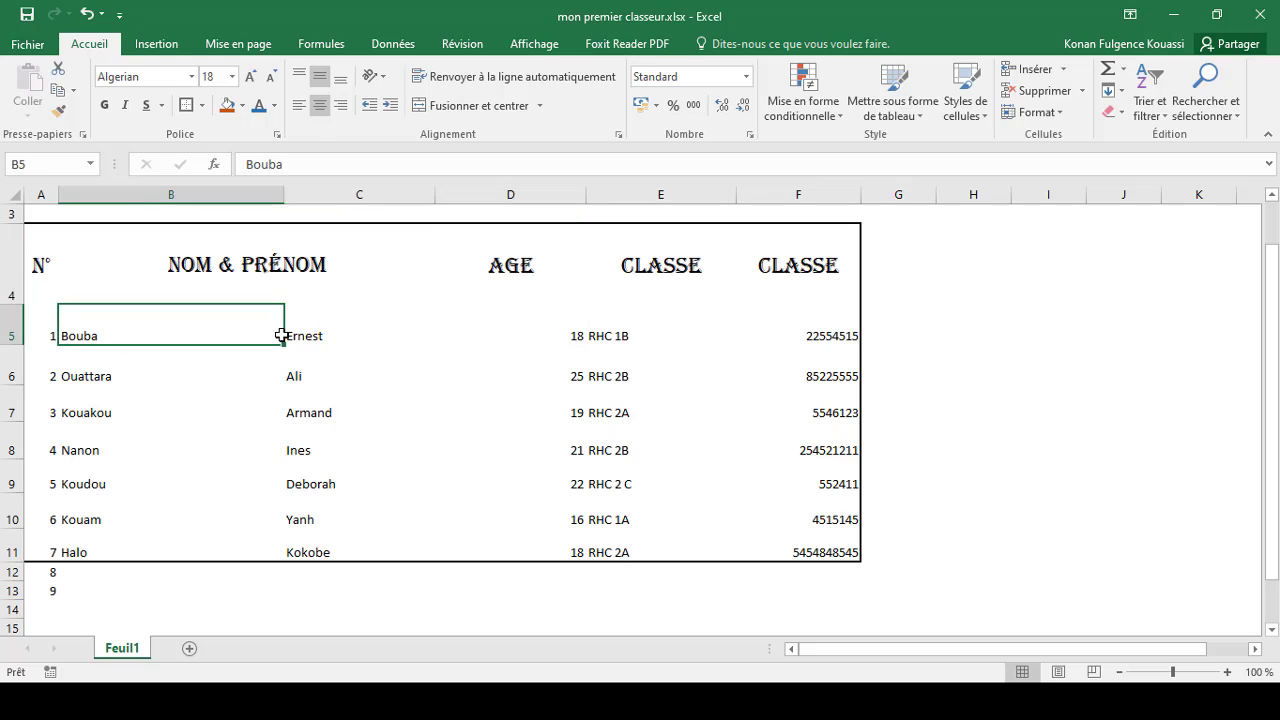
pyautogui.hotkey('ctrl', 'a')
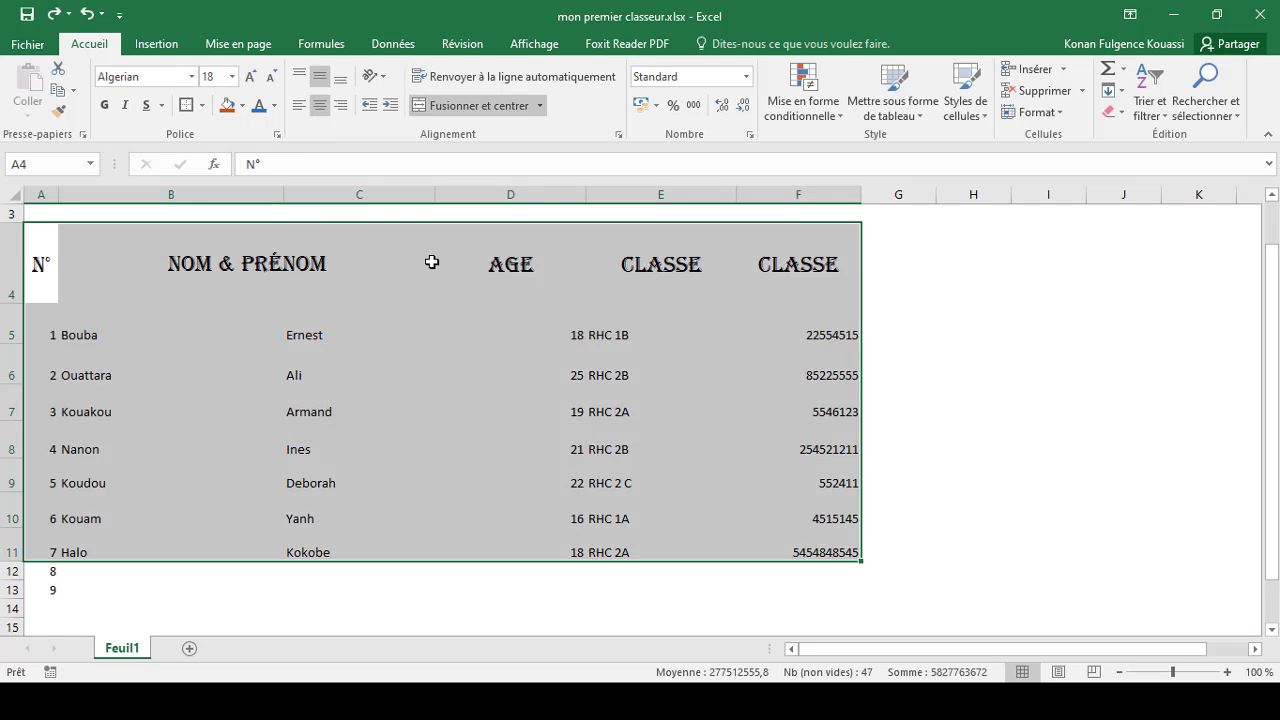
pyautogui.click(236, 341)
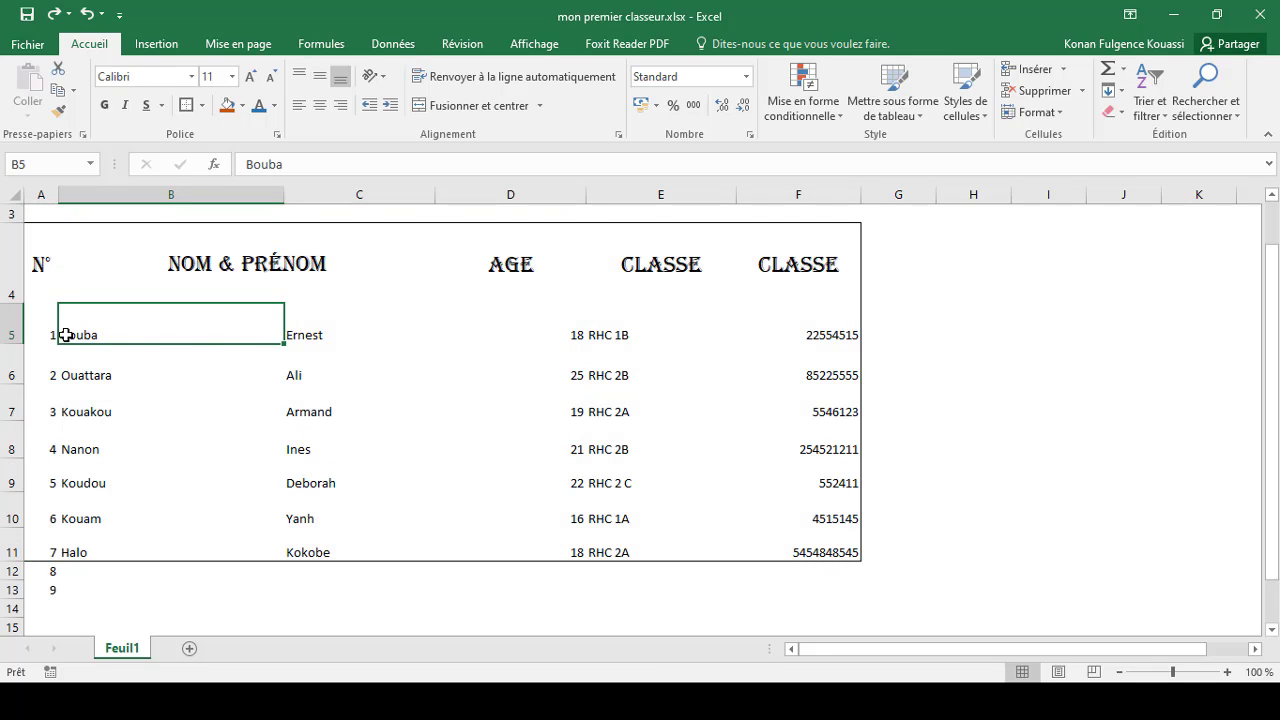
pyautogui.moveTo(34, 328); pyautogui.dragTo(626, 472)
pyautogui.click(1100, 523)
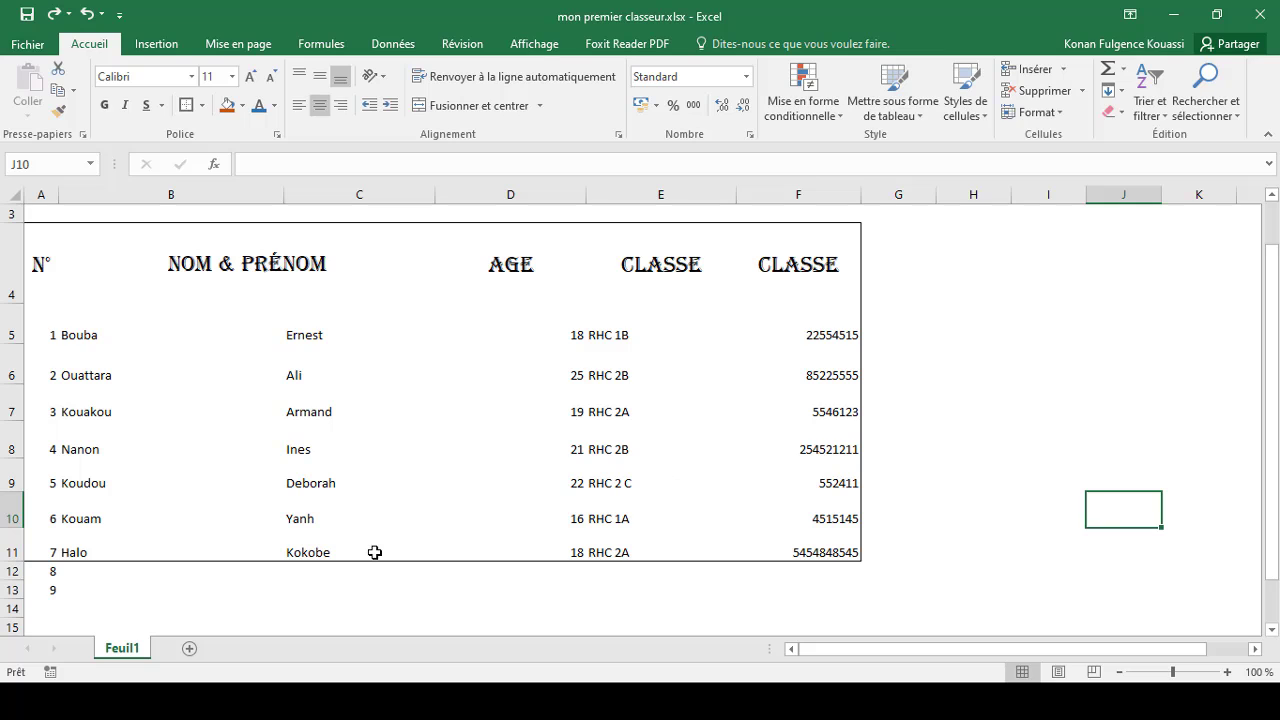
# Step: Undo the outside borders around the table
pyautogui.hotkey('ctrl', 'z')
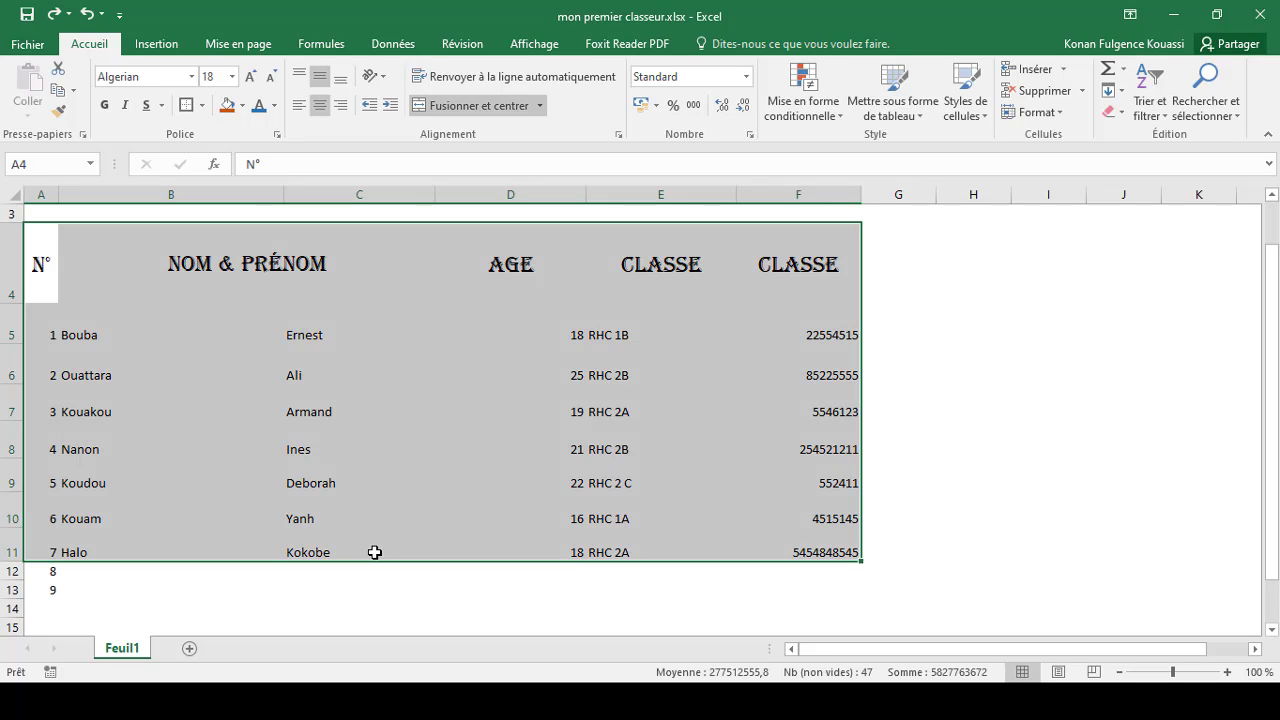
pyautogui.click(374, 552)
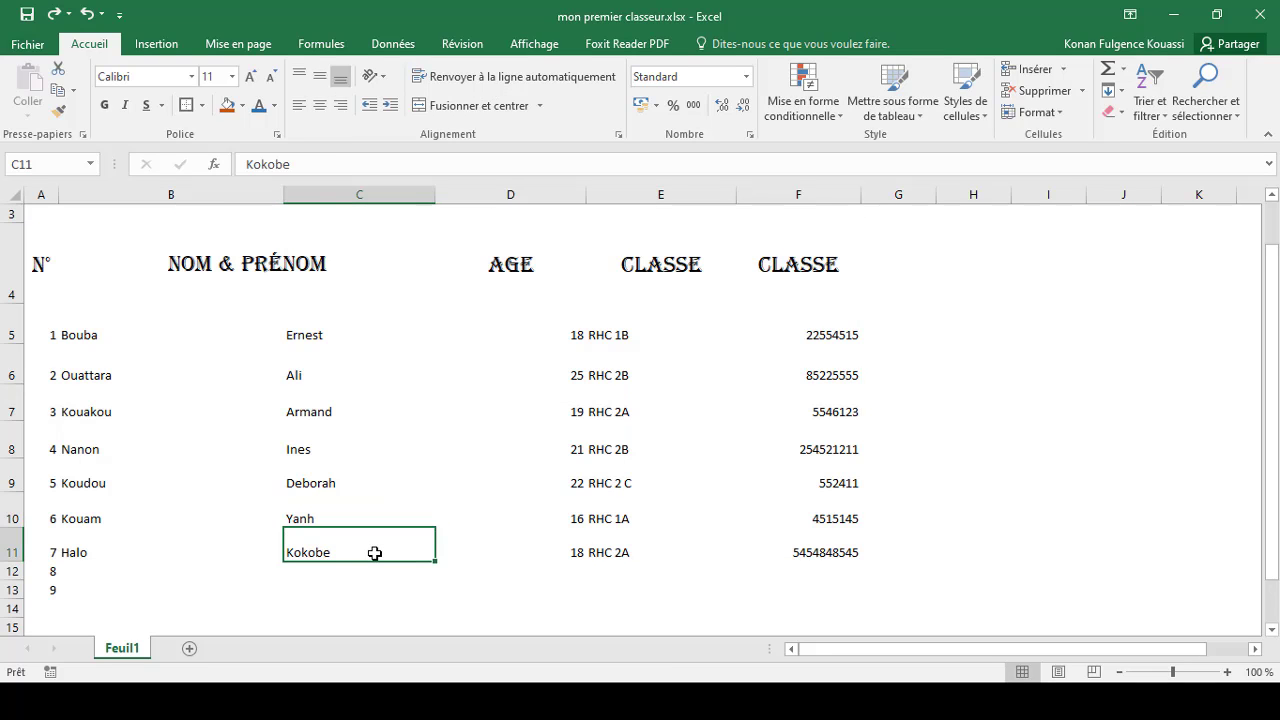
pyautogui.click(35, 273)
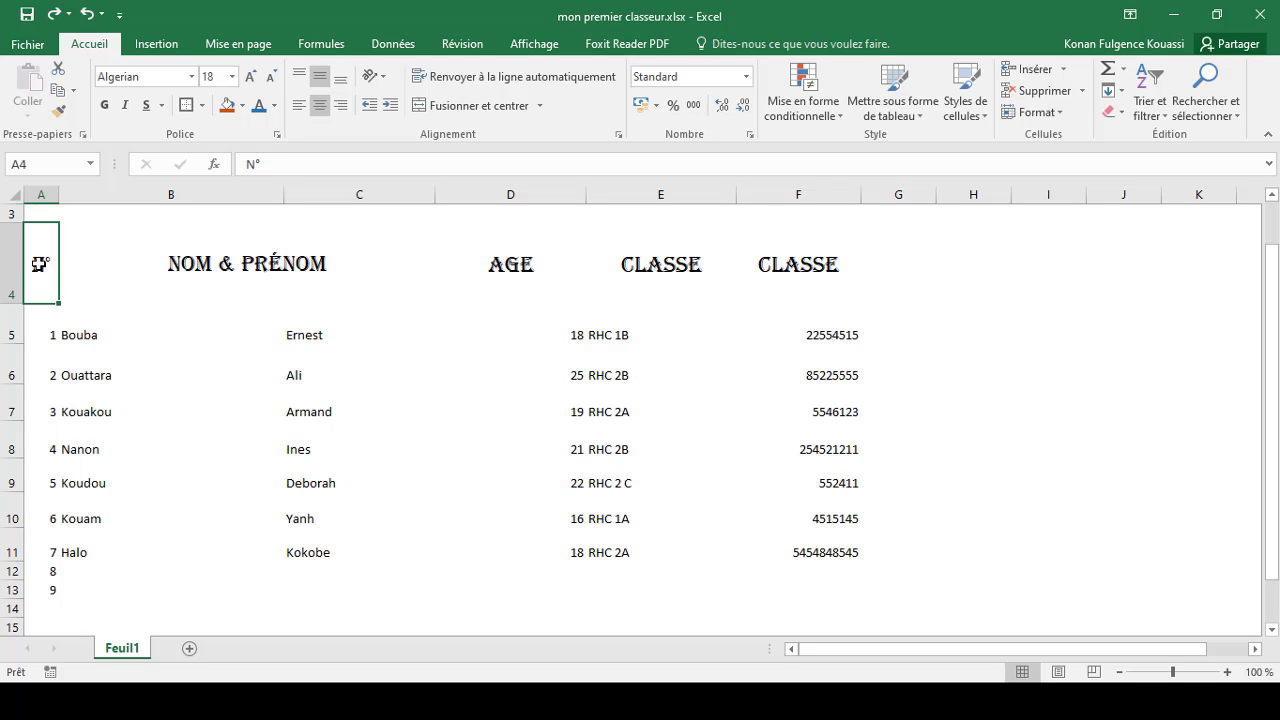
# Step: Try to apply a yellow dashed border style to the data range A5:F11 through Format Cells
pyautogui.moveTo(35, 339); pyautogui.dragTo(823, 538)
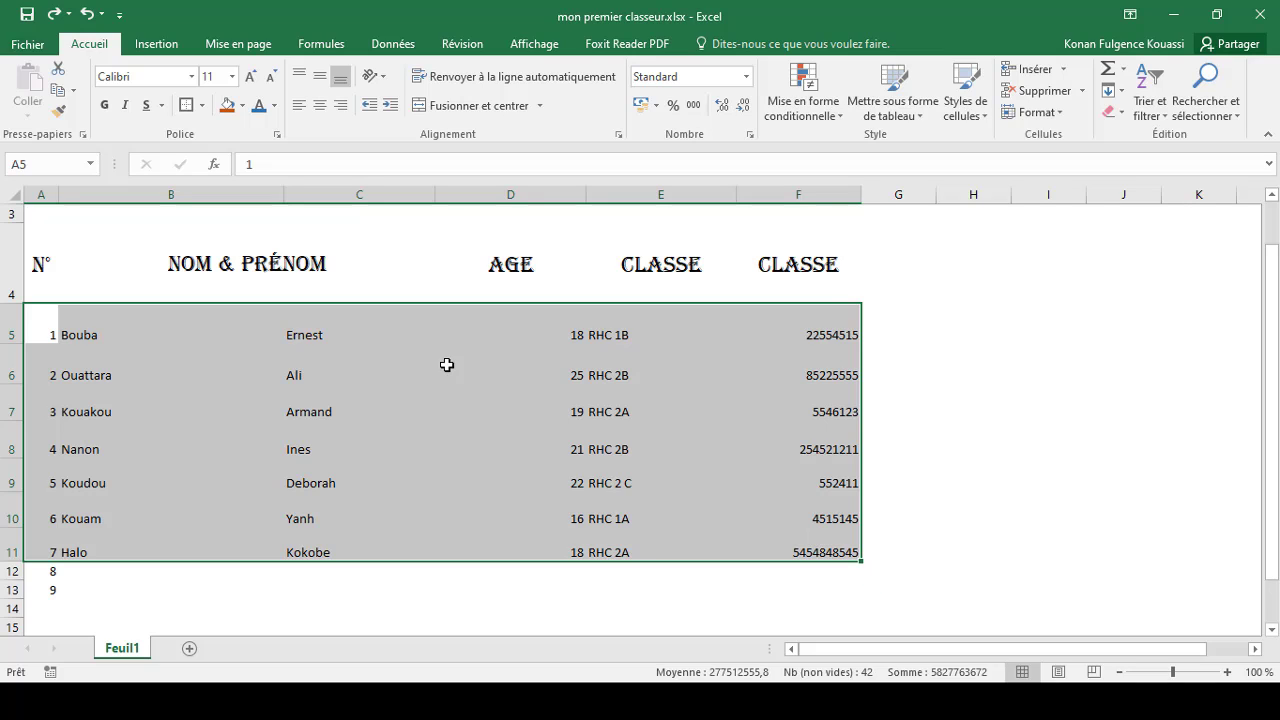
pyautogui.rightClick(383, 315)
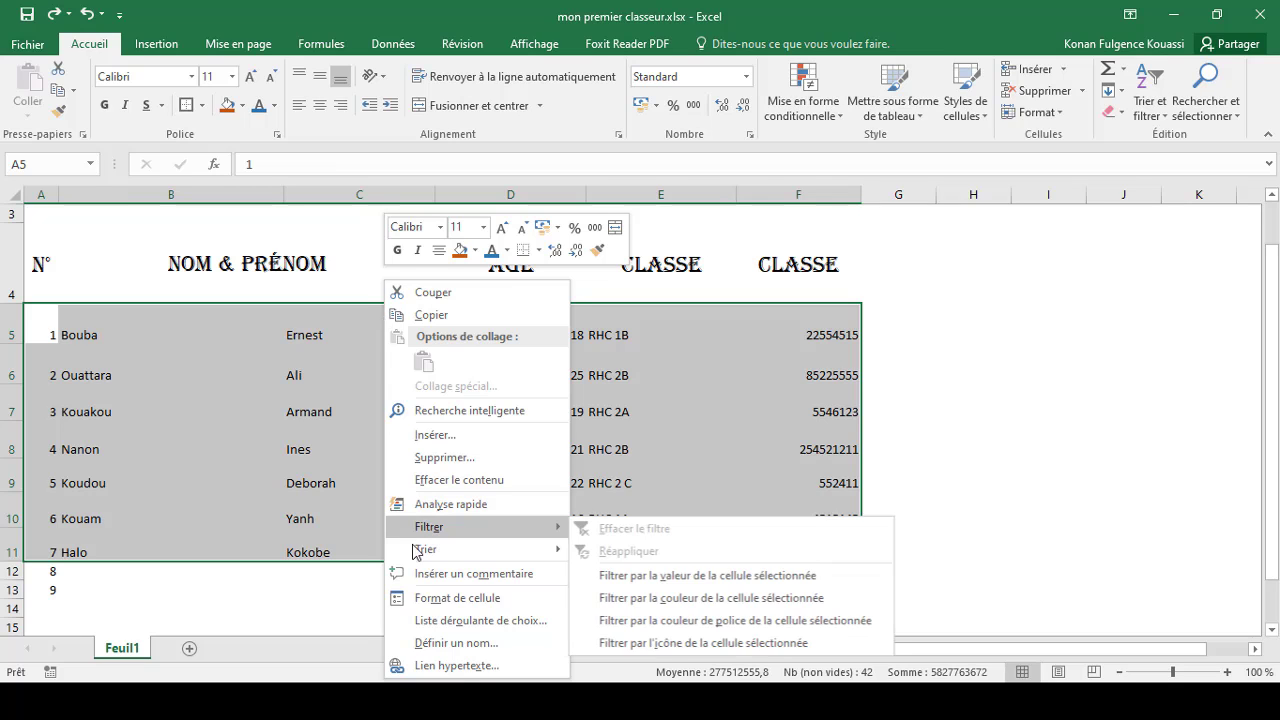
pyautogui.click(457, 598)
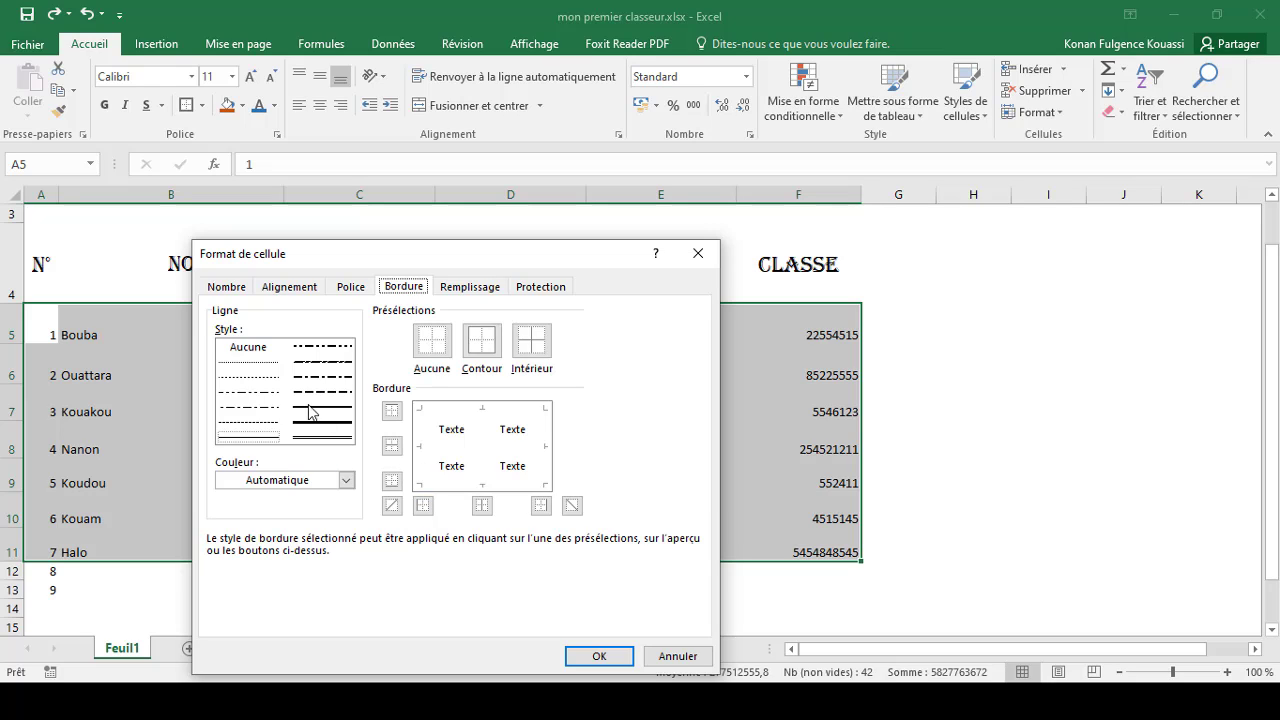
pyautogui.click(246, 394)
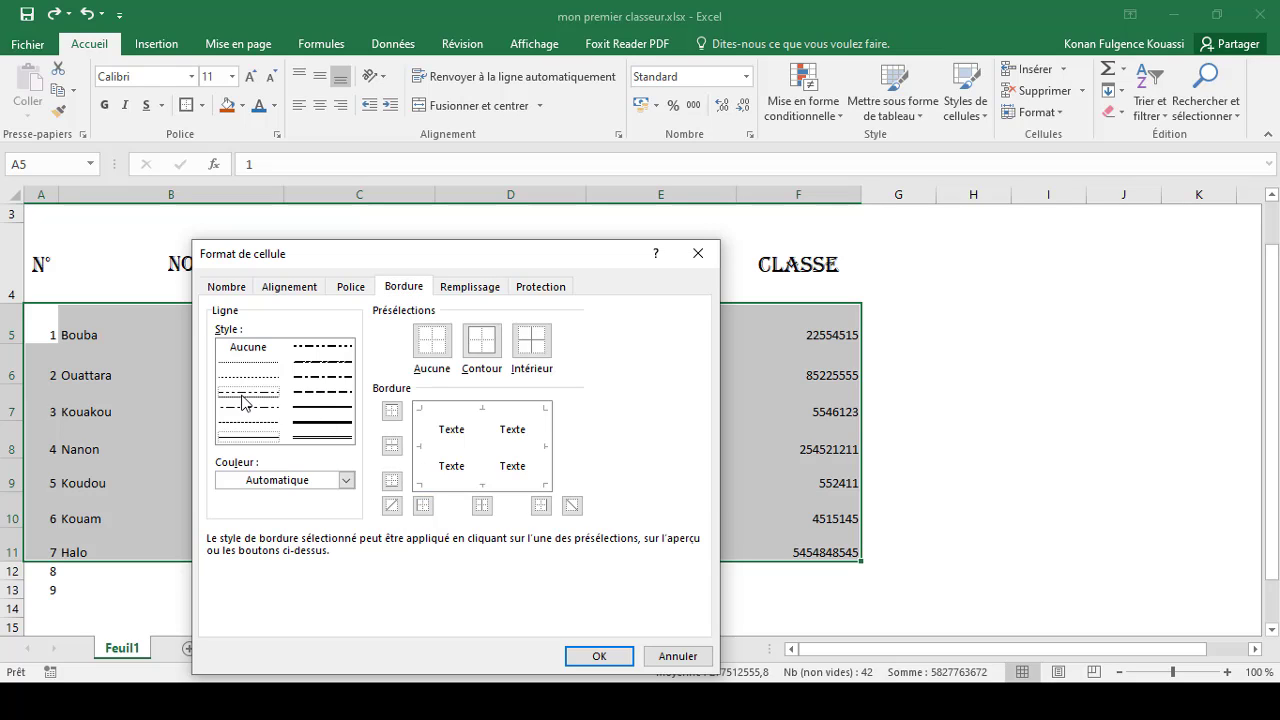
pyautogui.click(320, 392)
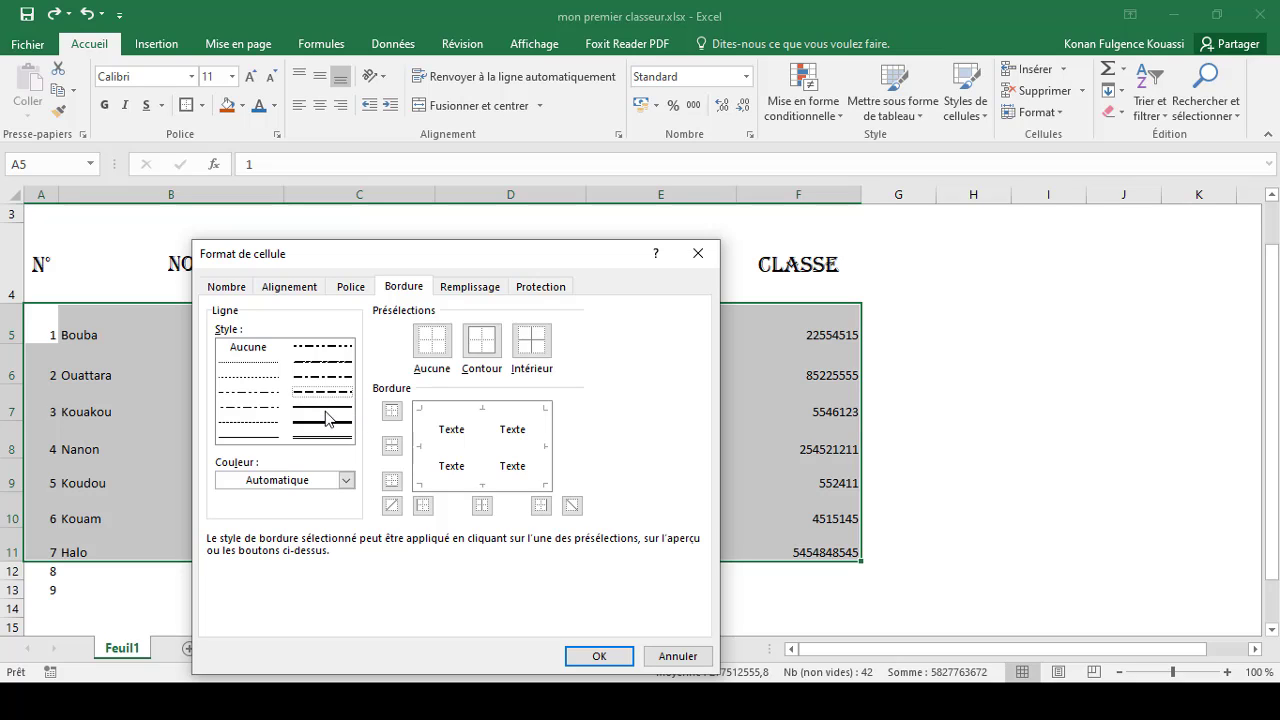
pyautogui.click(346, 481)
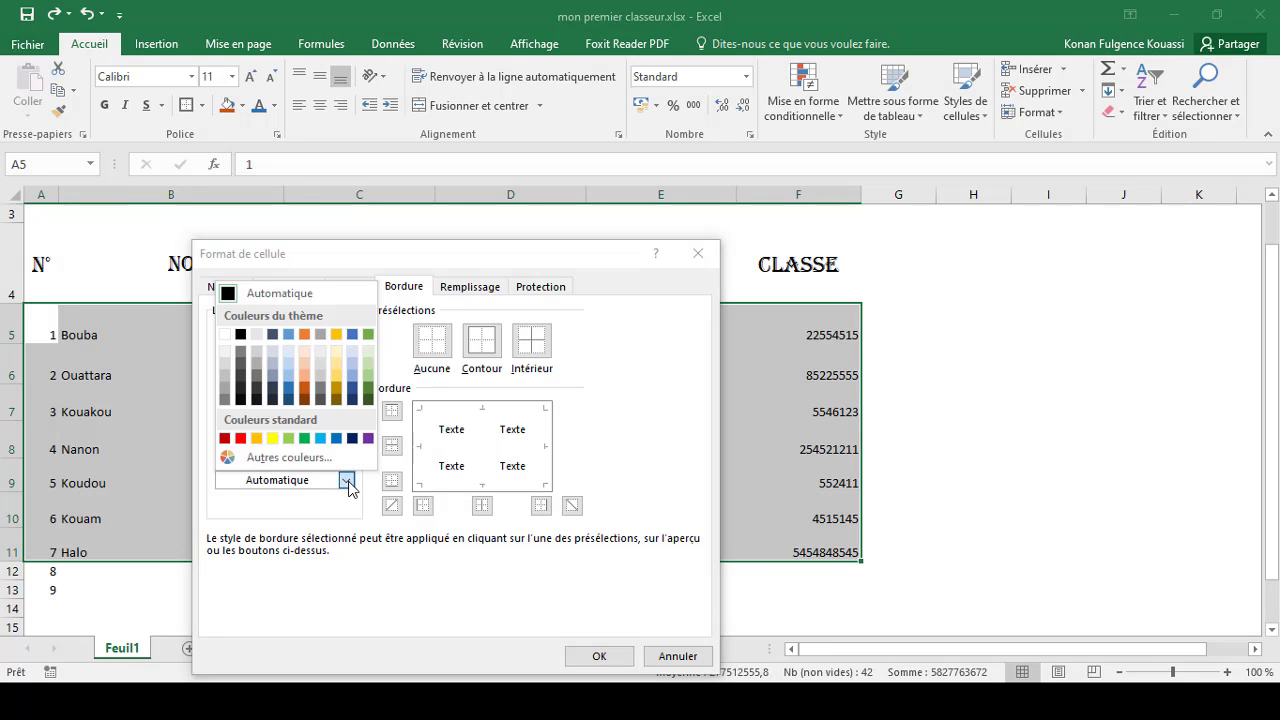
pyautogui.click(277, 438)
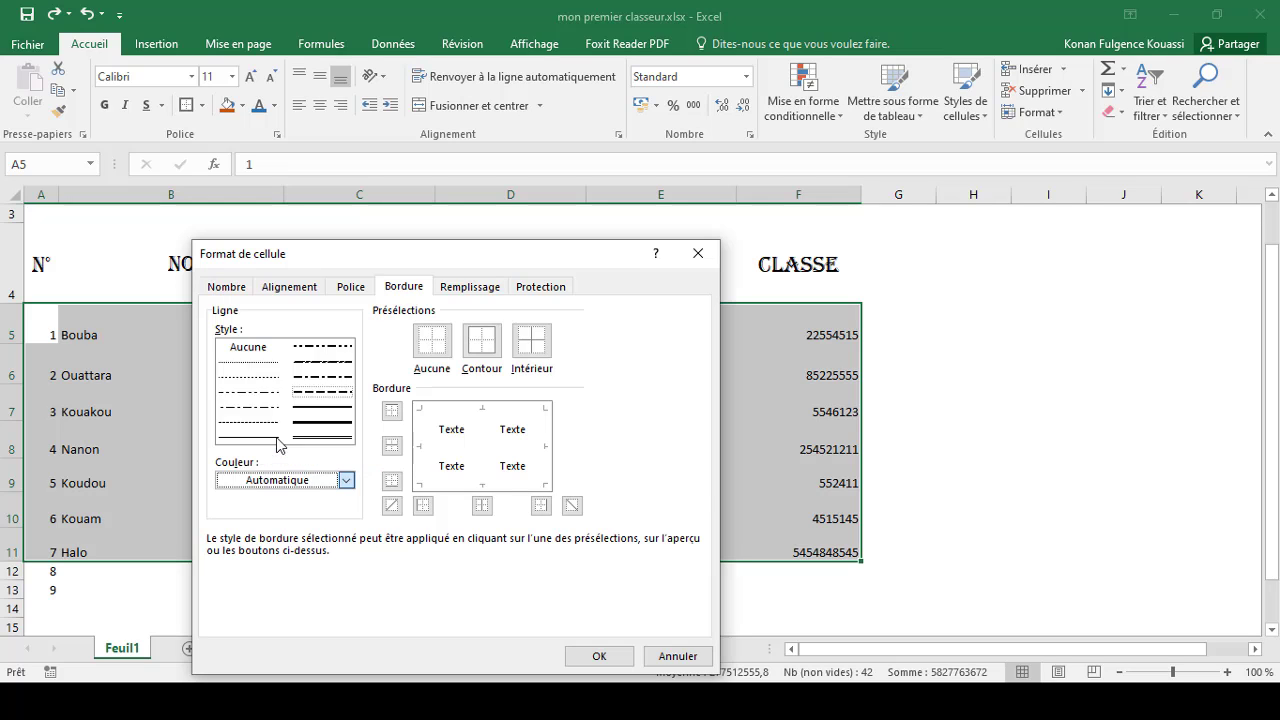
pyautogui.click(600, 657)
pyautogui.click(1050, 378)
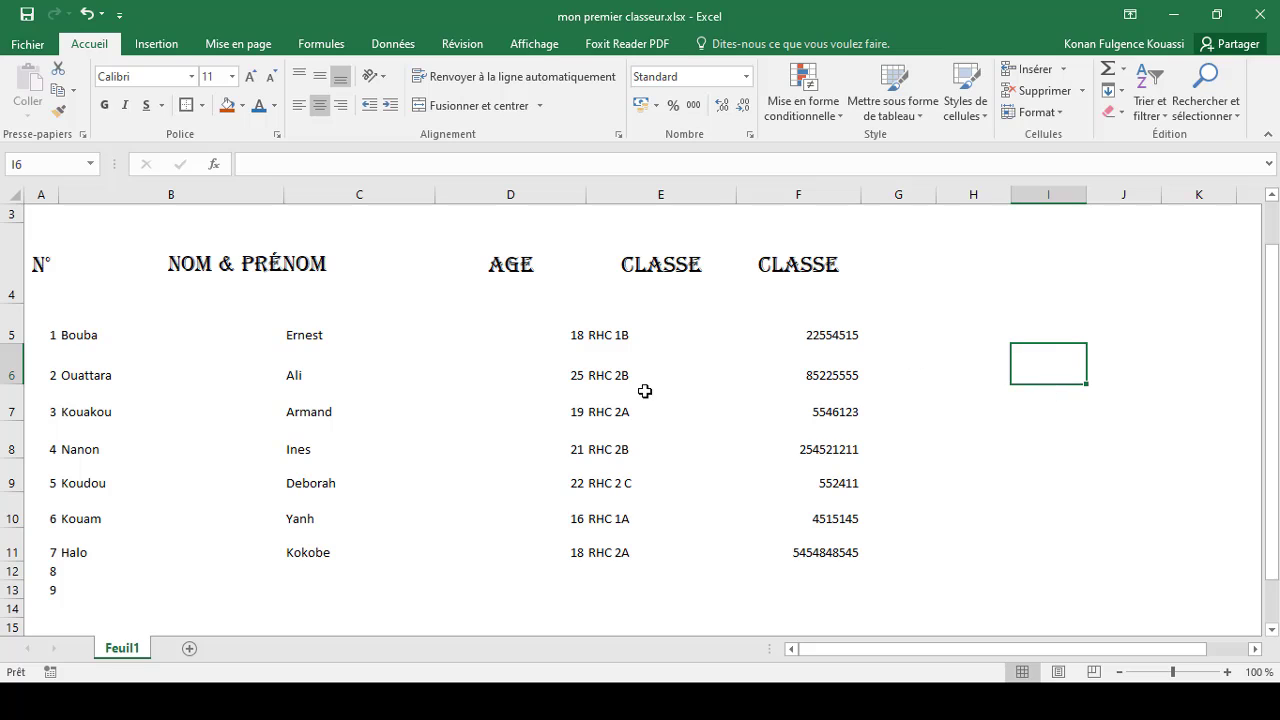
# Step: Apply thick red left, inside vertical and right borders to the range B5:F11 through Format Cells
pyautogui.moveTo(66, 330); pyautogui.dragTo(808, 540)
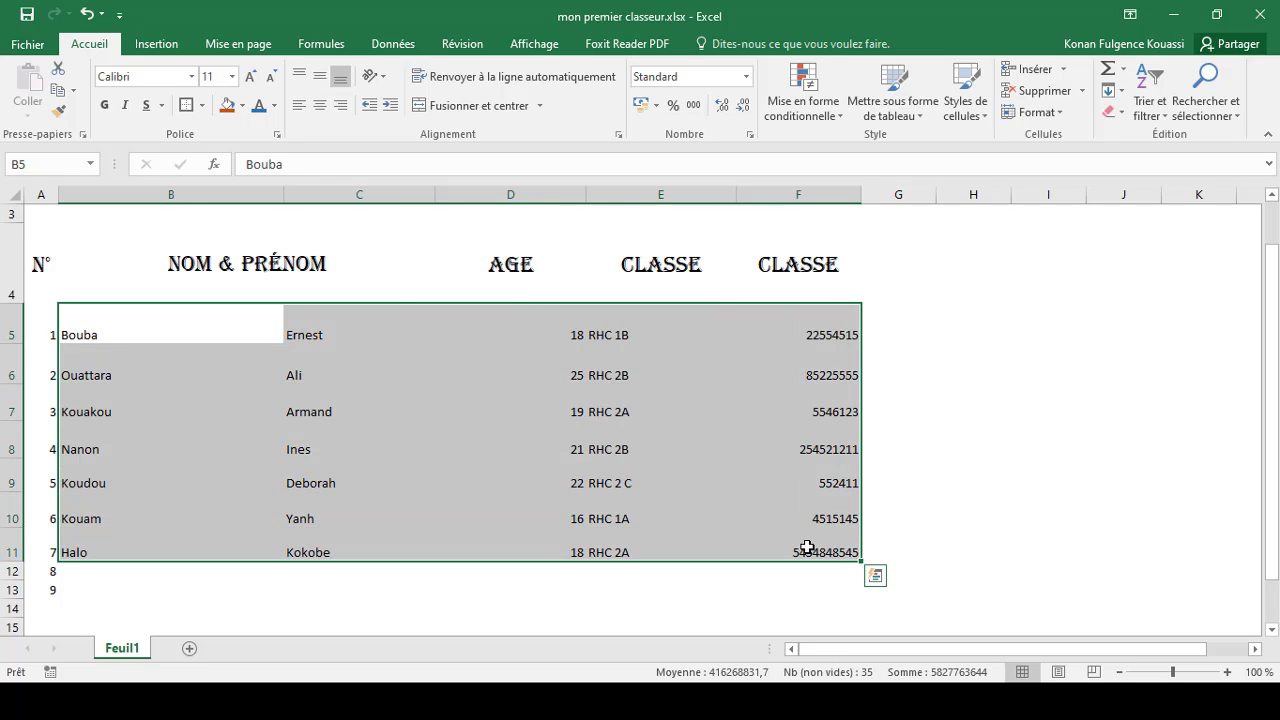
pyautogui.rightClick(409, 312)
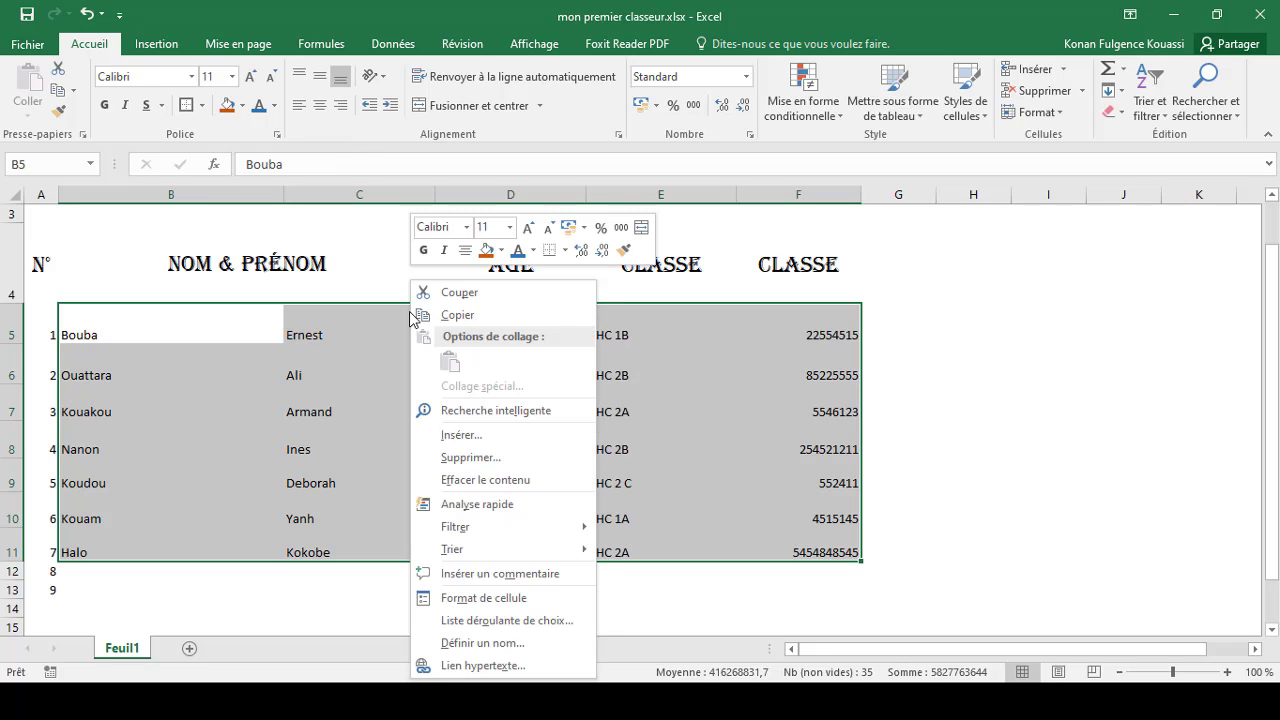
pyautogui.click(505, 598)
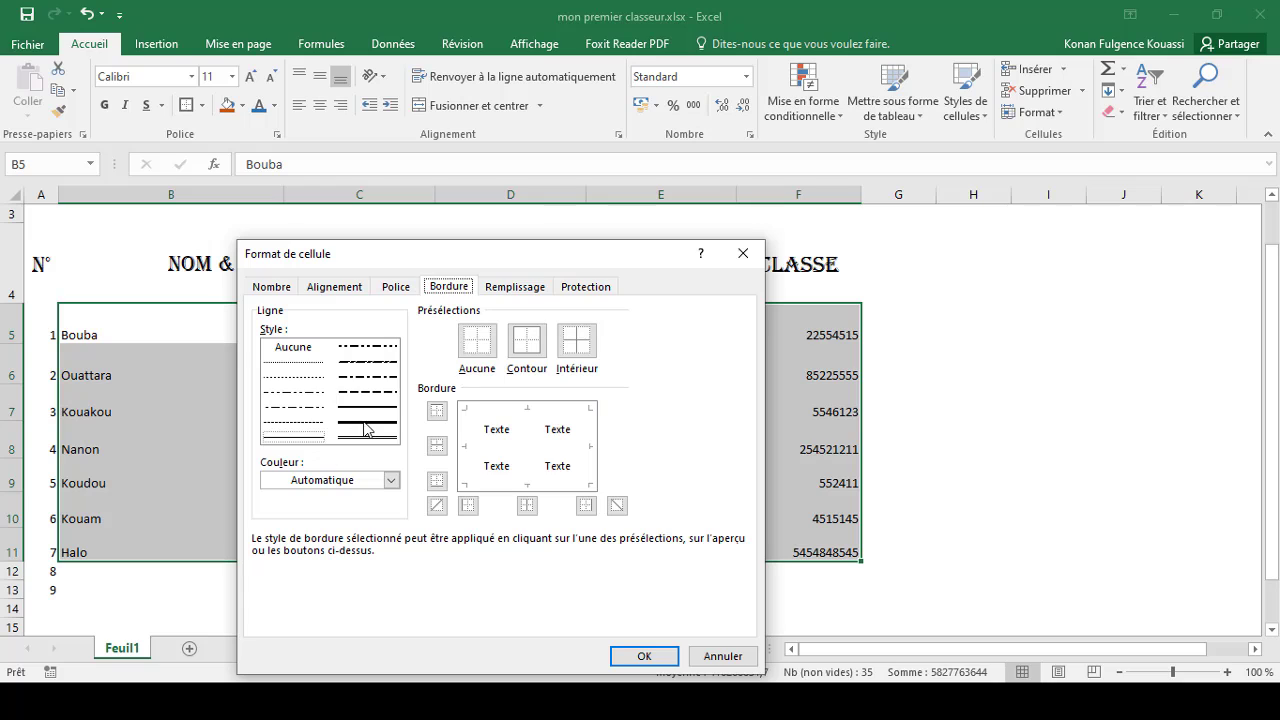
pyautogui.click(366, 428)
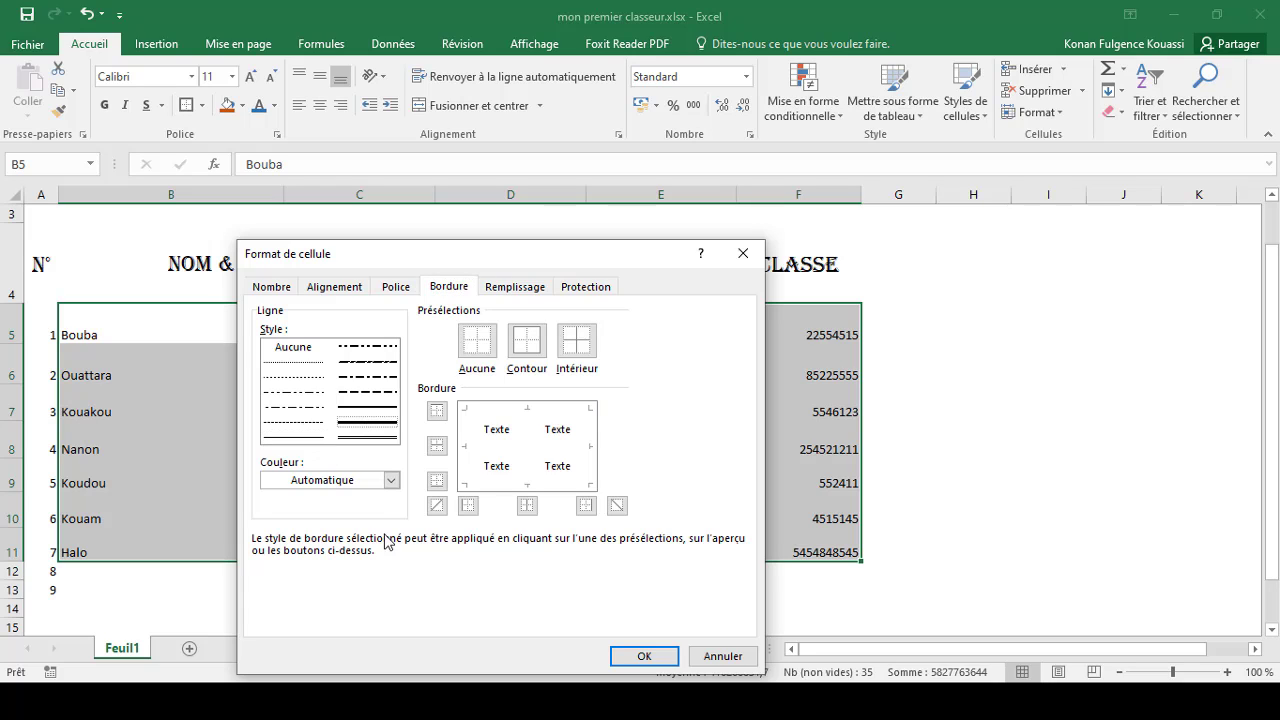
pyautogui.click(390, 480)
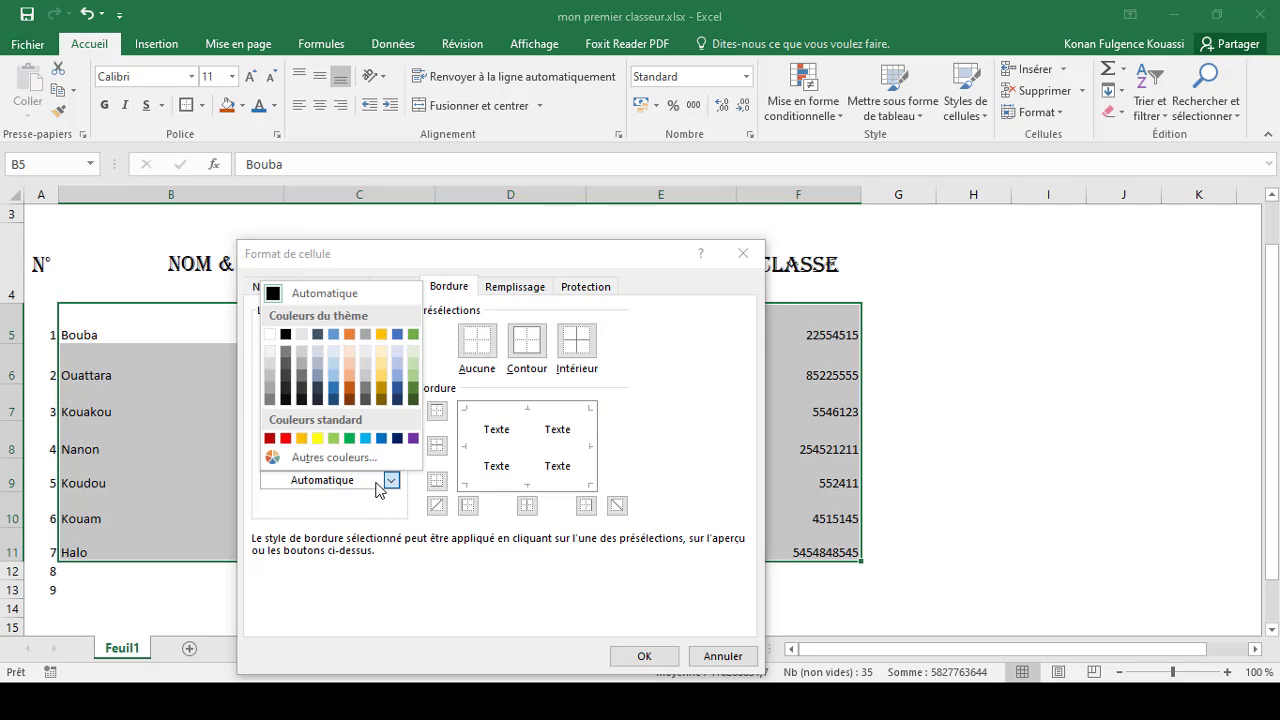
pyautogui.click(286, 438)
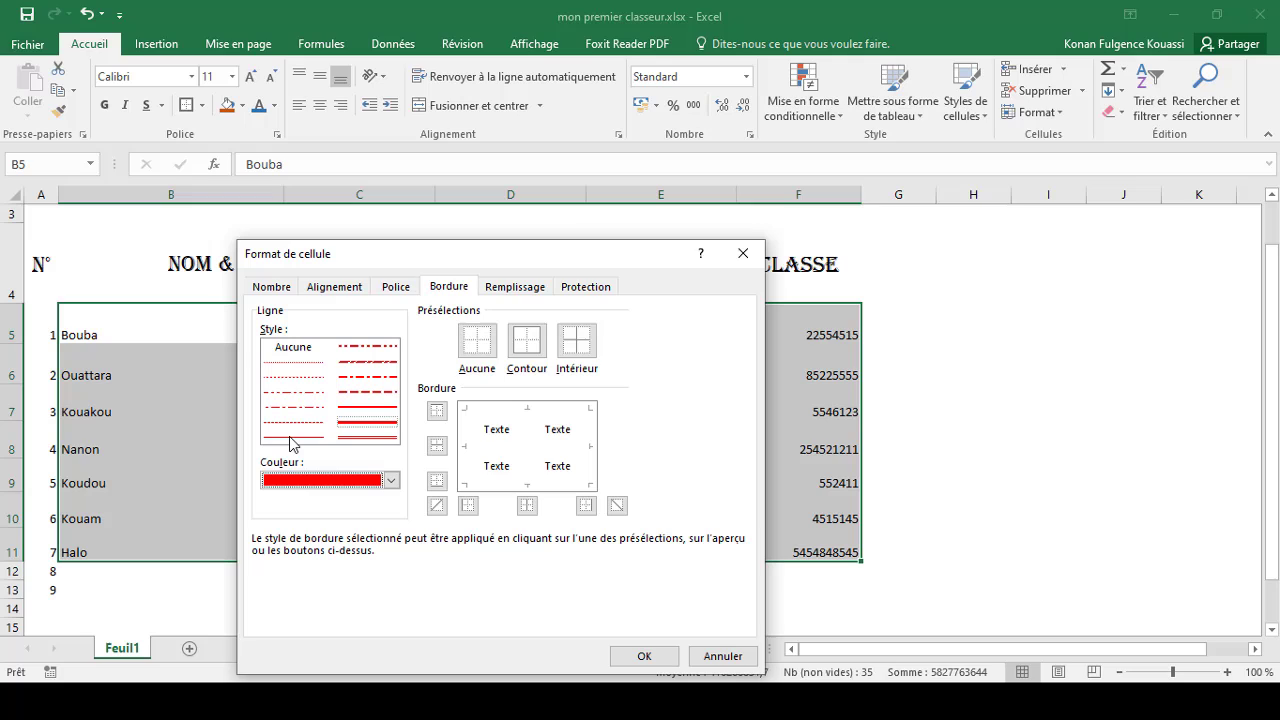
pyautogui.click(468, 506)
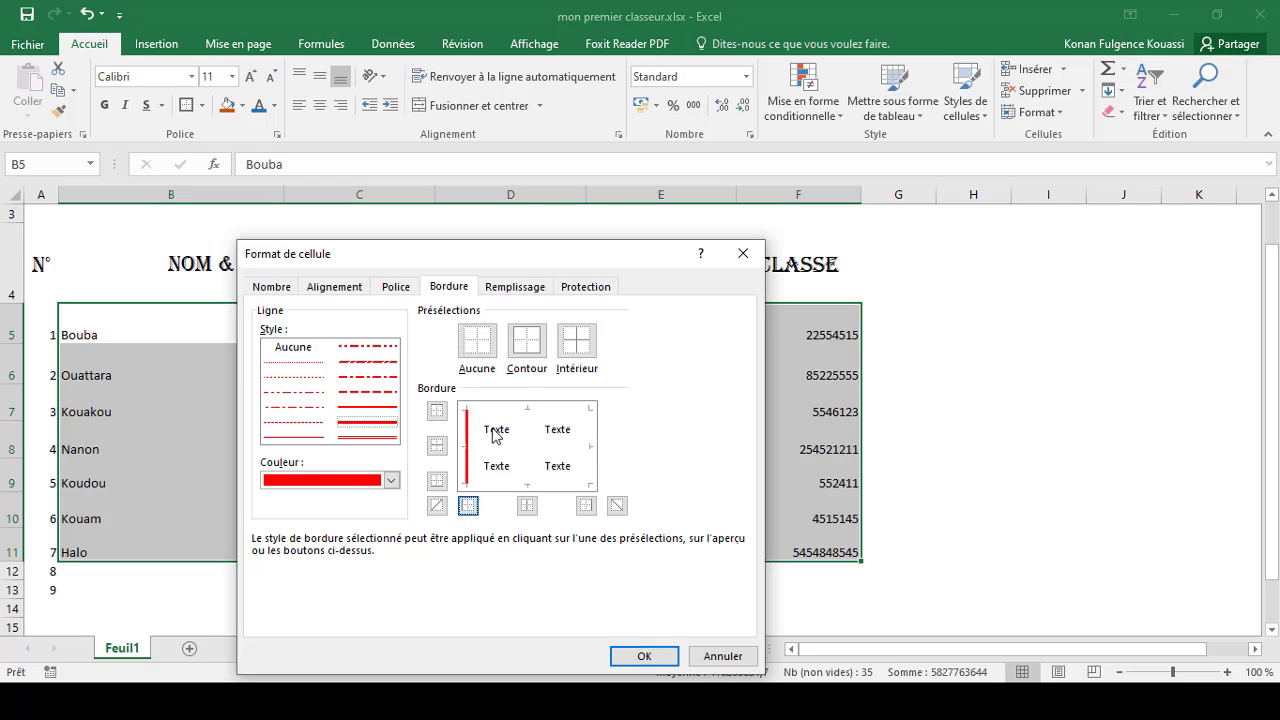
pyautogui.click(527, 506)
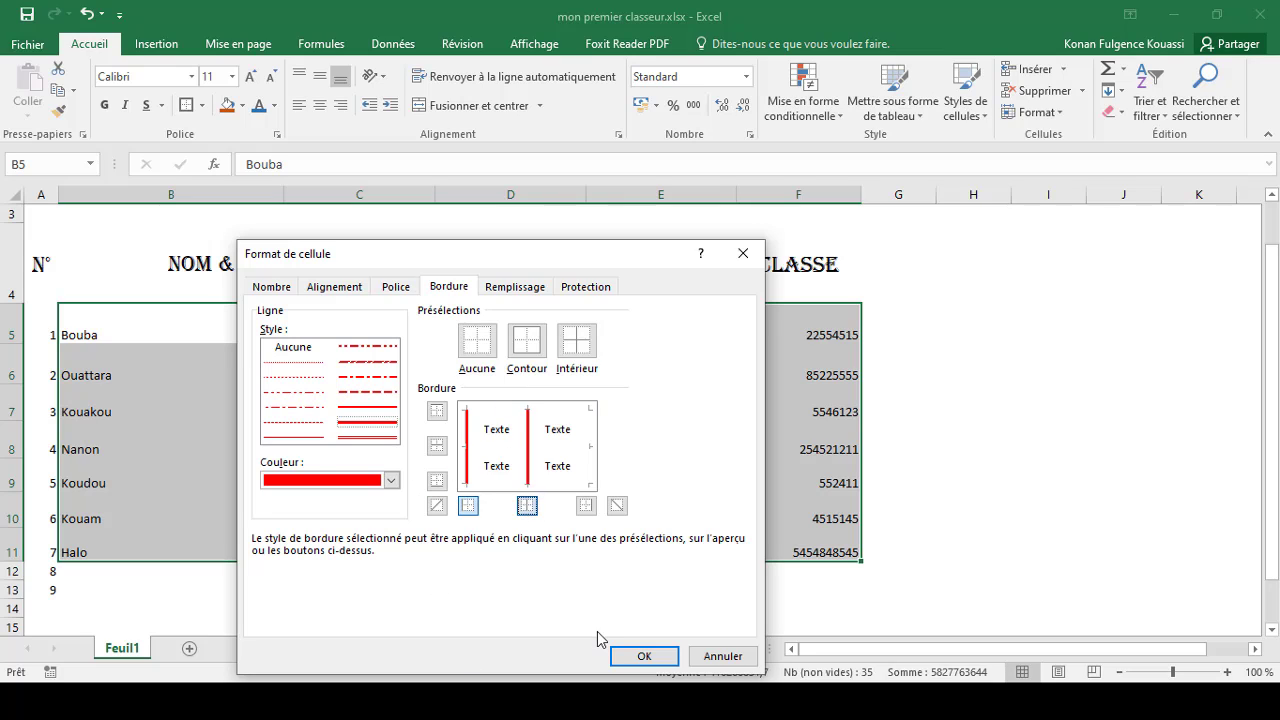
pyautogui.click(586, 506)
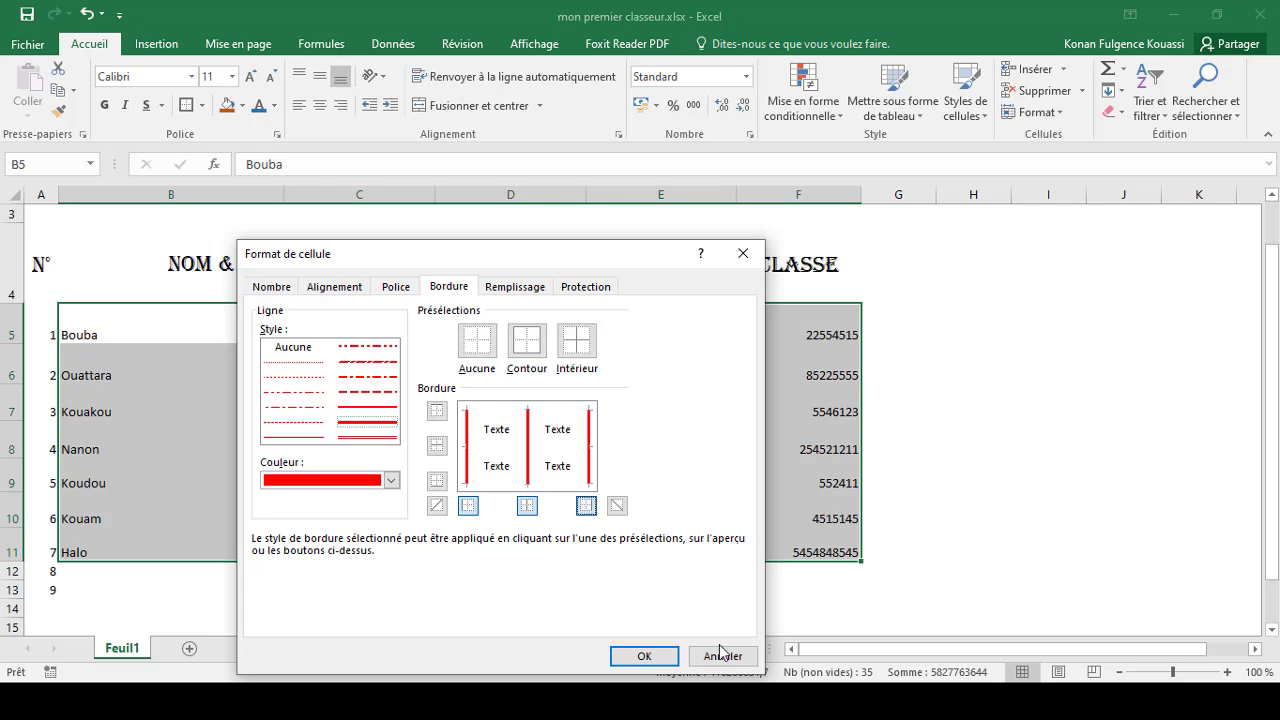
pyautogui.click(655, 655)
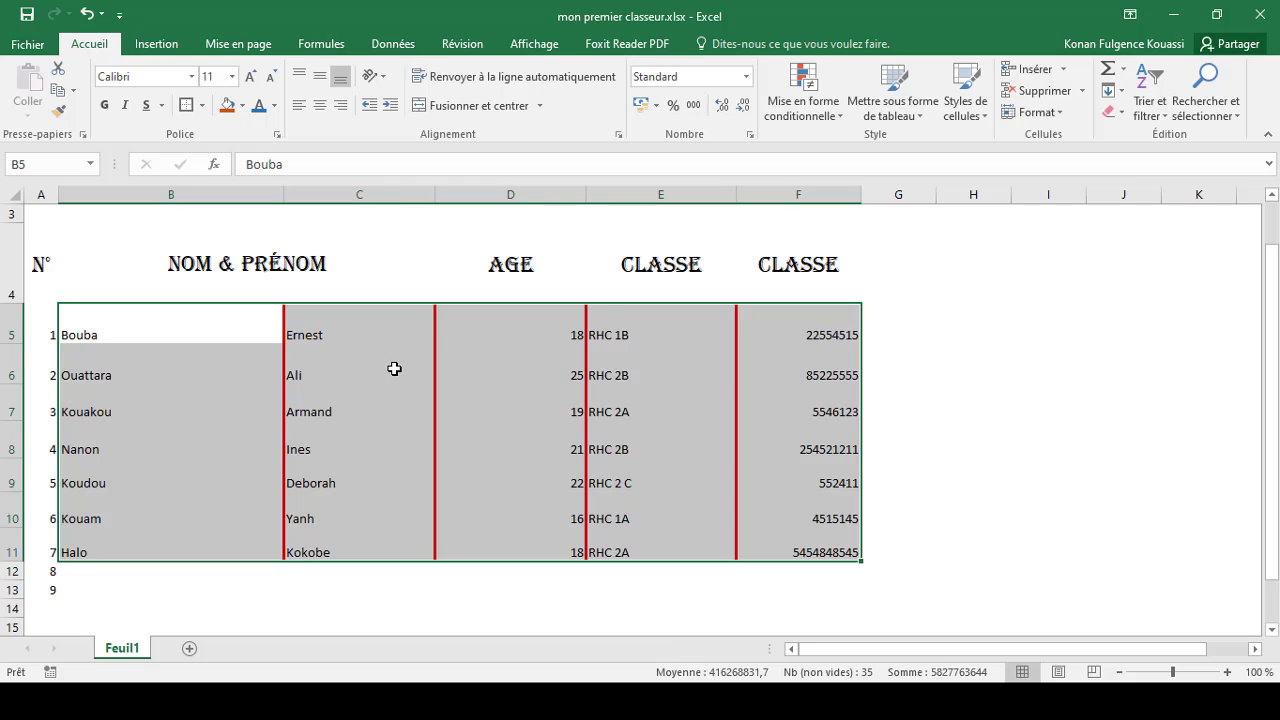
pyautogui.click(394, 369)
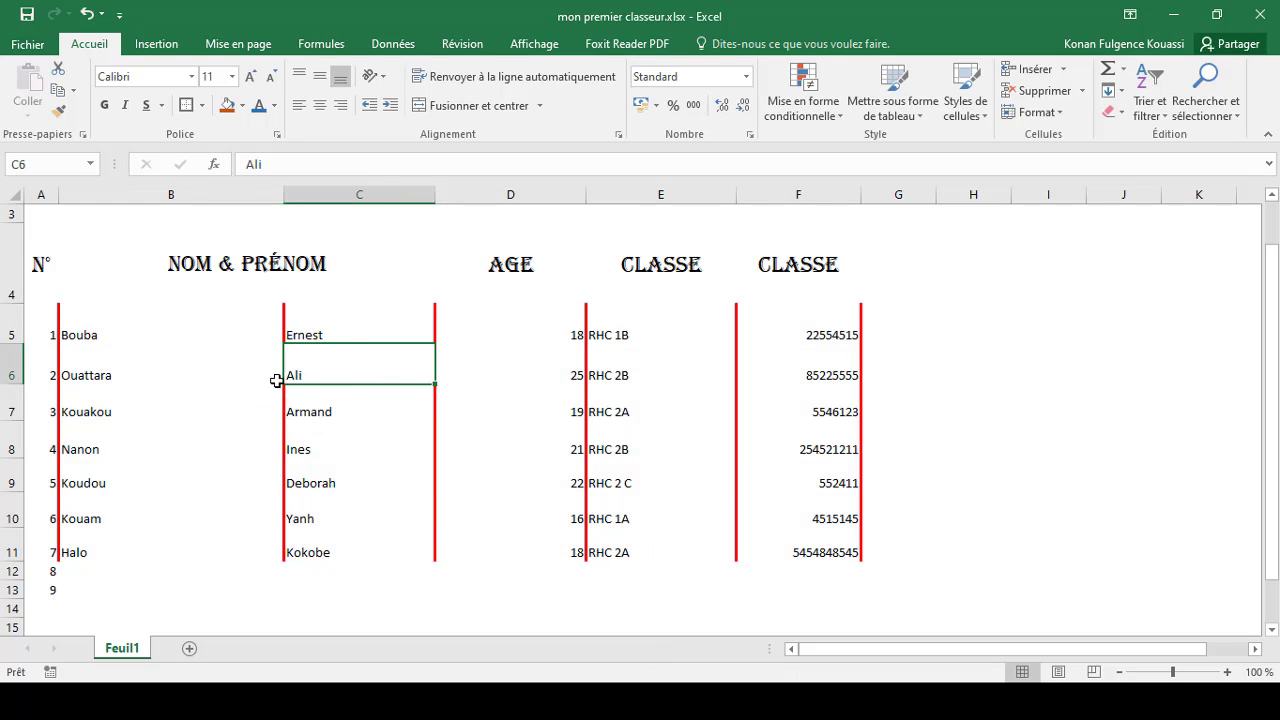
# Step: Try to restyle the borders of range A5:F12 with a red line through Format Cells
pyautogui.moveTo(29, 320); pyautogui.dragTo(820, 563)
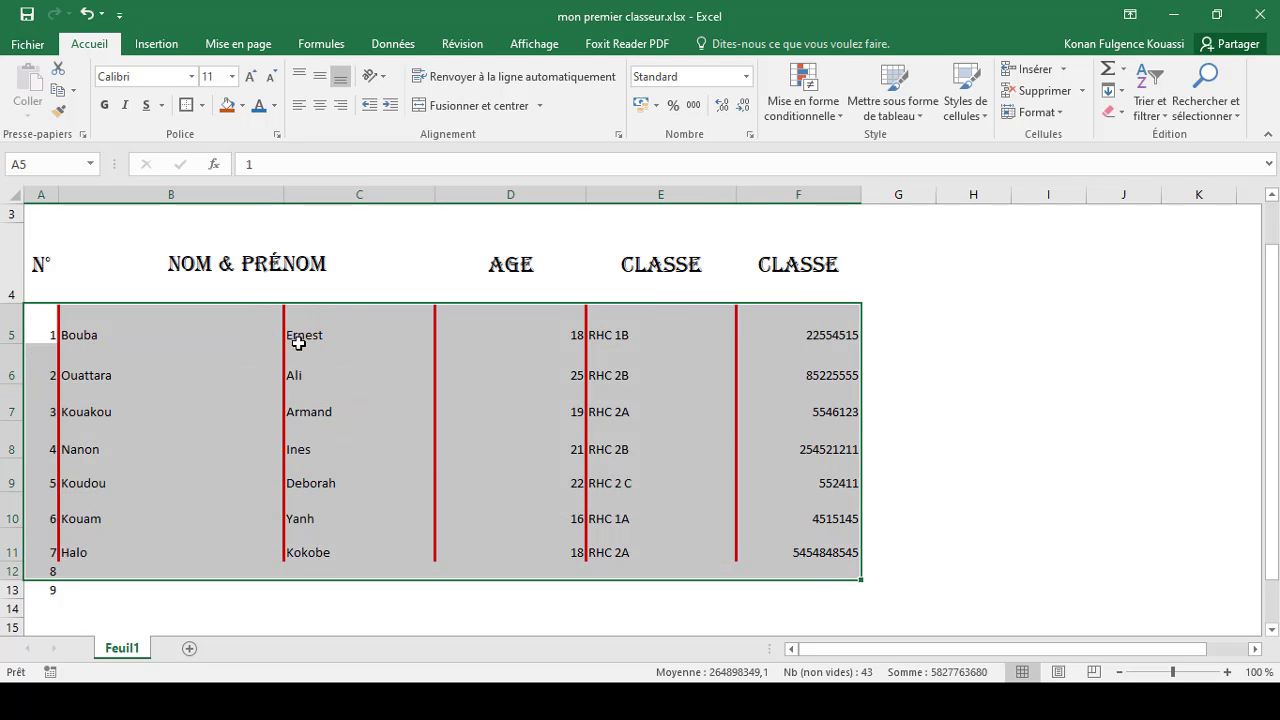
pyautogui.rightClick(243, 323)
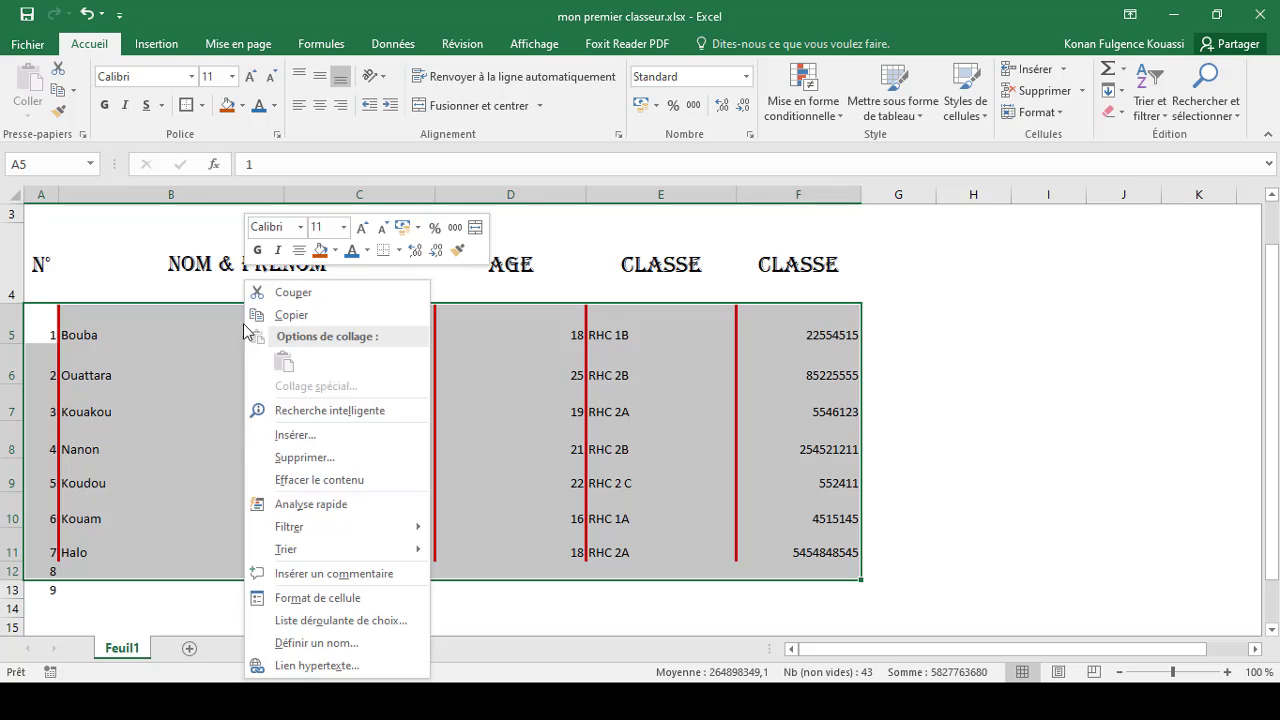
pyautogui.click(345, 604)
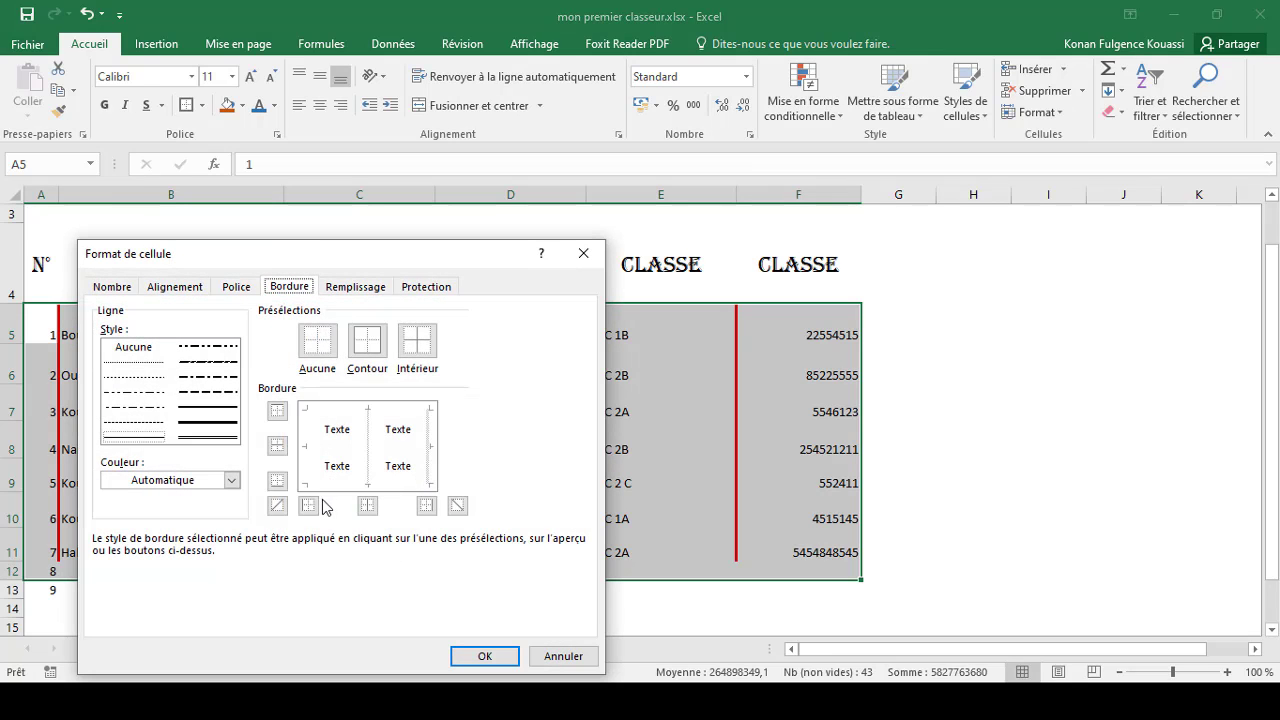
pyautogui.click(308, 506)
pyautogui.click(368, 507)
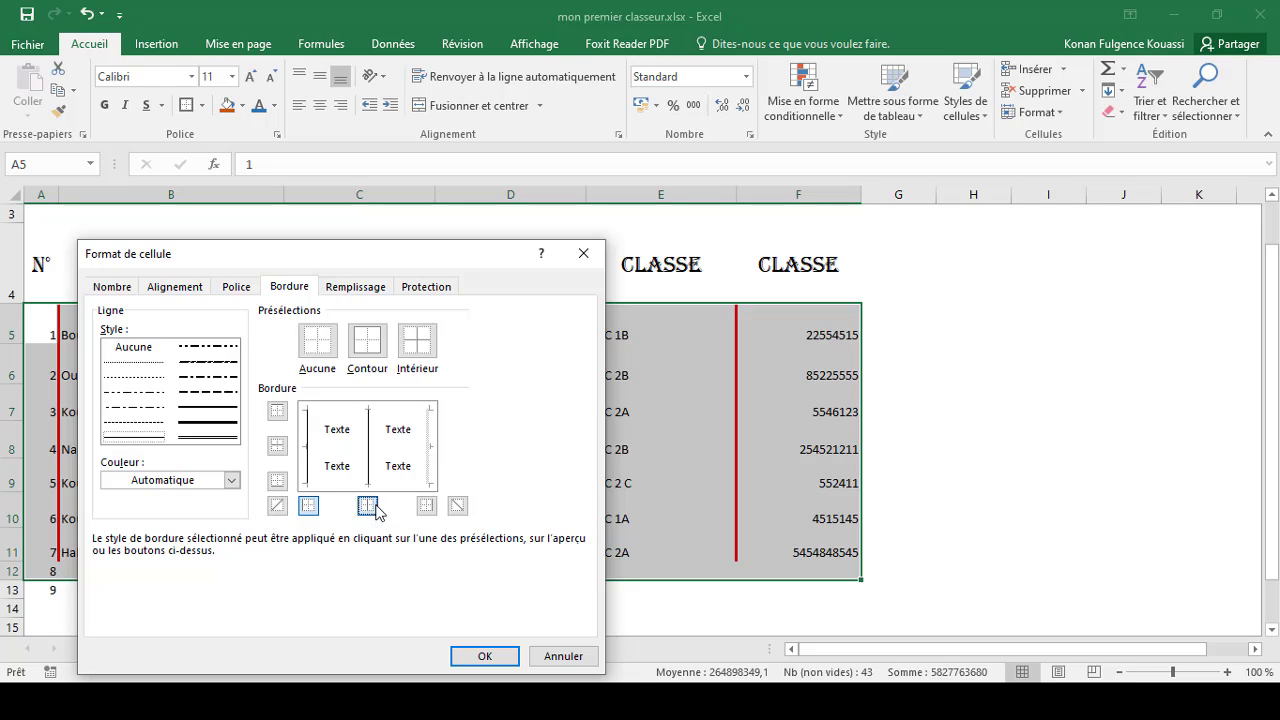
pyautogui.click(427, 508)
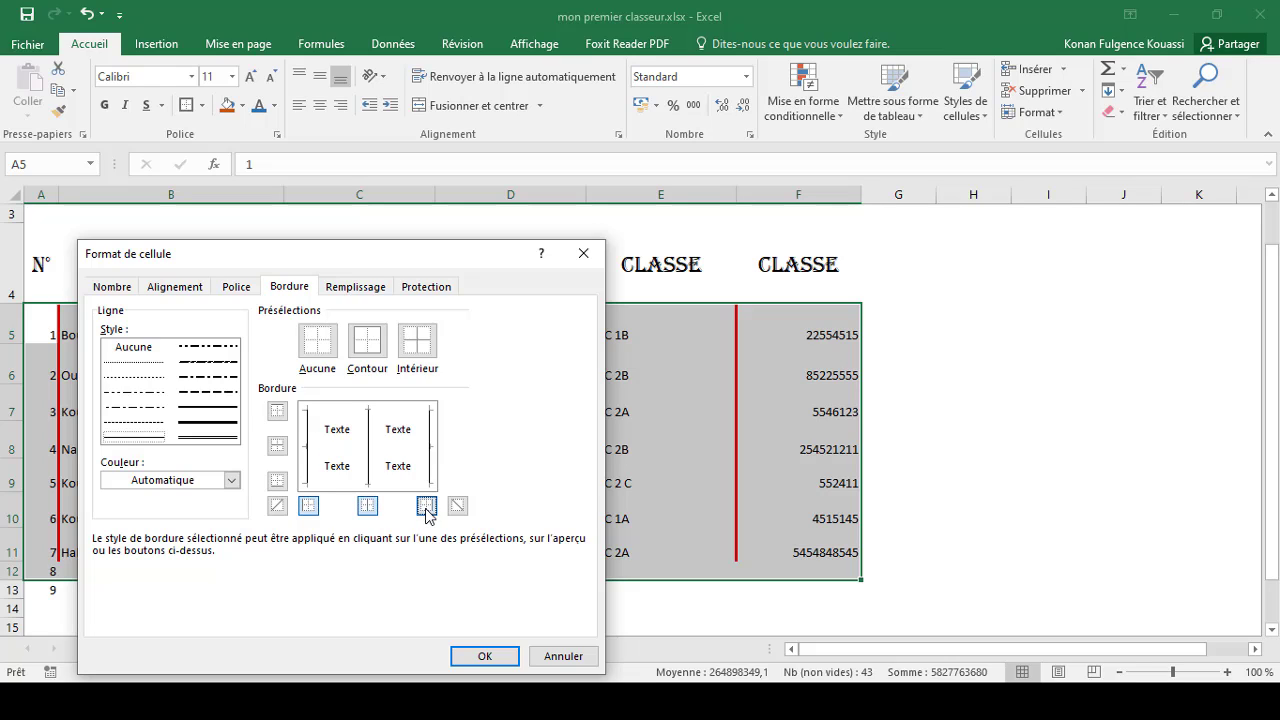
pyautogui.click(277, 411)
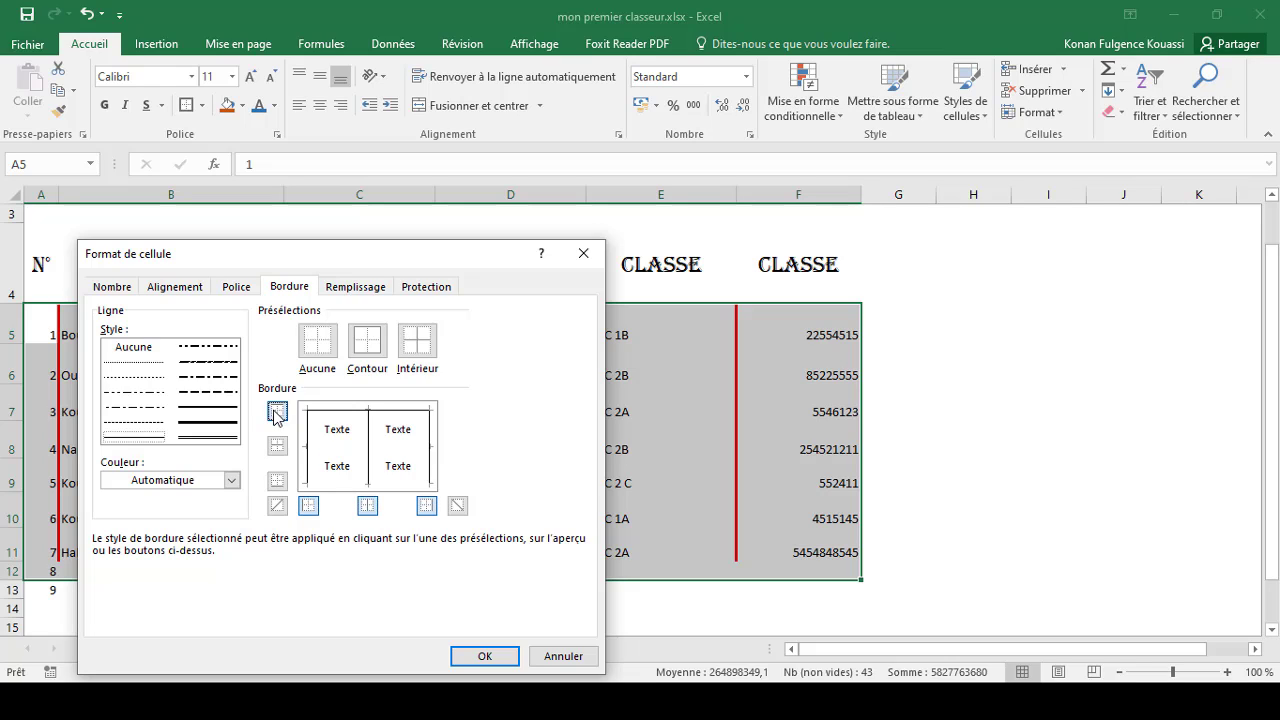
pyautogui.click(278, 482)
pyautogui.click(233, 481)
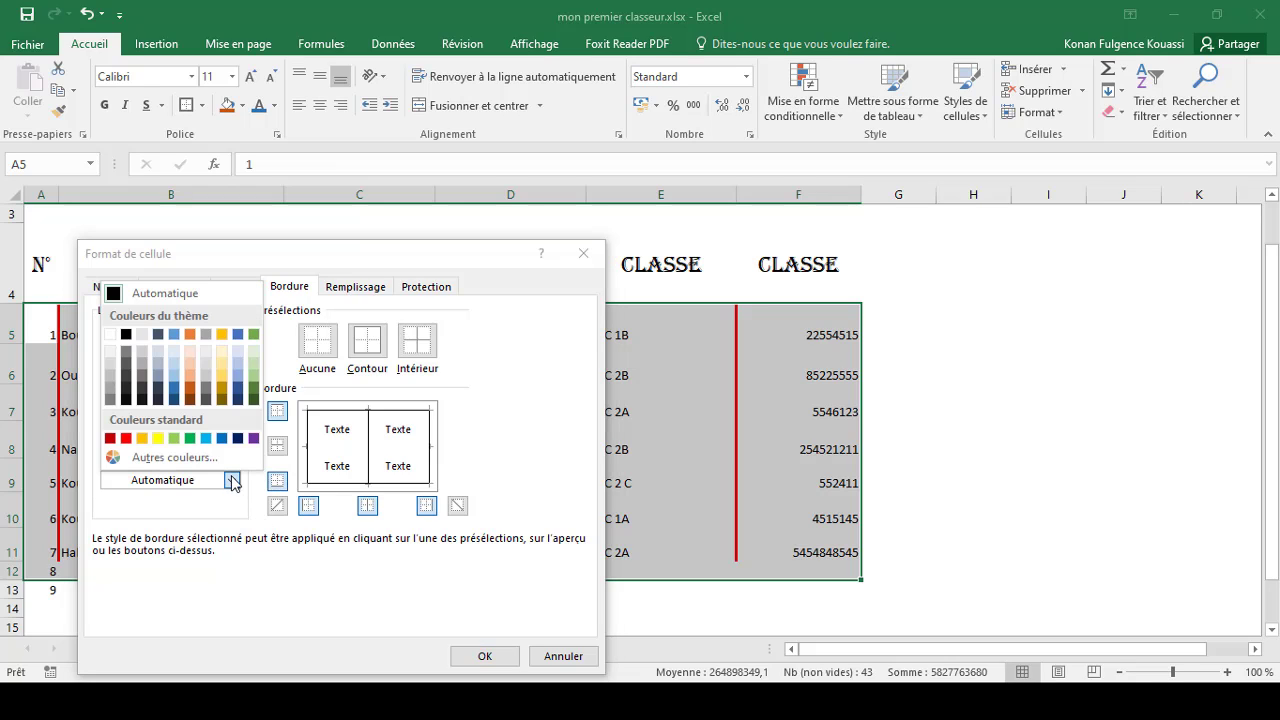
pyautogui.click(127, 439)
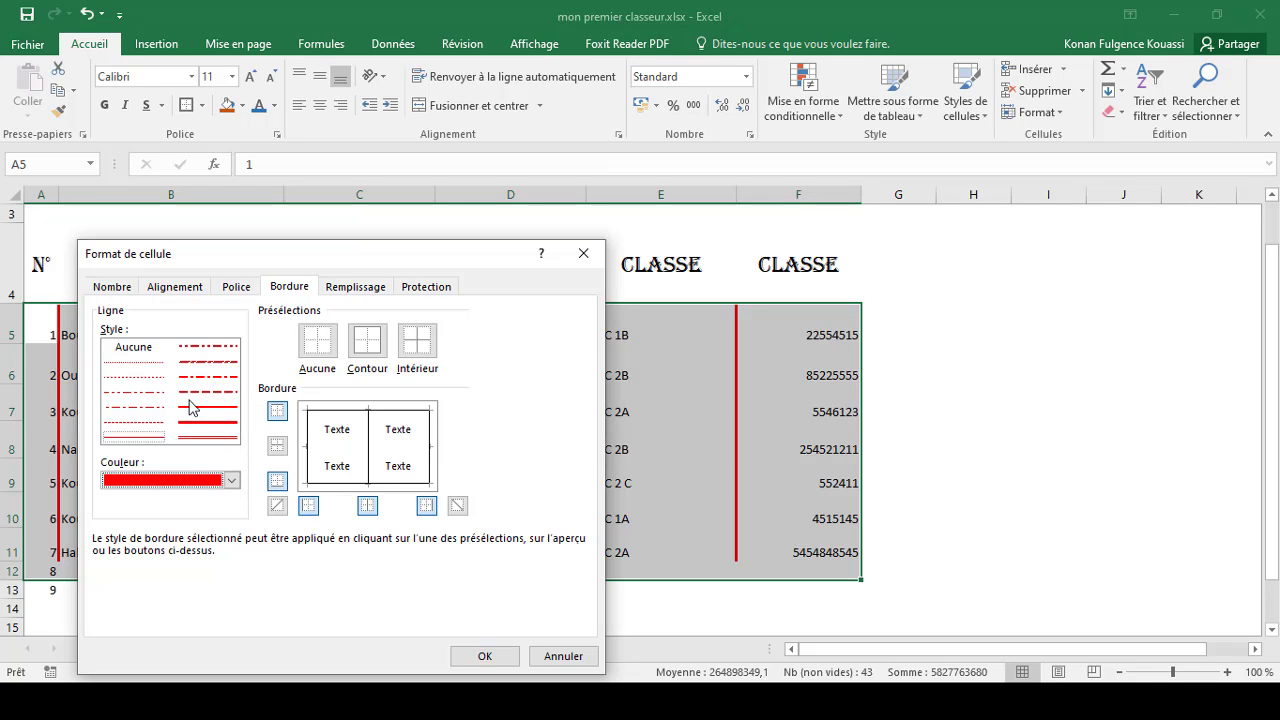
pyautogui.click(203, 379)
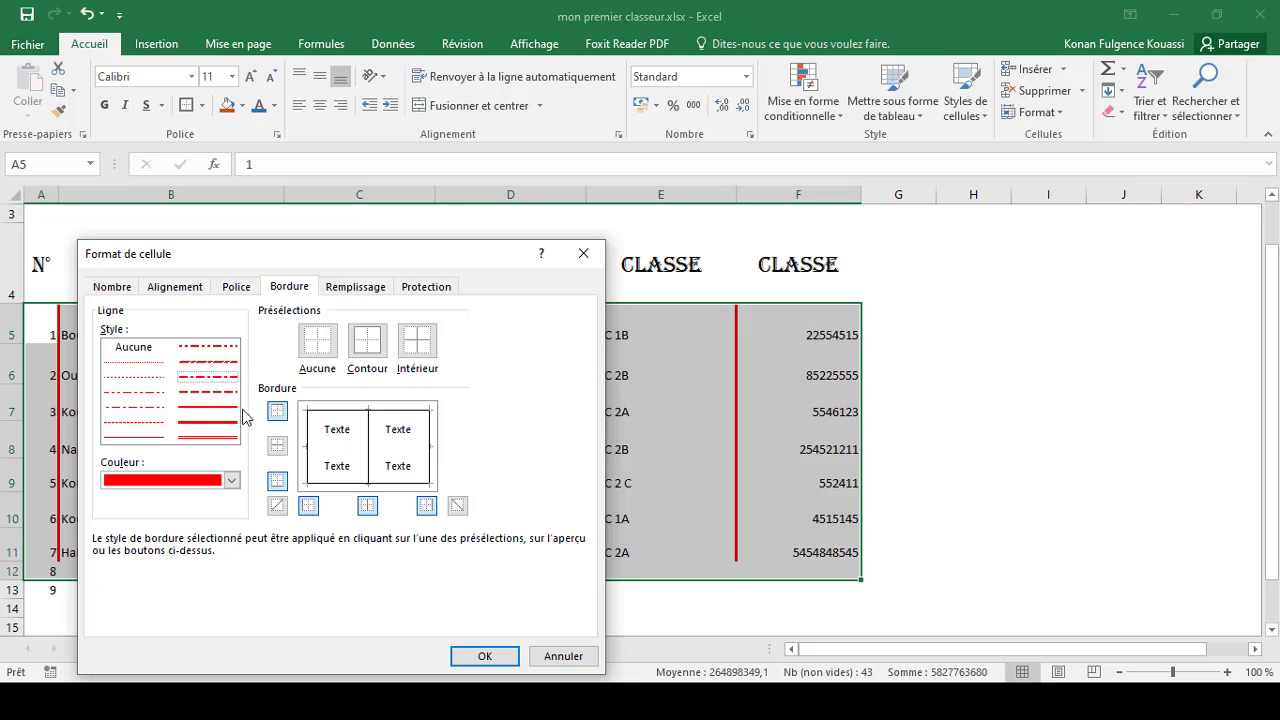
pyautogui.click(487, 656)
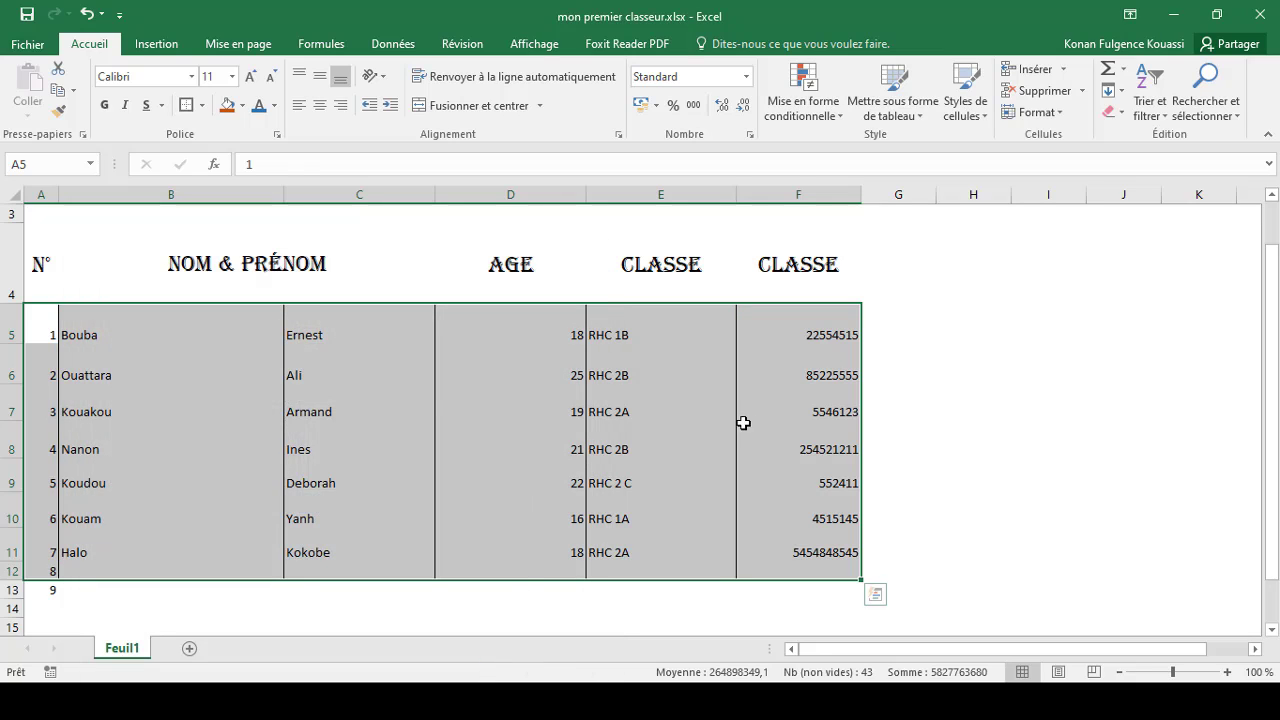
pyautogui.click(778, 433)
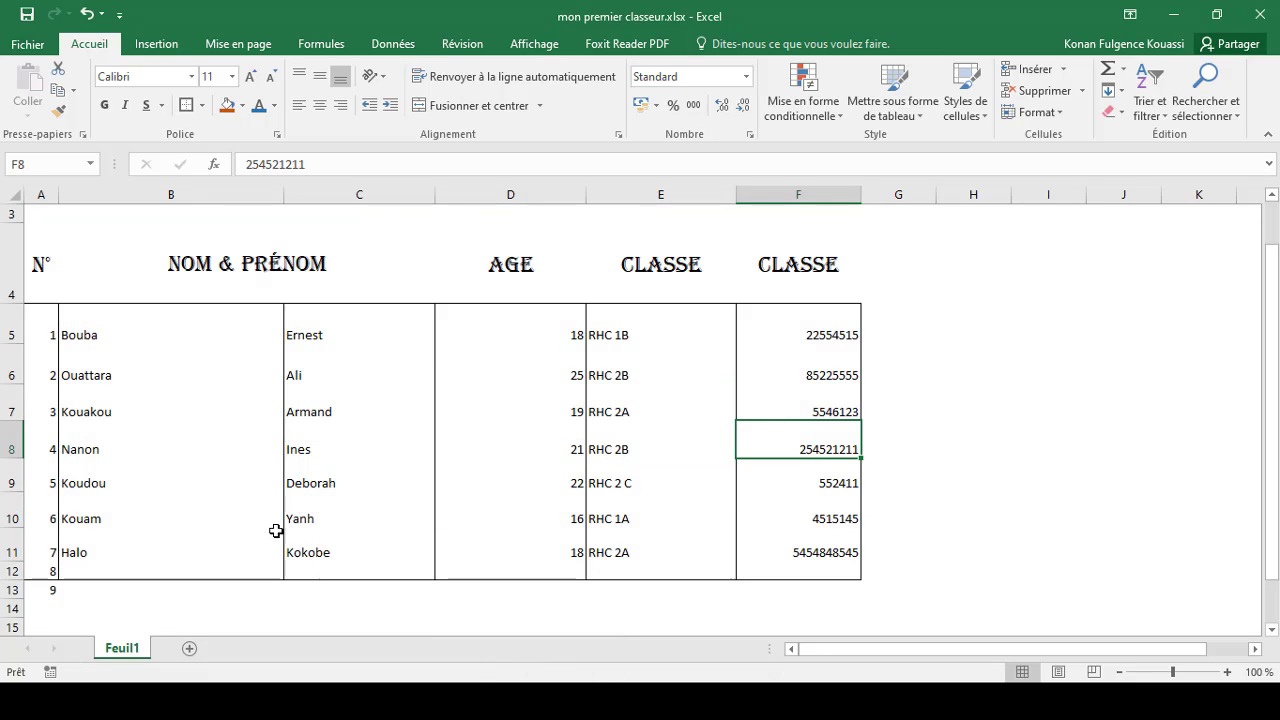
# Step: Apply red dashed top, bottom, left, inside vertical and right borders to the range A5:F12 through Format Cells
pyautogui.moveTo(30, 320); pyautogui.dragTo(851, 569)
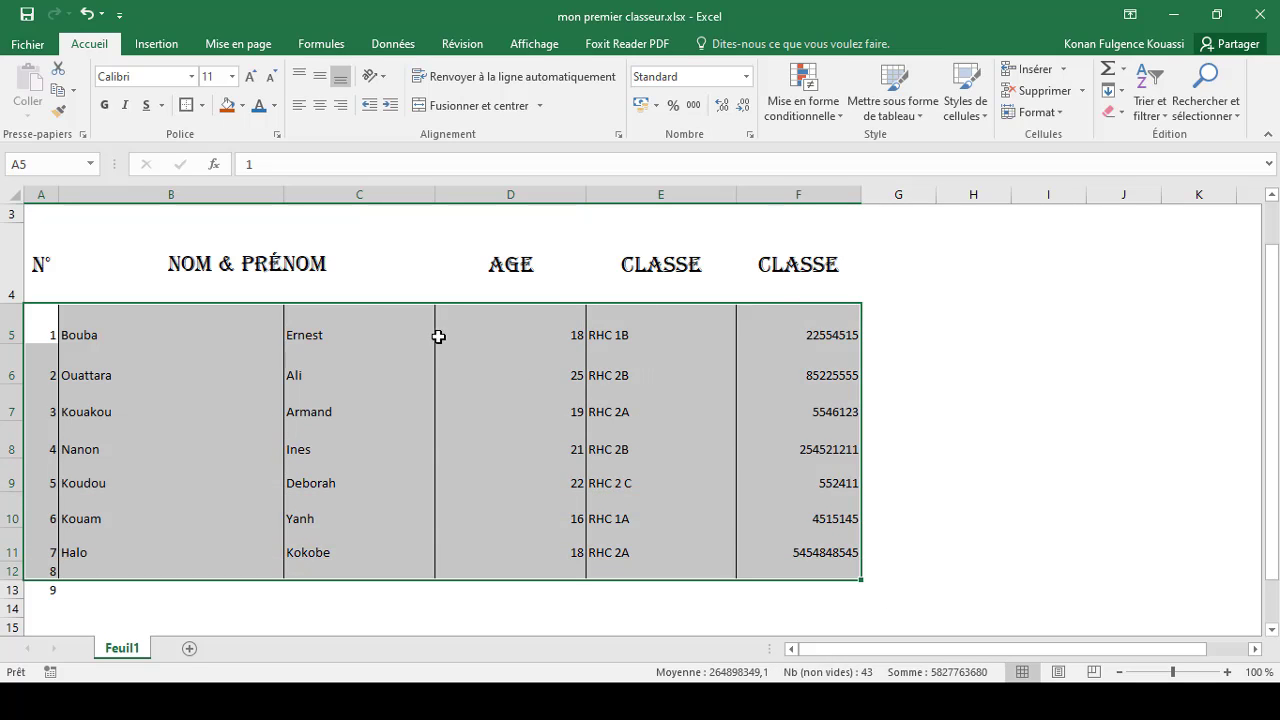
pyautogui.rightClick(362, 313)
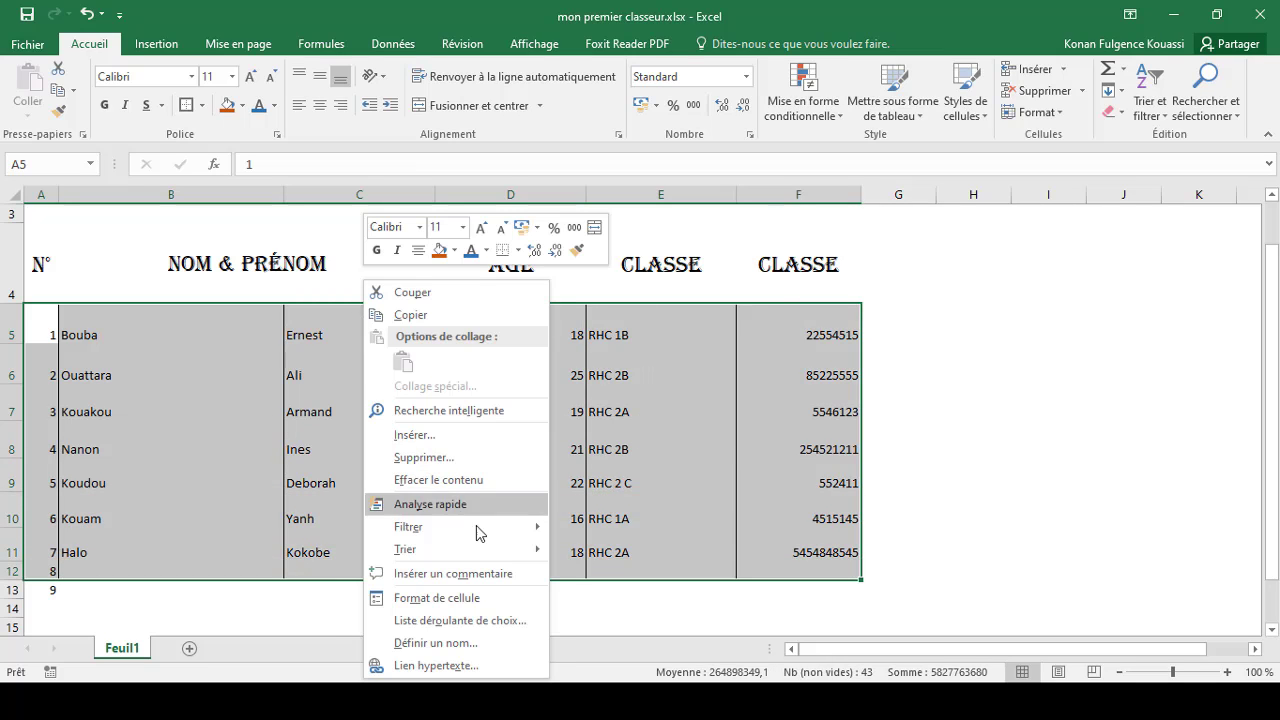
pyautogui.click(465, 598)
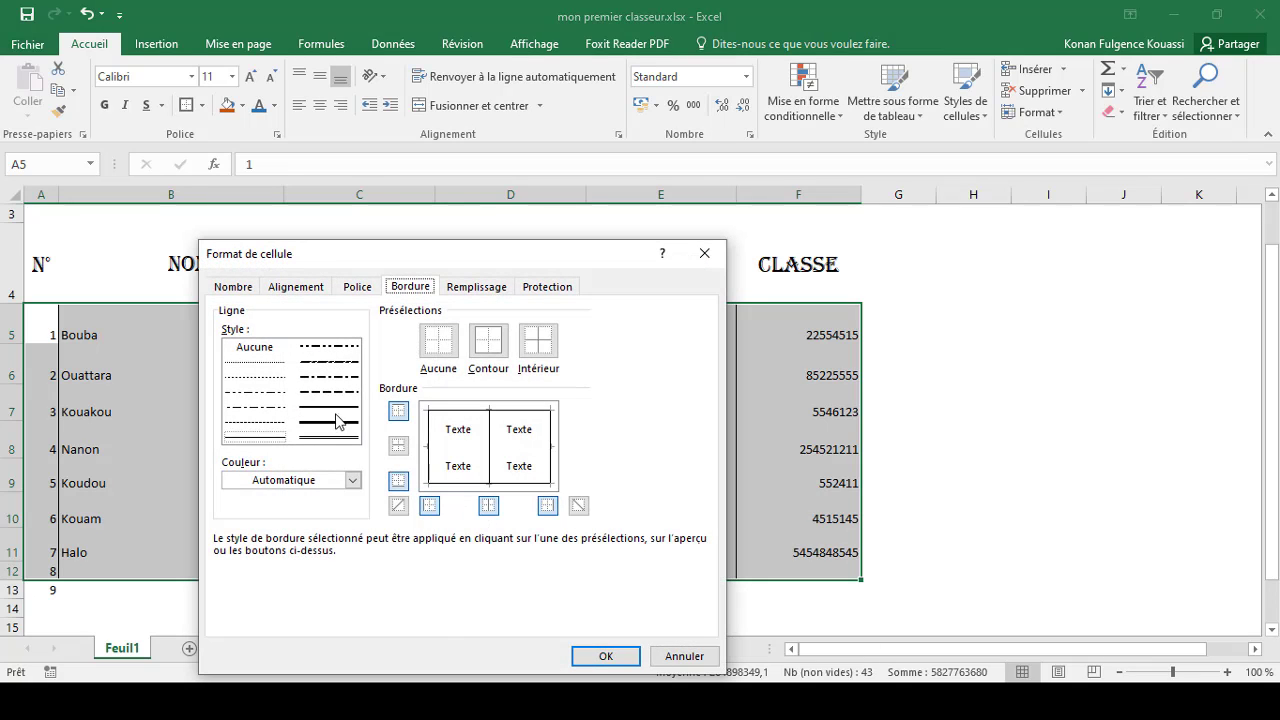
pyautogui.click(321, 395)
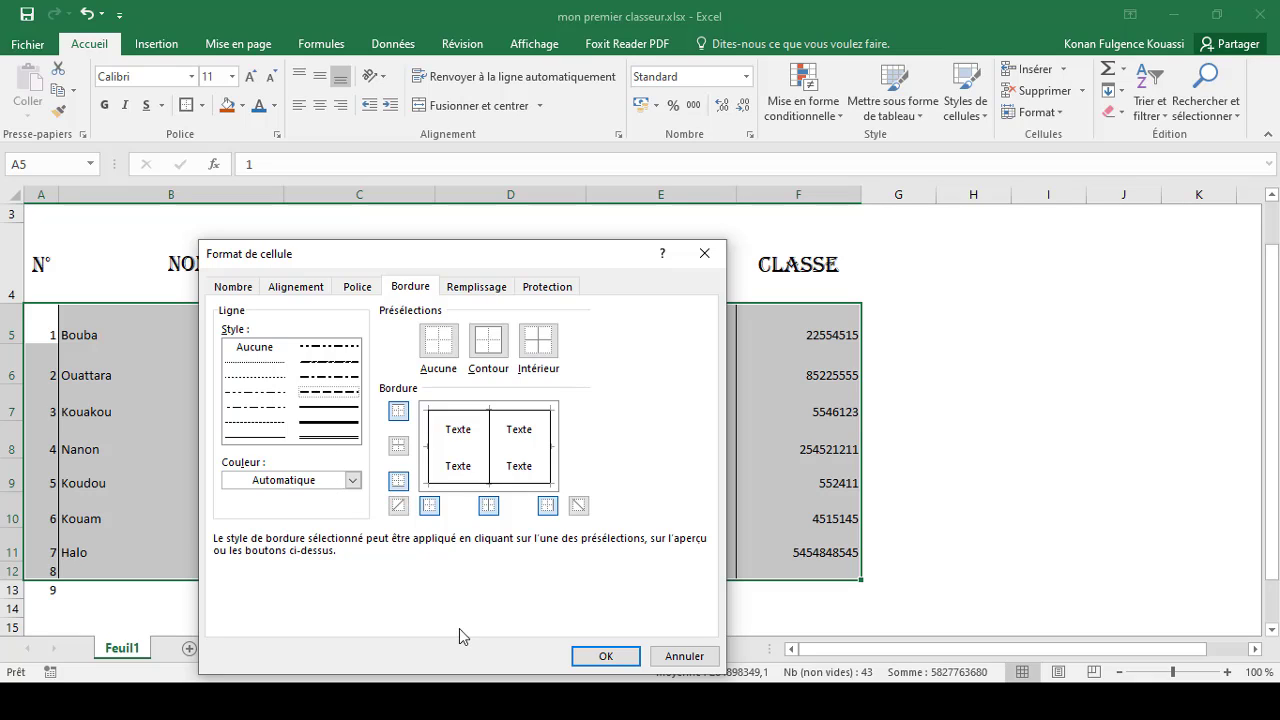
pyautogui.click(352, 480)
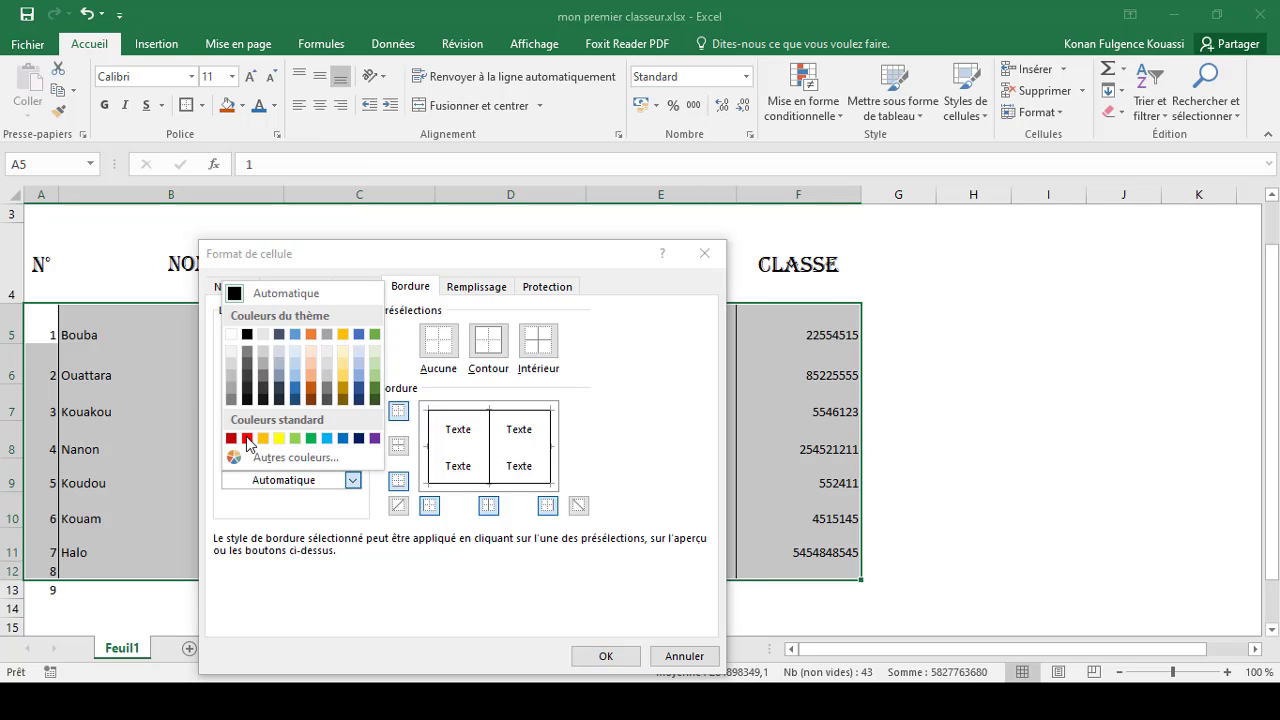
pyautogui.click(340, 522)
pyautogui.click(353, 482)
pyautogui.click(328, 395)
pyautogui.click(353, 480)
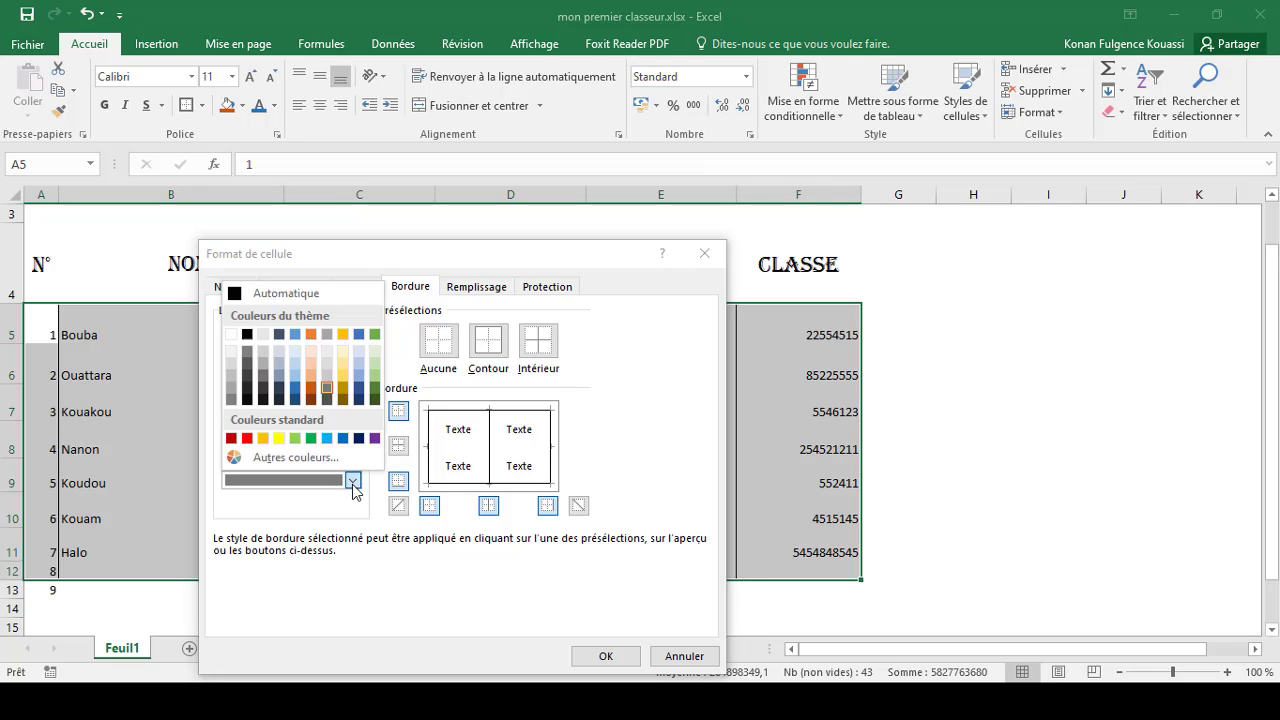
pyautogui.click(248, 440)
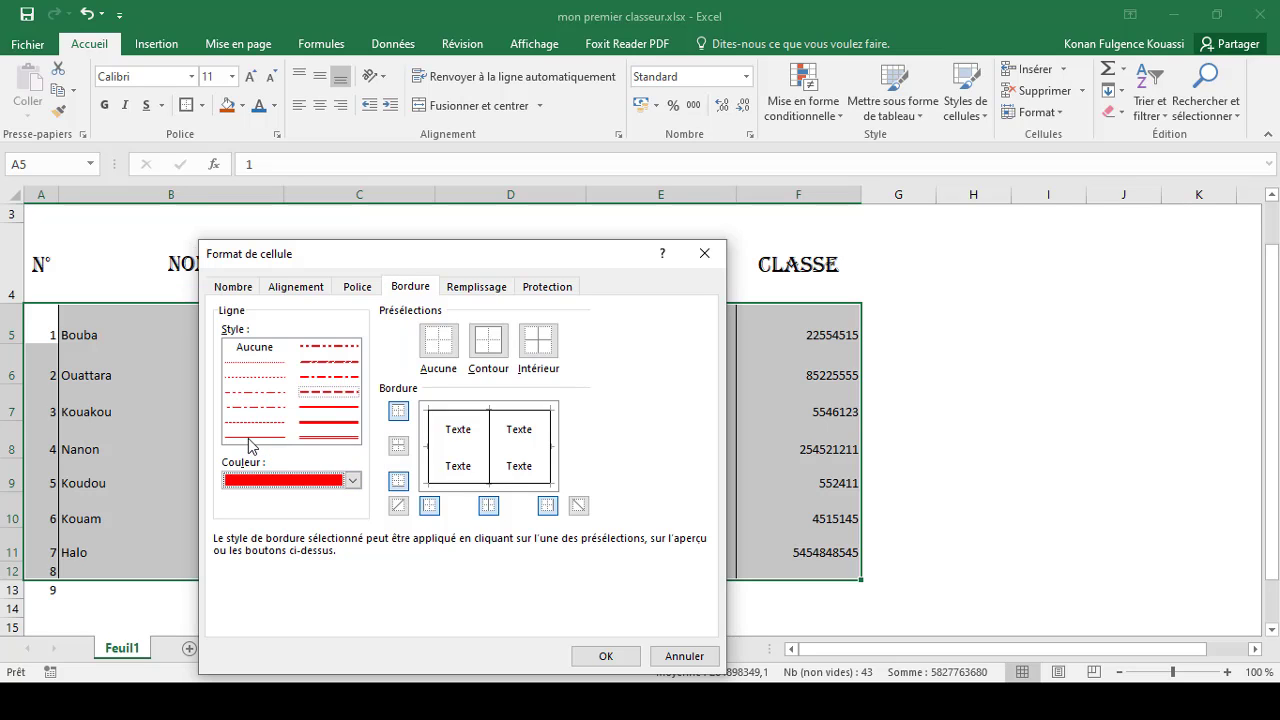
pyautogui.click(313, 392)
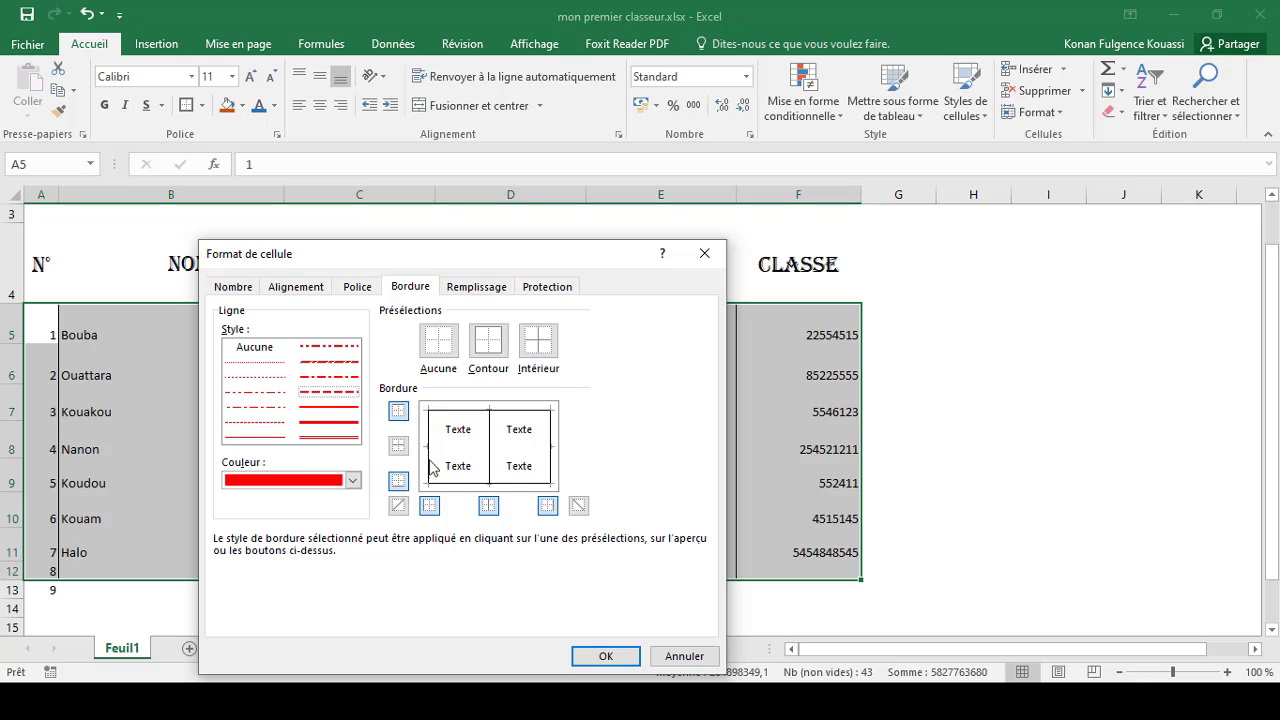
pyautogui.click(431, 507)
pyautogui.click(488, 508)
pyautogui.click(548, 508)
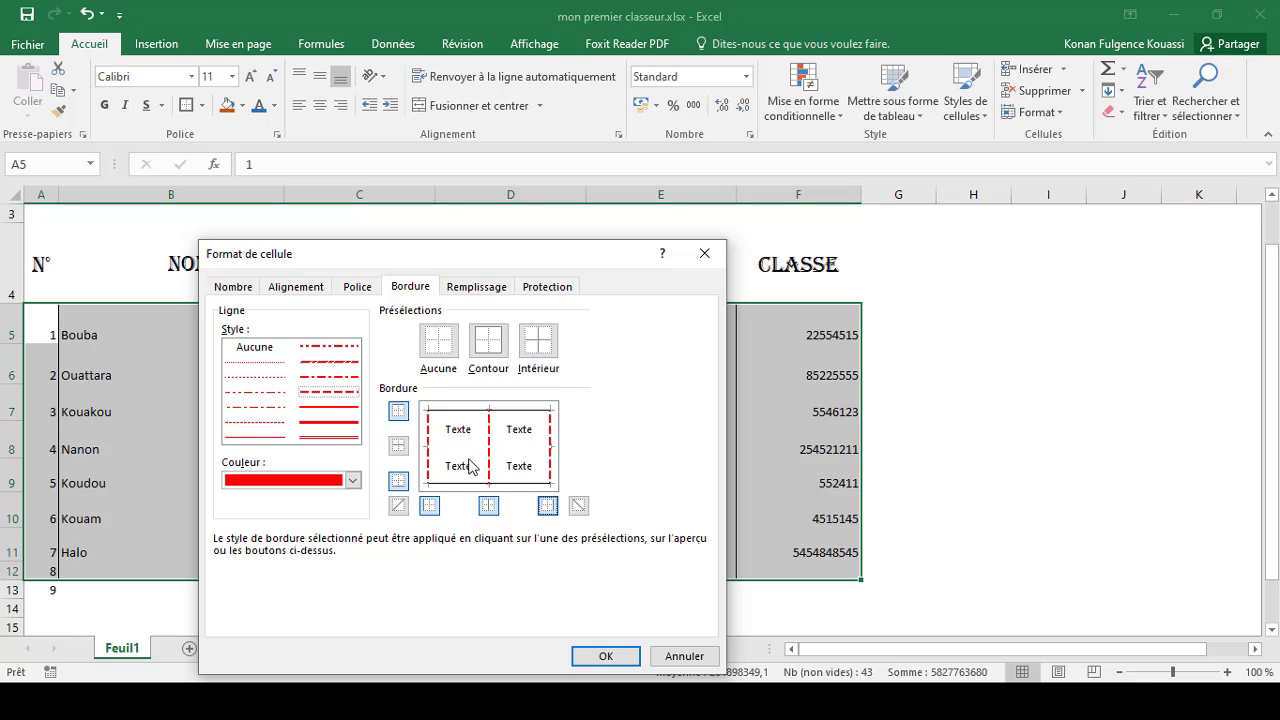
pyautogui.click(398, 411)
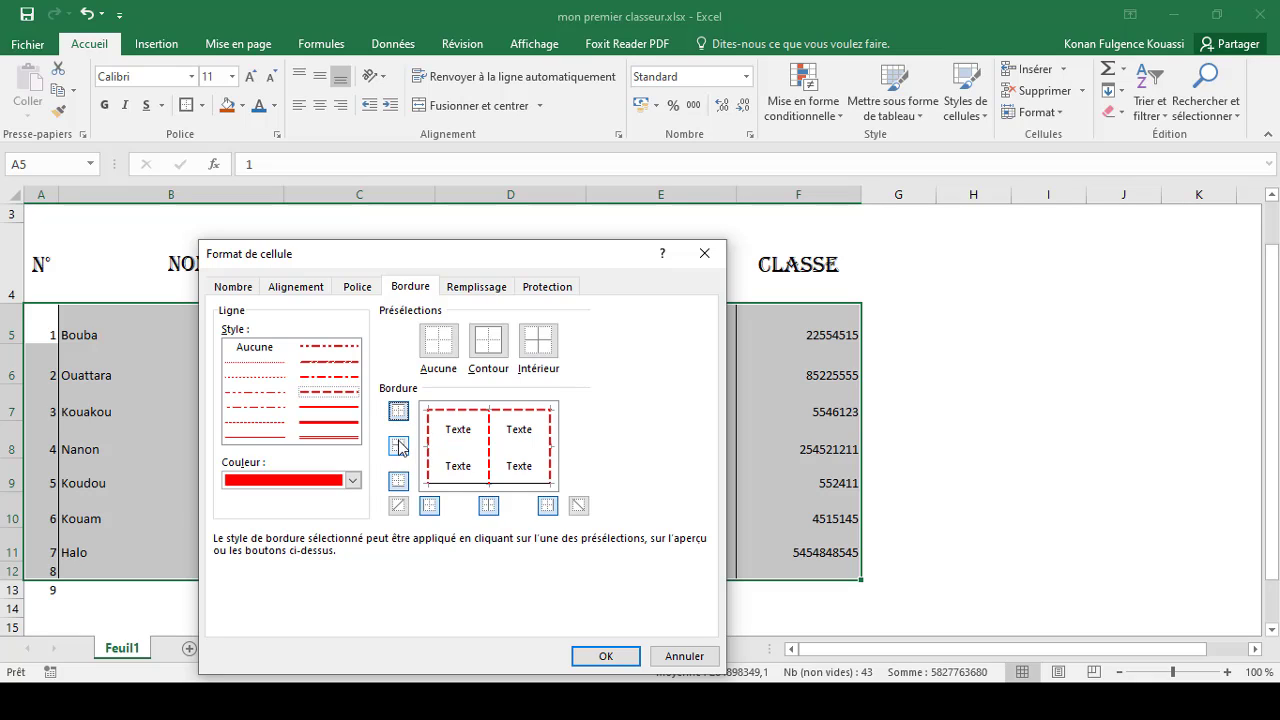
pyautogui.click(398, 482)
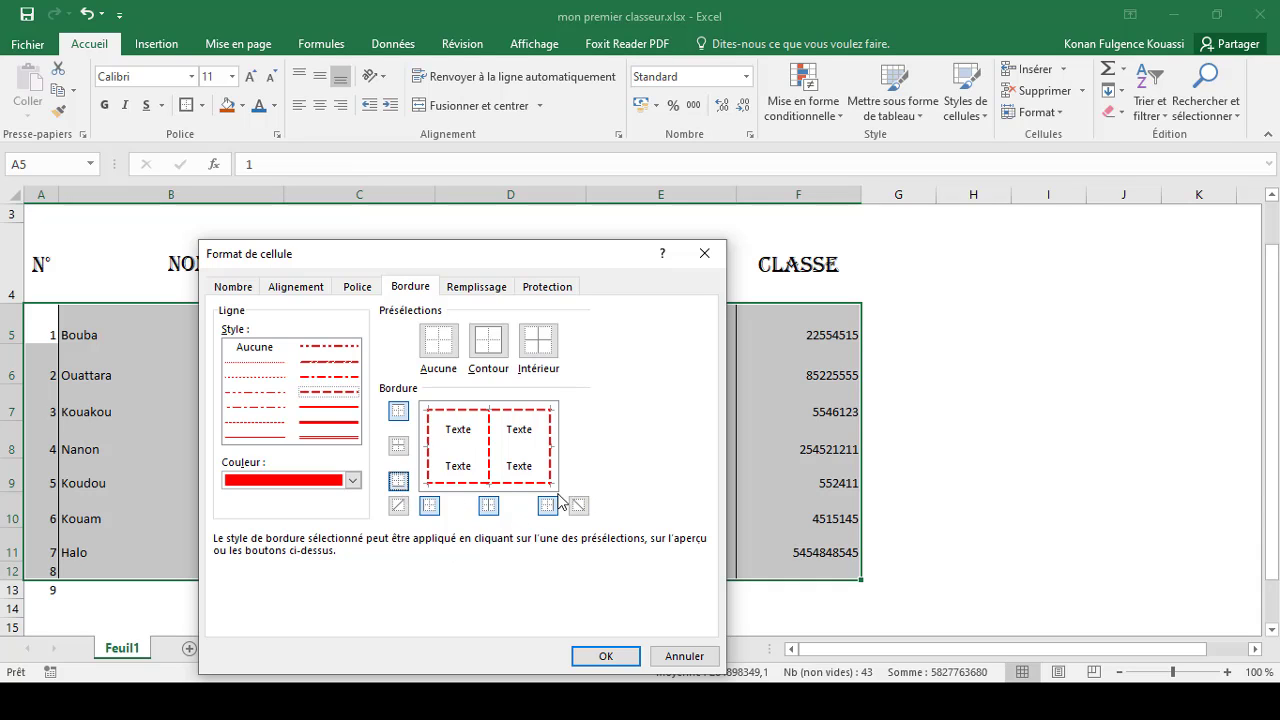
pyautogui.click(608, 659)
pyautogui.click(896, 376)
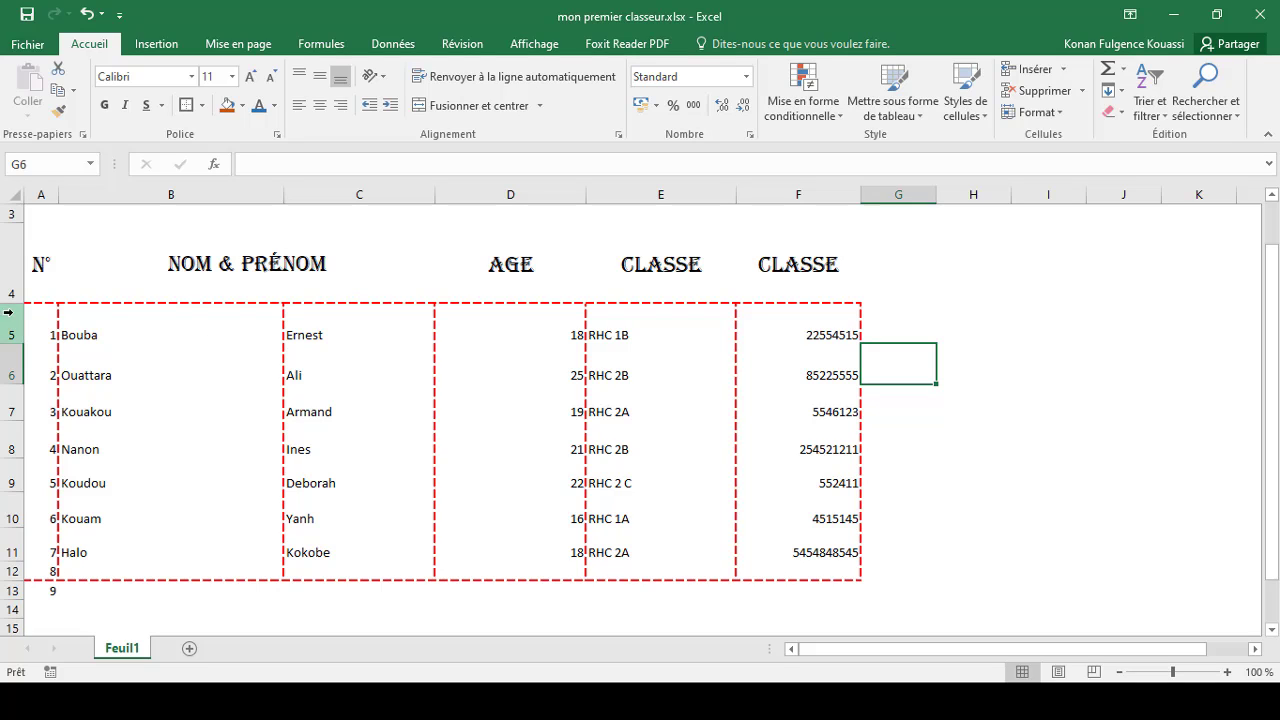
# Step: Add red dashed inside horizontal borders to the range A5:F12 through Format Cells
pyautogui.moveTo(37, 311); pyautogui.dragTo(815, 570)
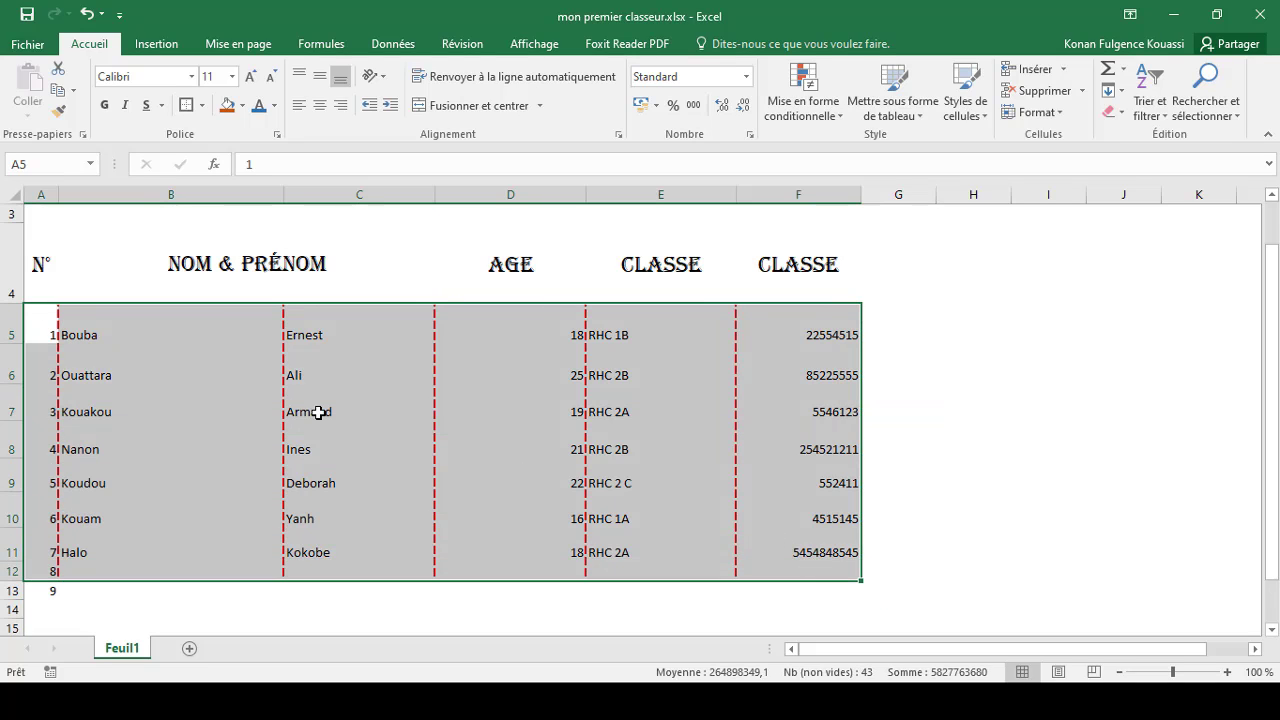
pyautogui.rightClick(100, 315)
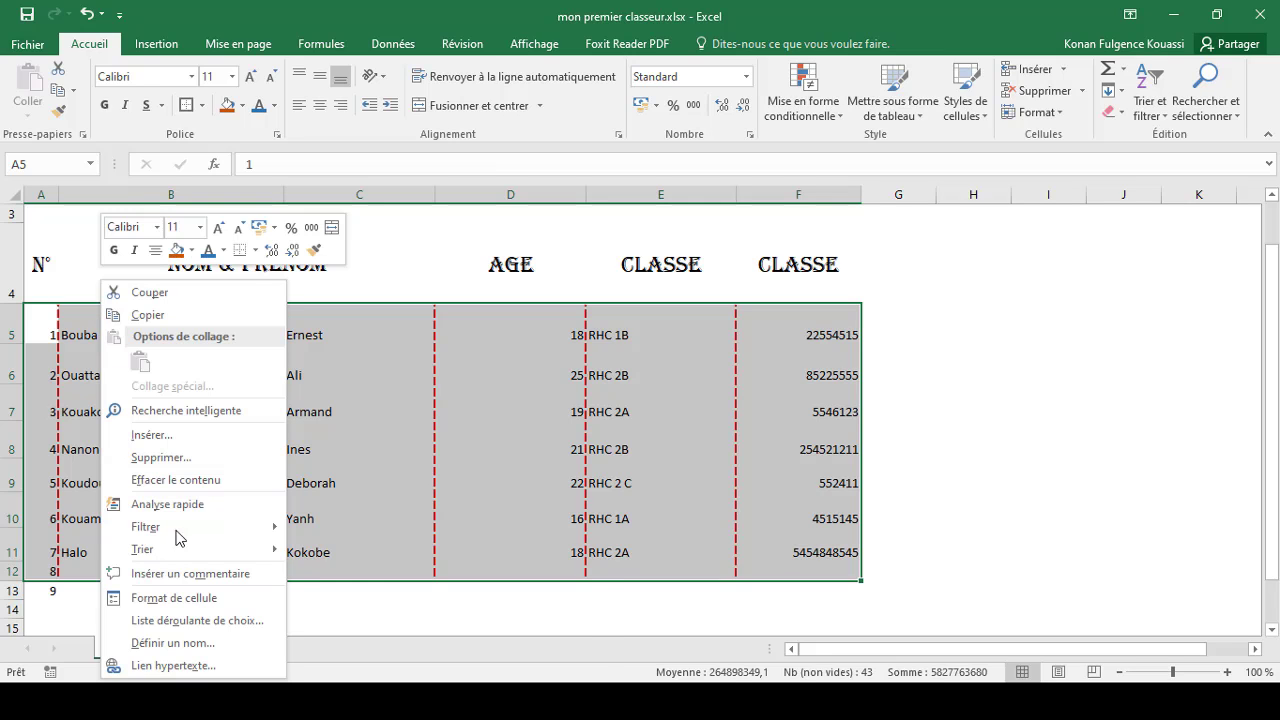
pyautogui.click(173, 603)
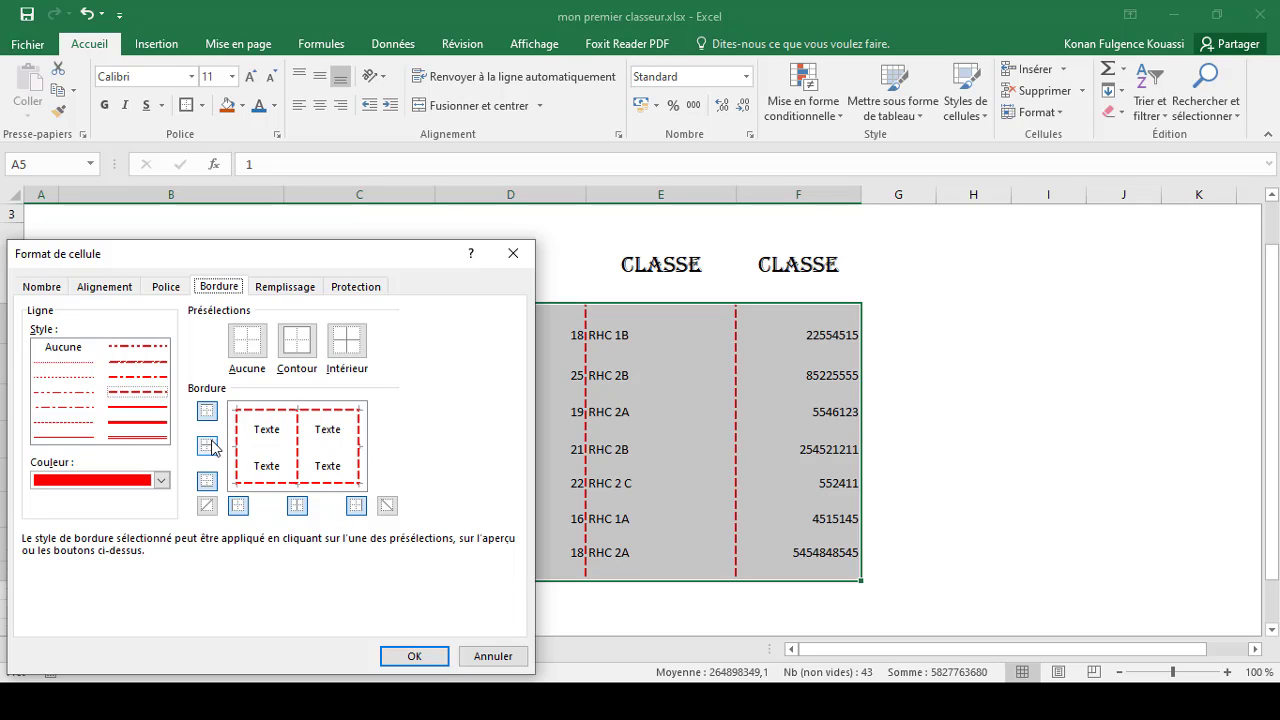
pyautogui.click(208, 451)
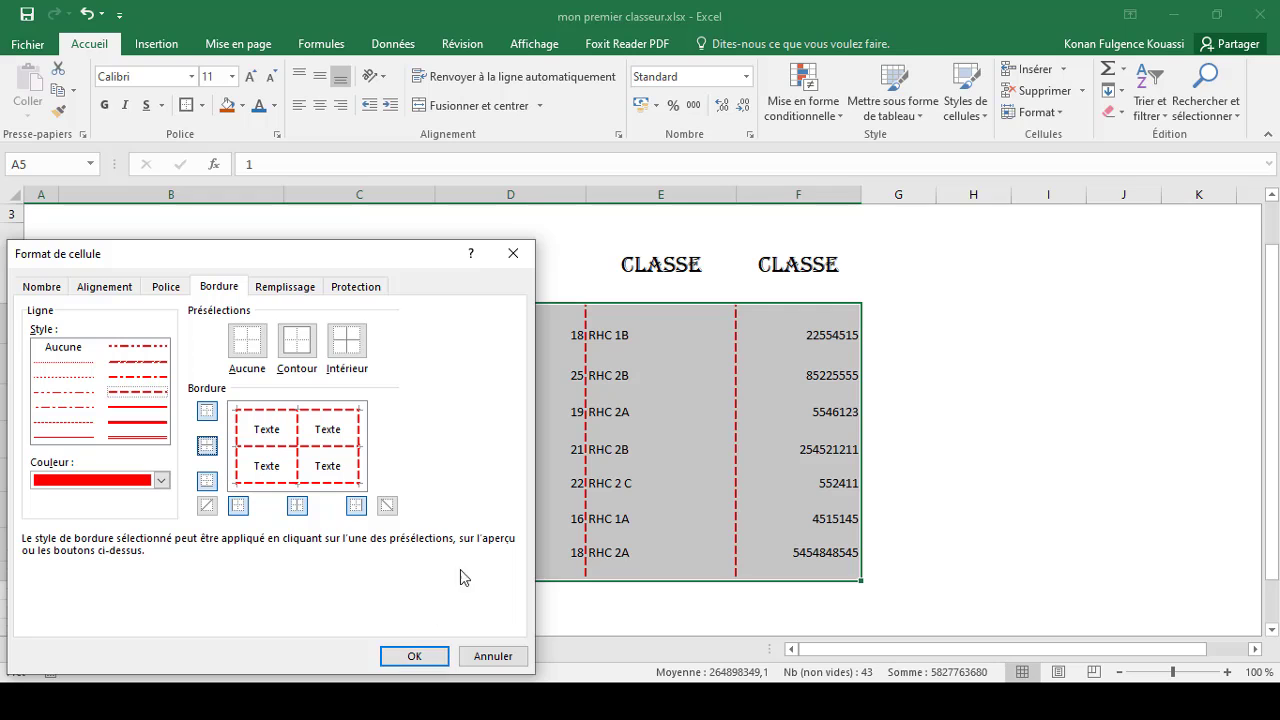
pyautogui.click(414, 656)
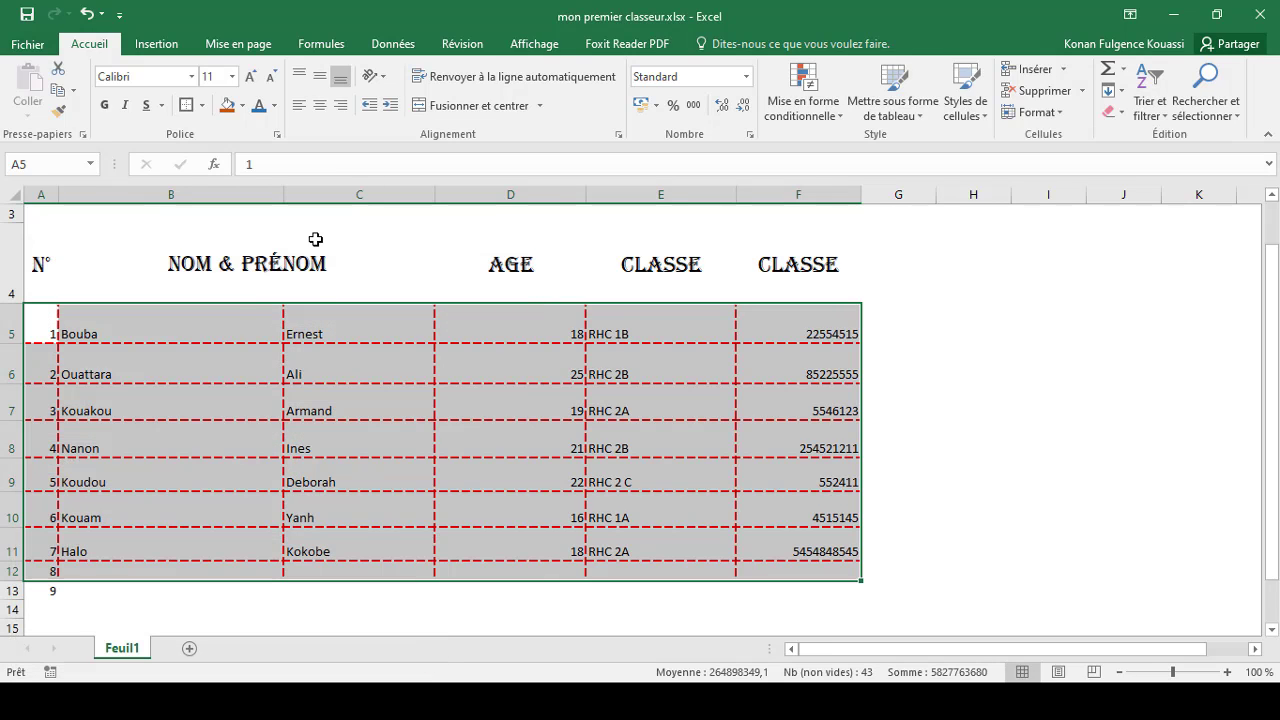
pyautogui.click(218, 333)
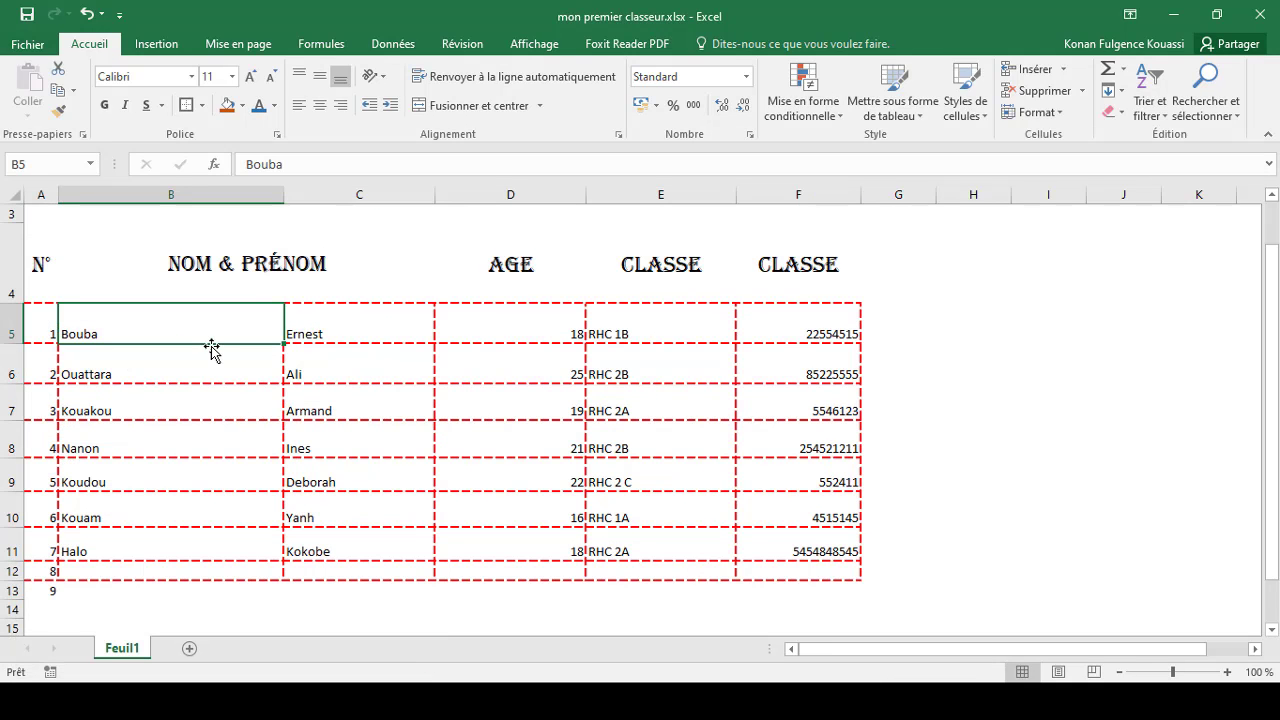
# Step: Add a red dashed diagonal border running down across cell A5
pyautogui.click(40, 309)
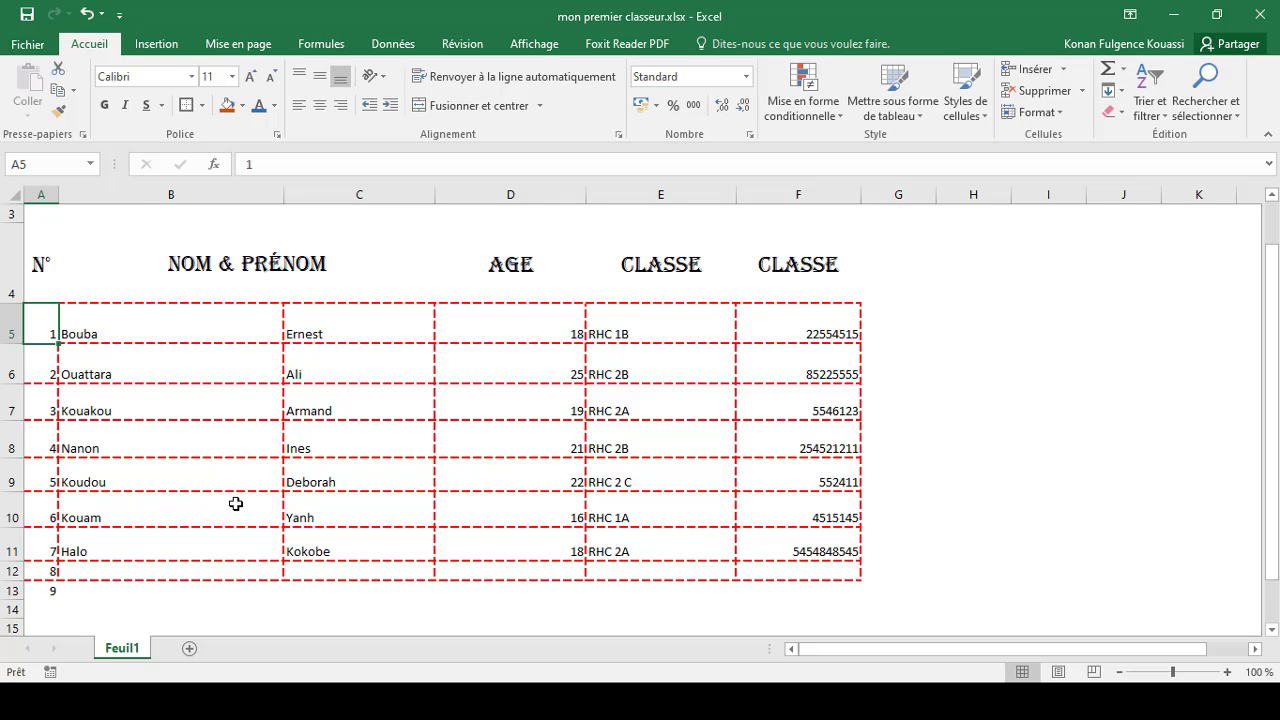
pyautogui.rightClick(47, 326)
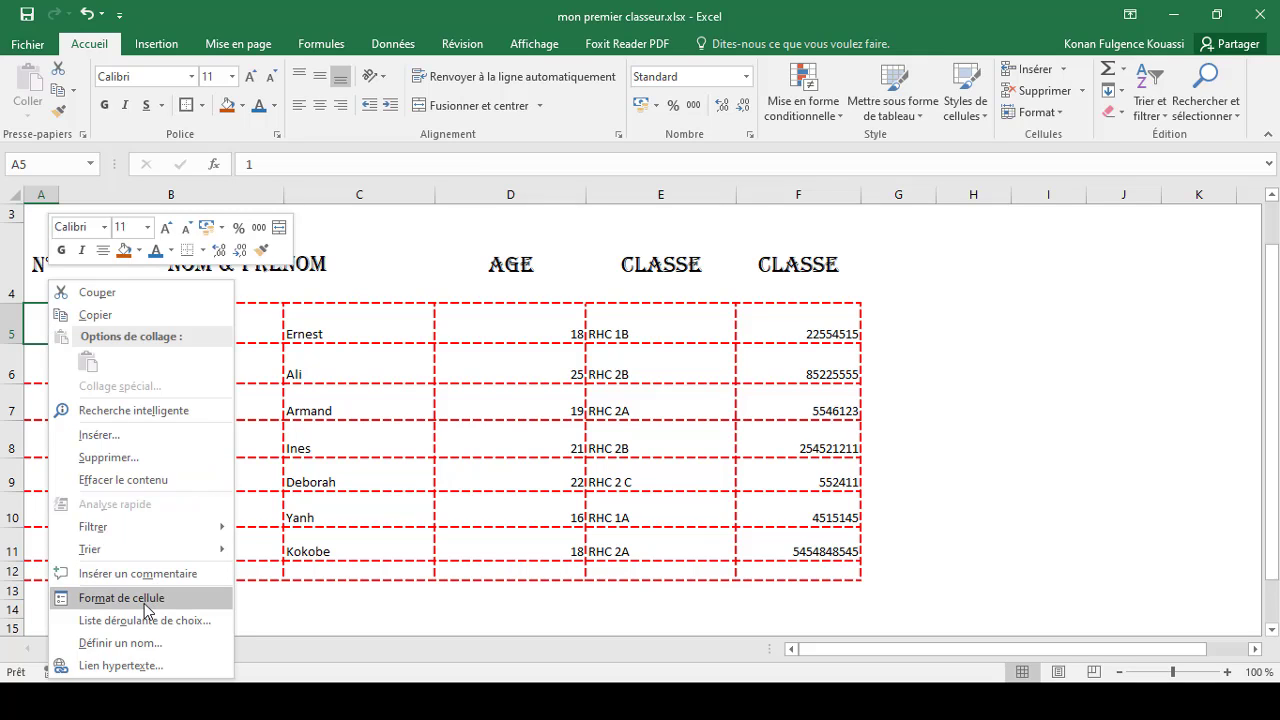
pyautogui.click(146, 598)
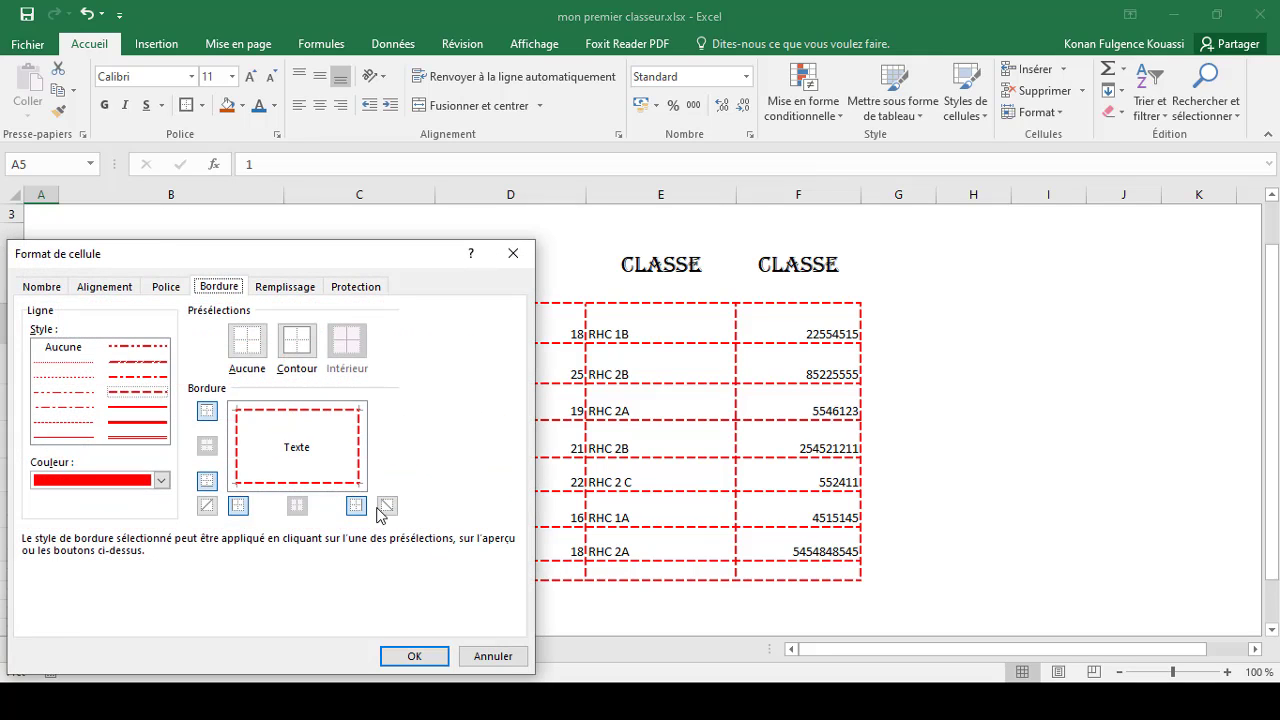
pyautogui.click(388, 507)
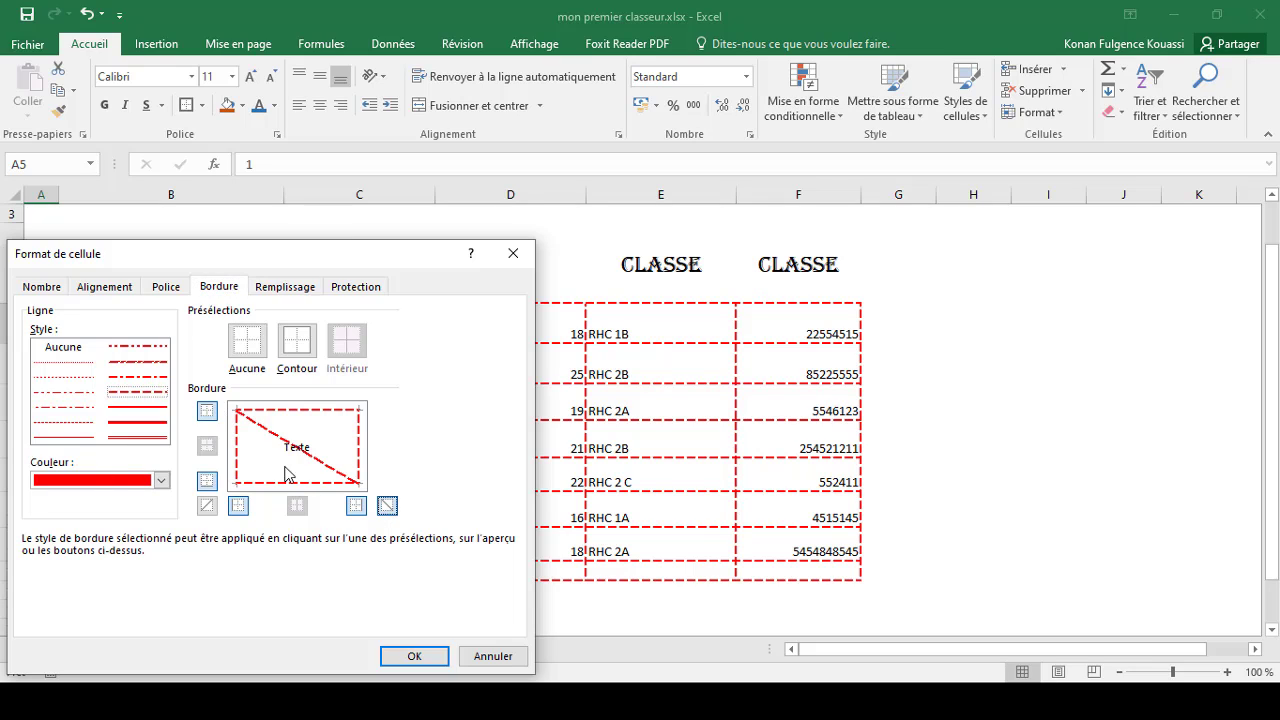
pyautogui.click(412, 656)
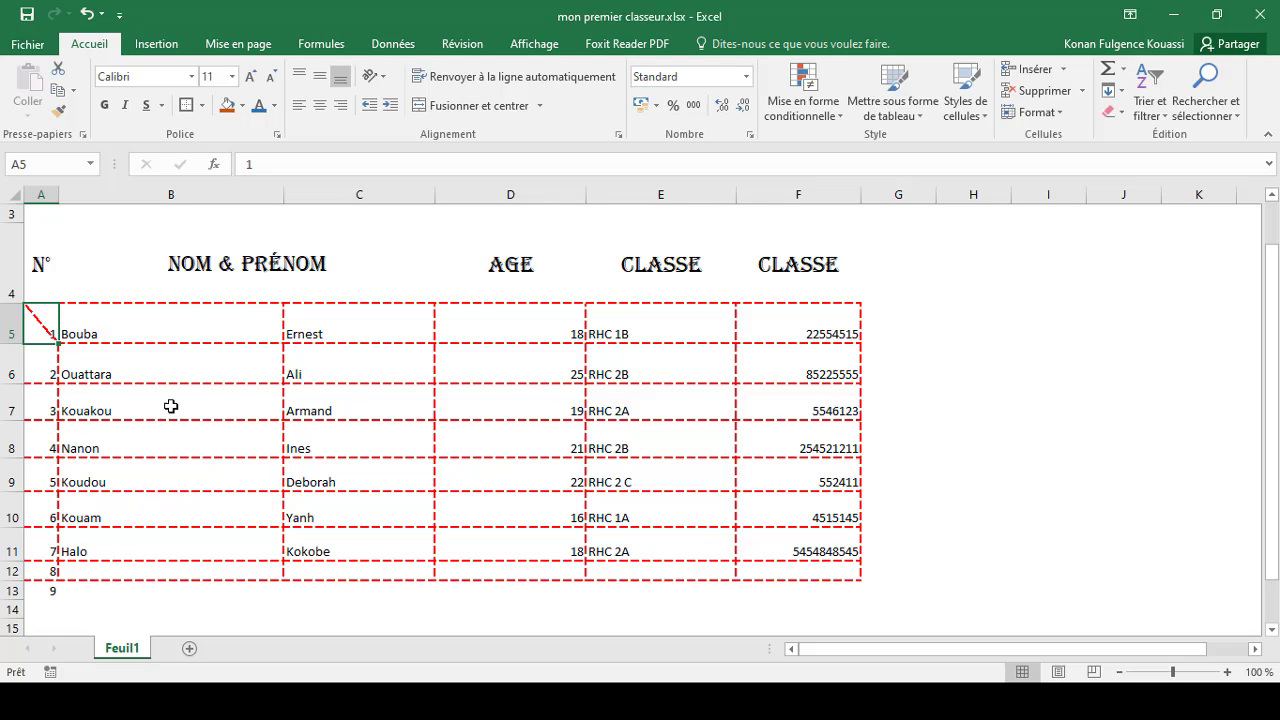
# Step: Fill the range A5:F12 with a dark gold background colour through Format Cells
pyautogui.moveTo(33, 315); pyautogui.dragTo(818, 573)
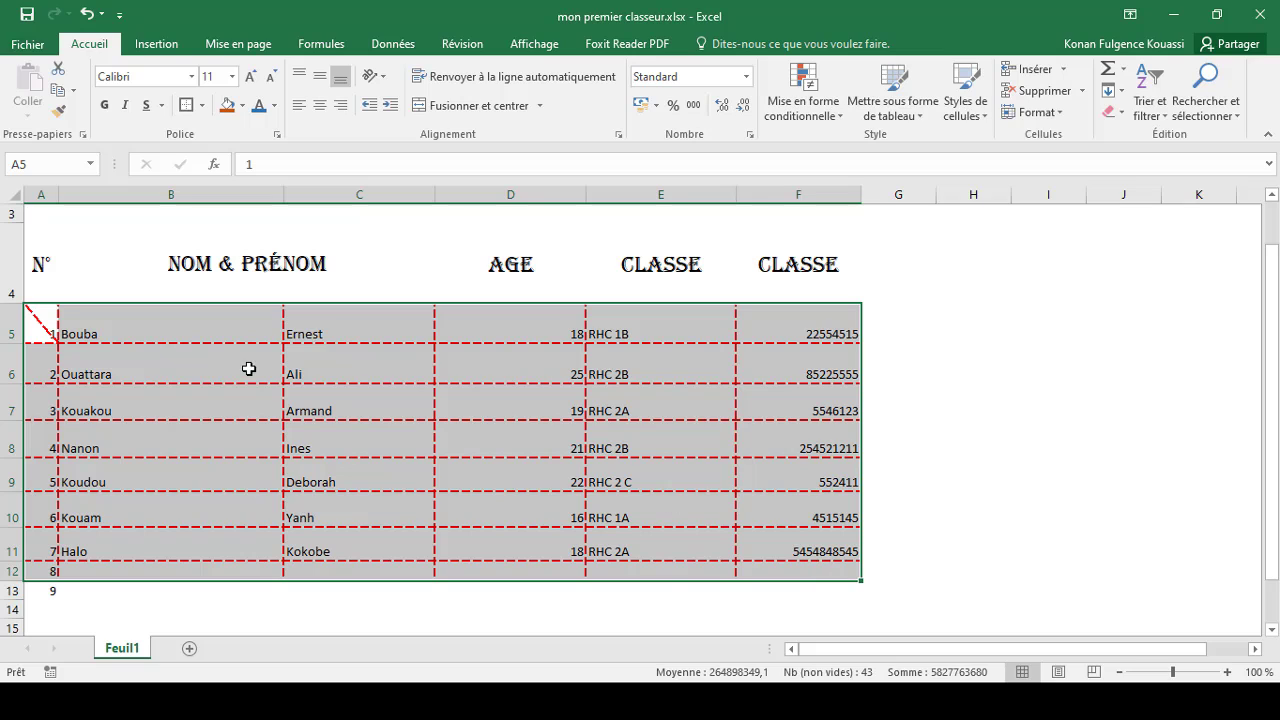
pyautogui.rightClick(172, 327)
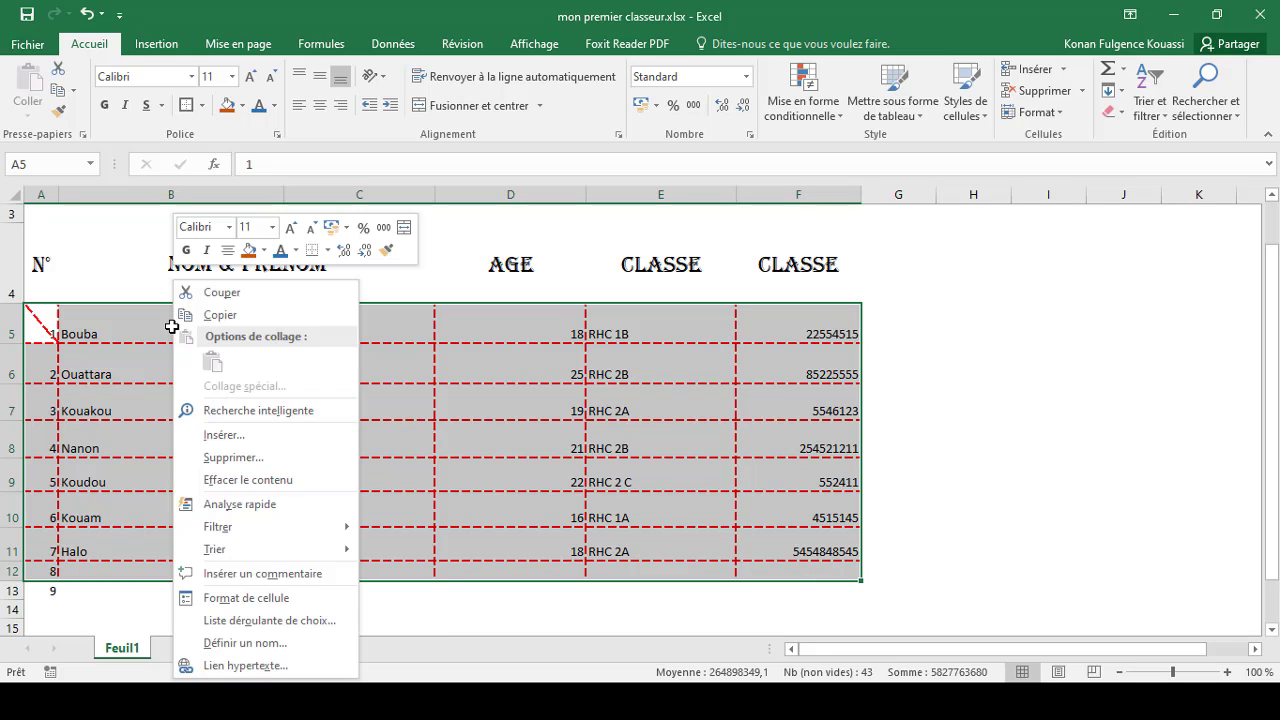
pyautogui.click(245, 598)
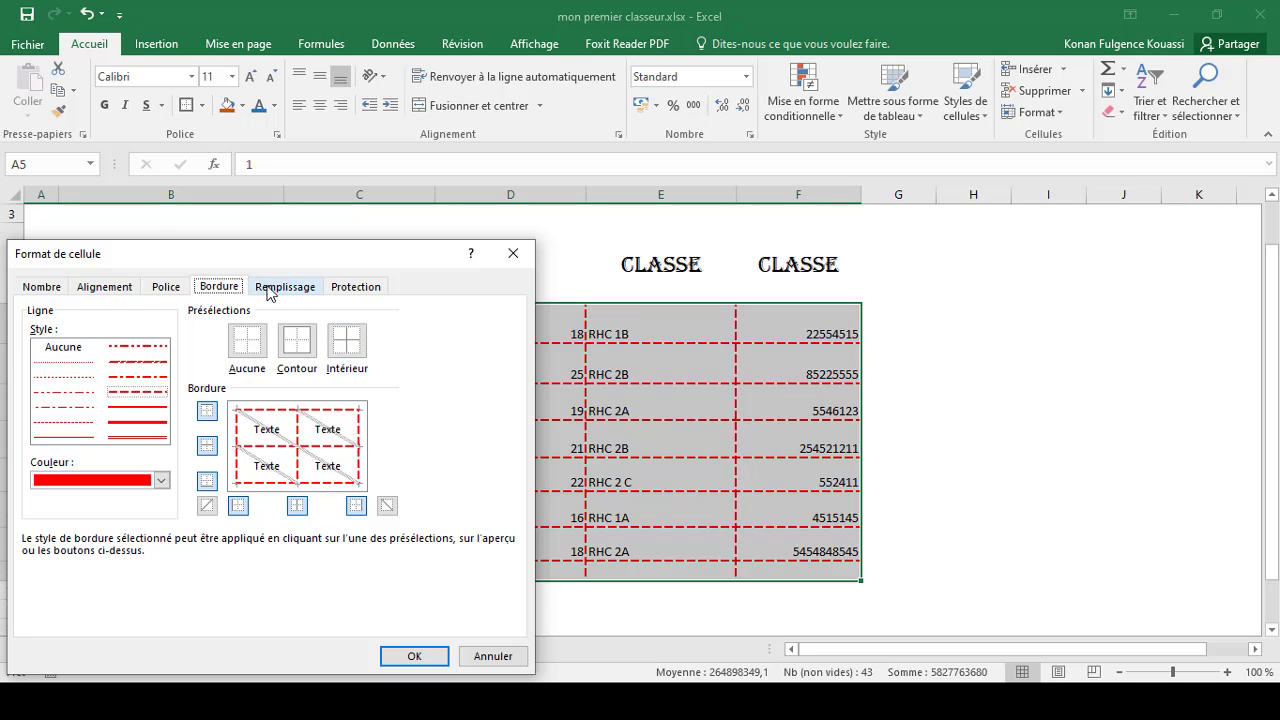
pyautogui.click(268, 288)
pyautogui.click(158, 428)
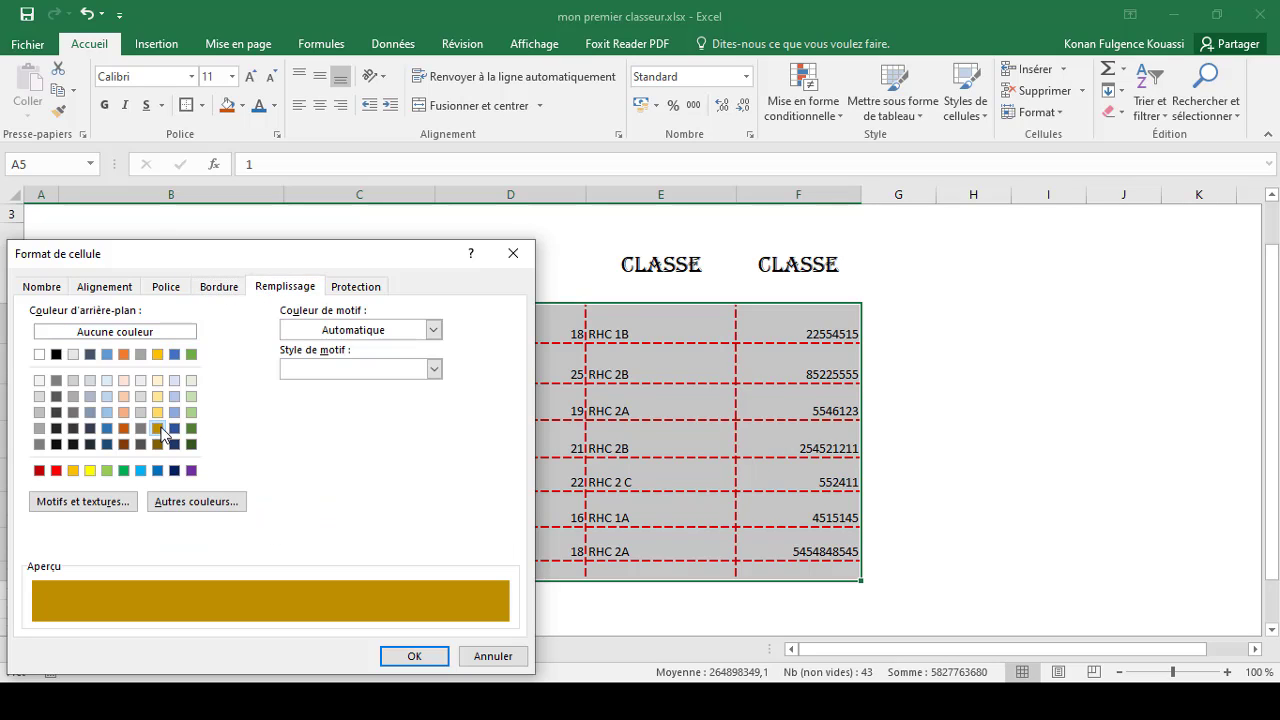
pyautogui.click(414, 655)
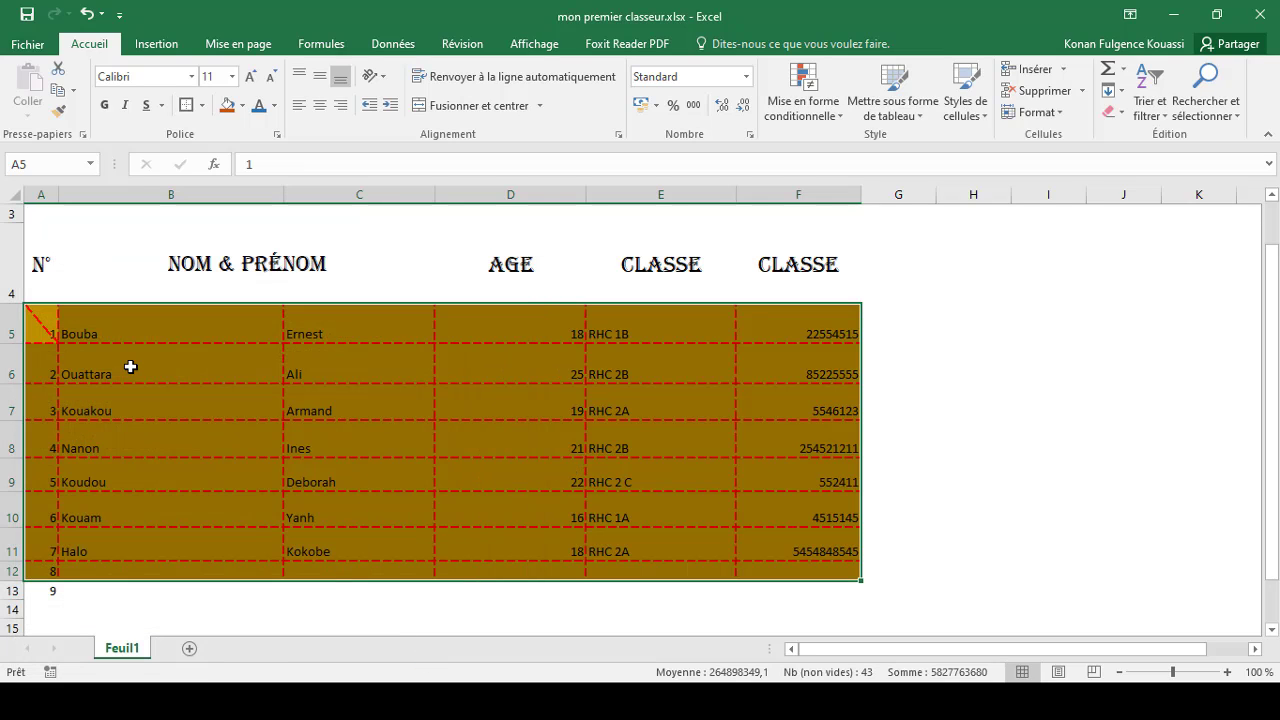
# Step: Change the range's fill colour to a dark blue-grey theme colour
pyautogui.click(241, 105)
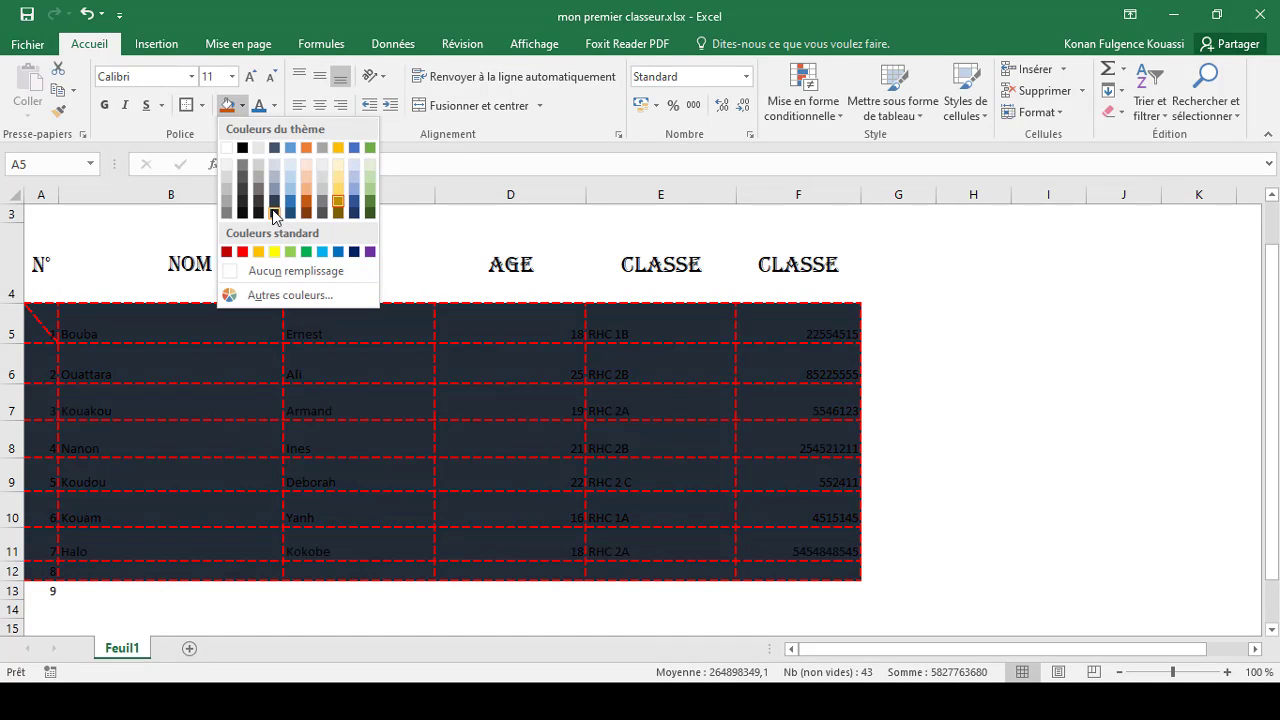
pyautogui.click(274, 213)
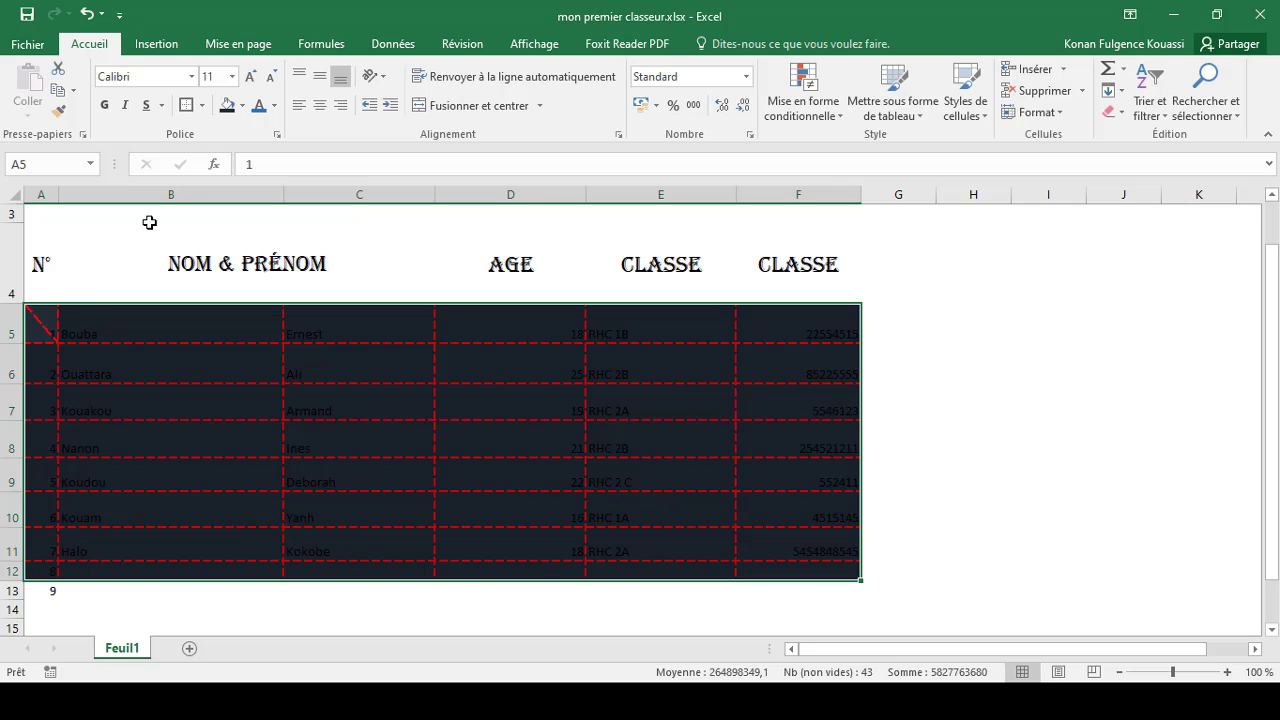
# Step: Set the font colour of the selected range to white
pyautogui.click(274, 105)
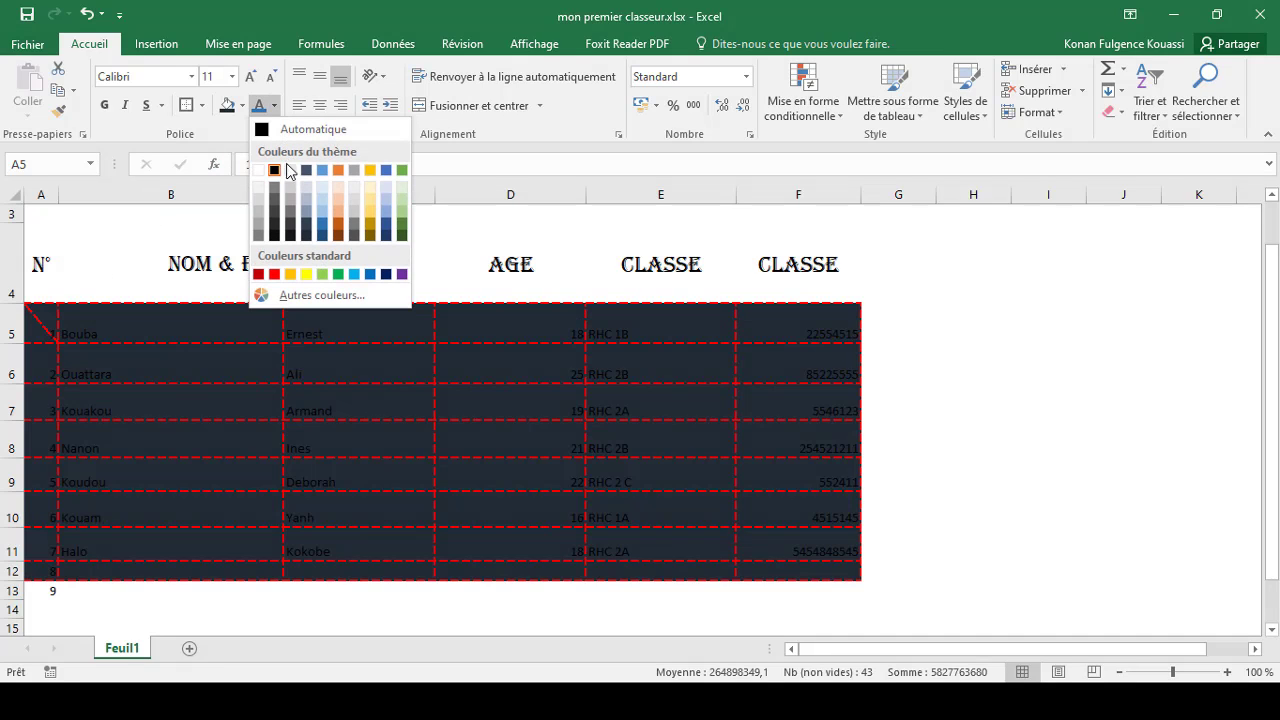
pyautogui.click(258, 172)
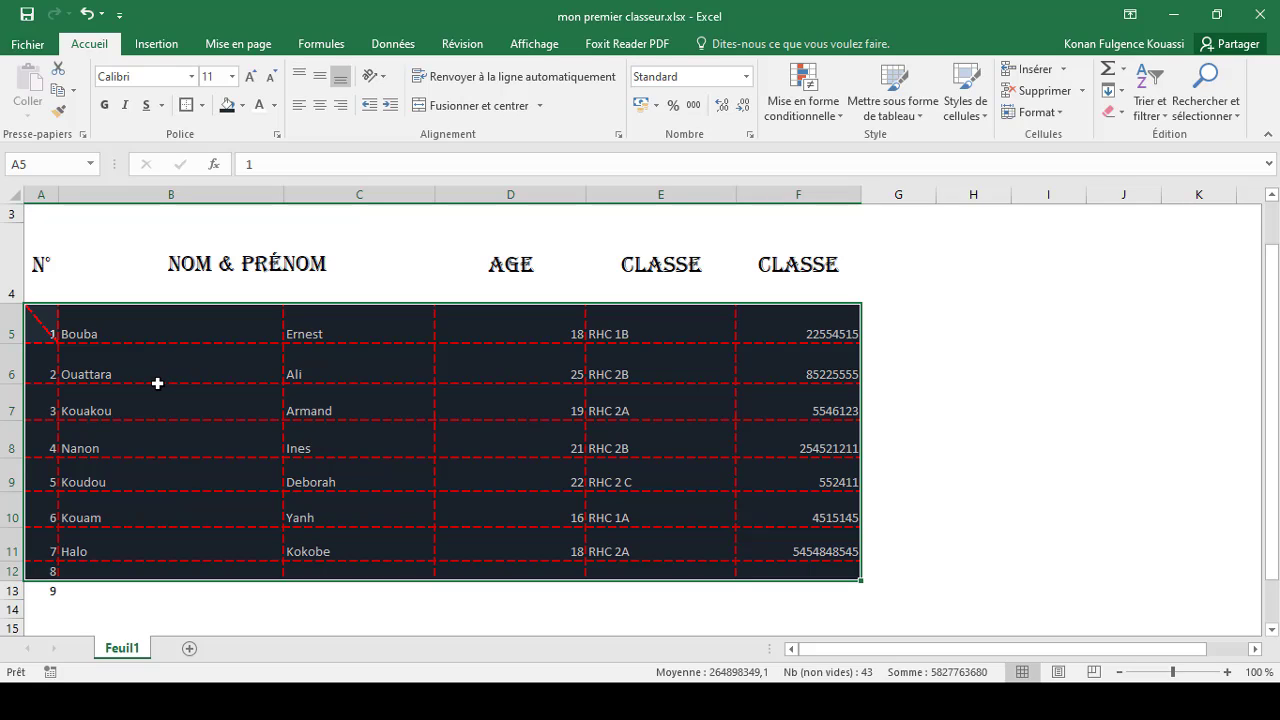
# Step: Reselect A5:F12 and change its fill colour to the green theme colour
pyautogui.click(110, 360)
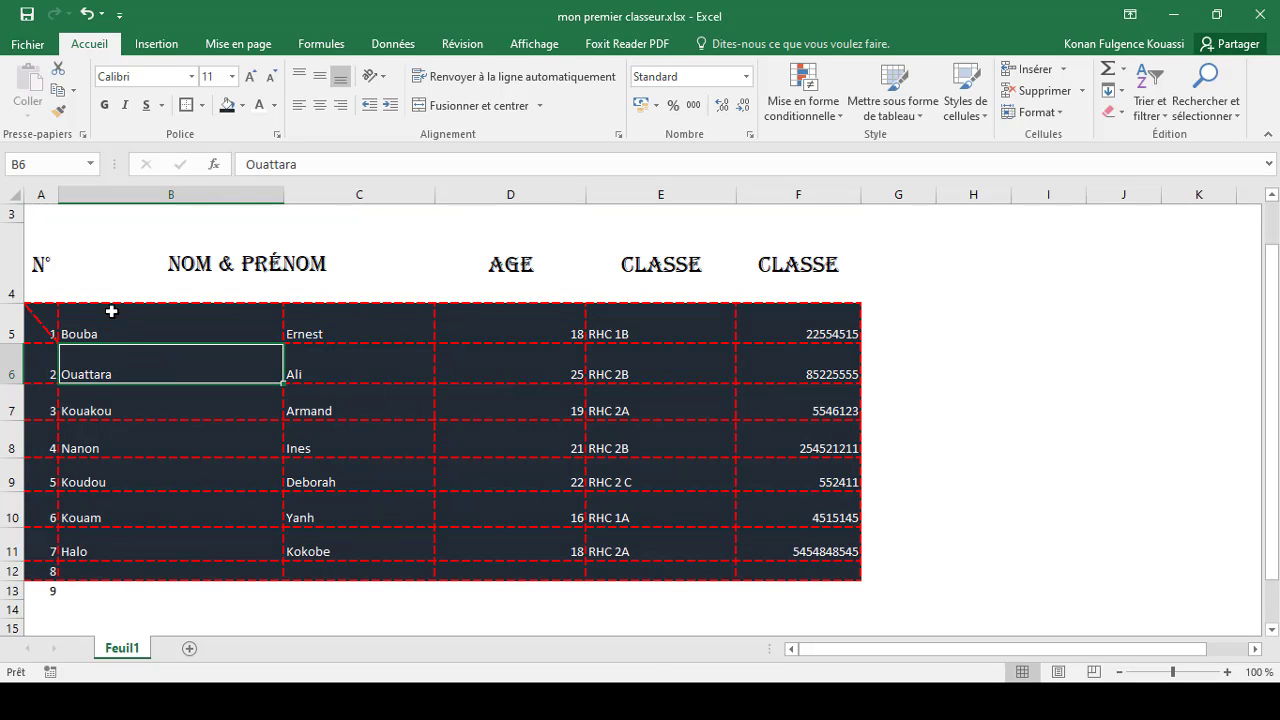
pyautogui.click(122, 336)
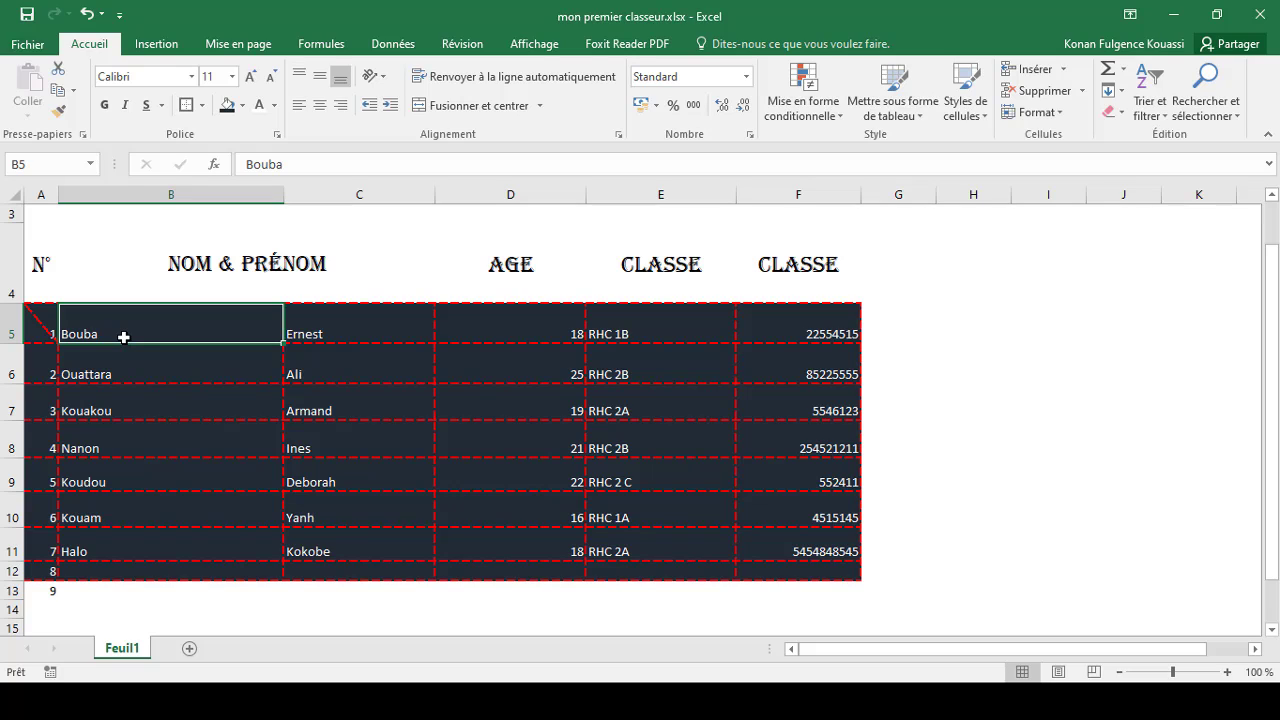
pyautogui.moveTo(31, 312); pyautogui.dragTo(812, 570)
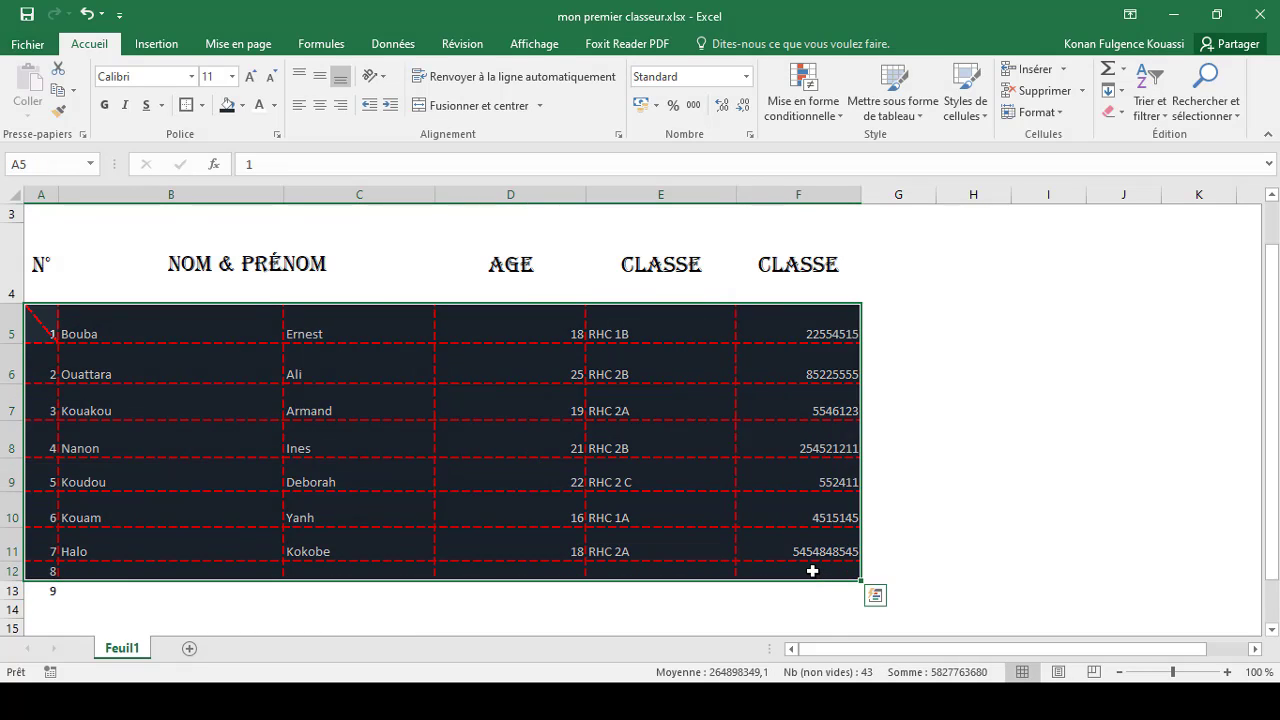
pyautogui.click(243, 105)
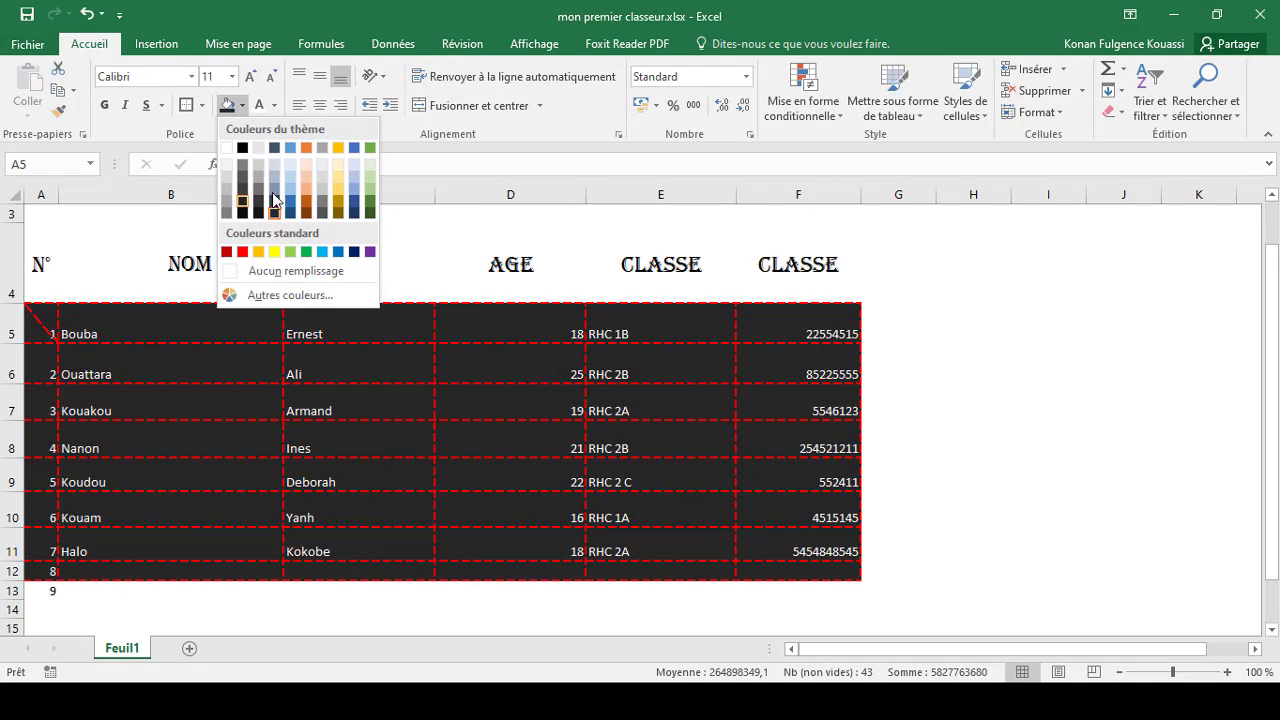
pyautogui.click(370, 201)
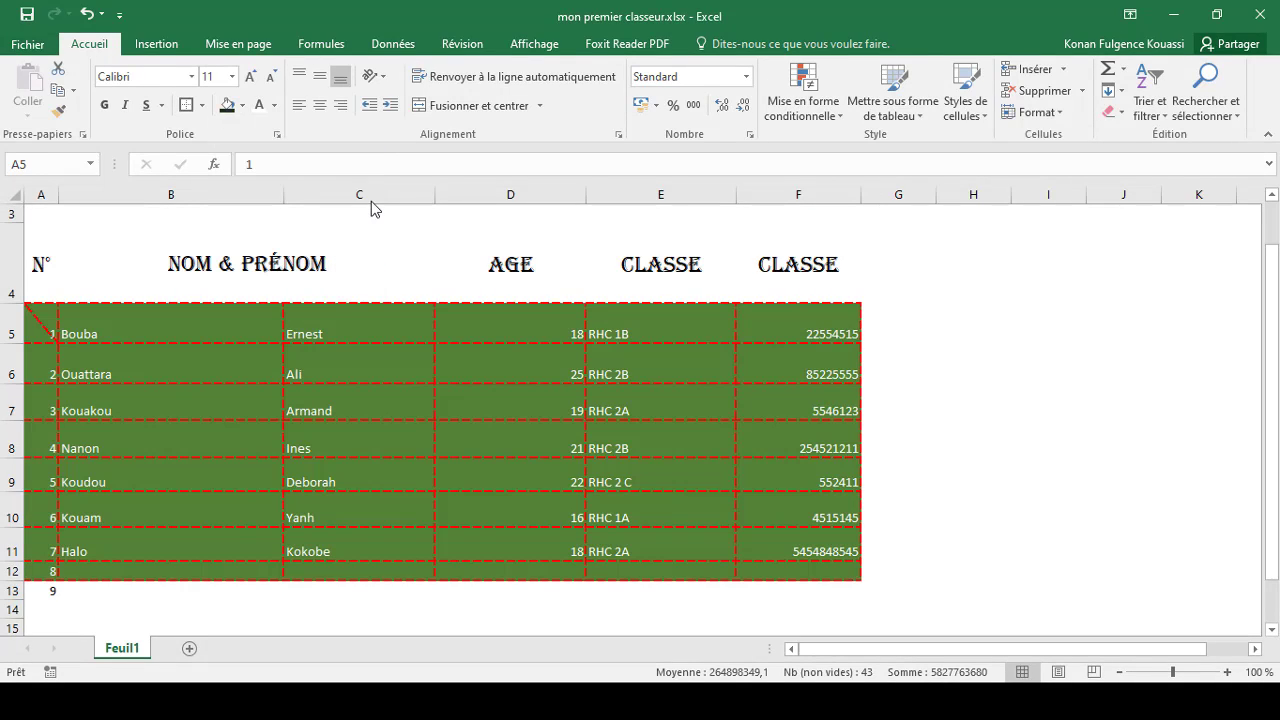
# Step: Apply a dense pattern style to the range's fill through Format Cells
pyautogui.rightClick(191, 317)
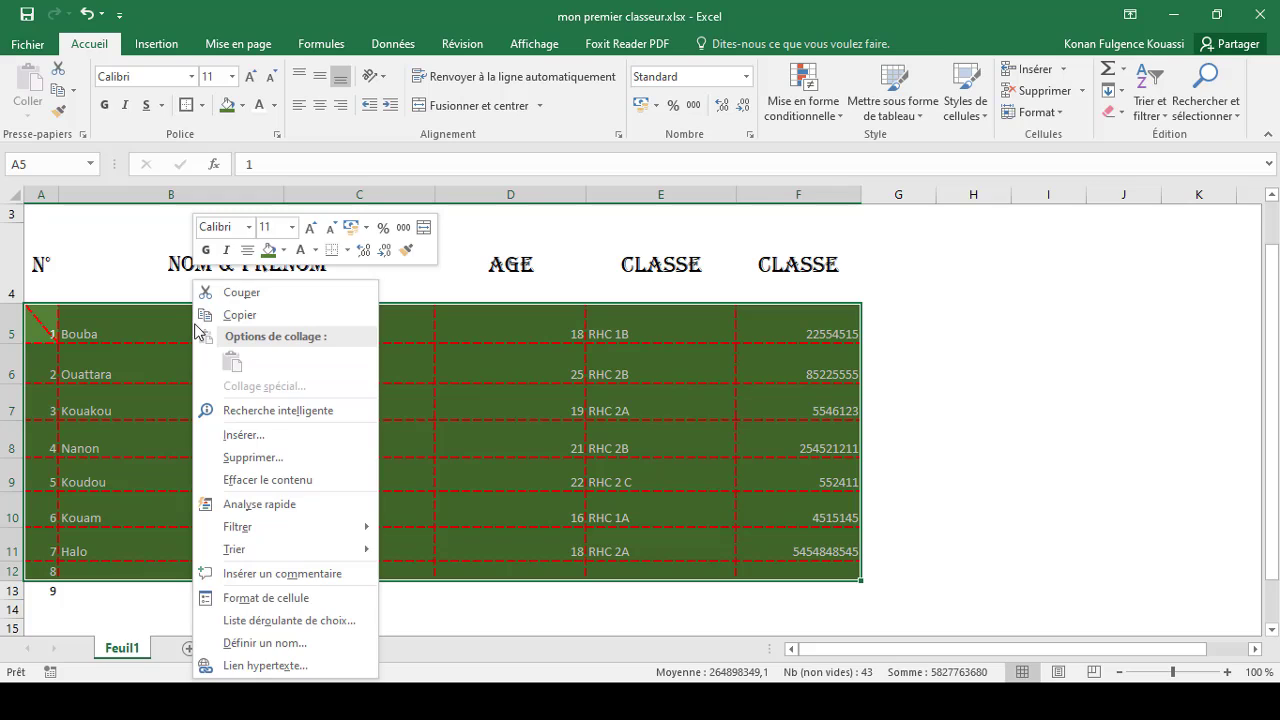
pyautogui.click(279, 601)
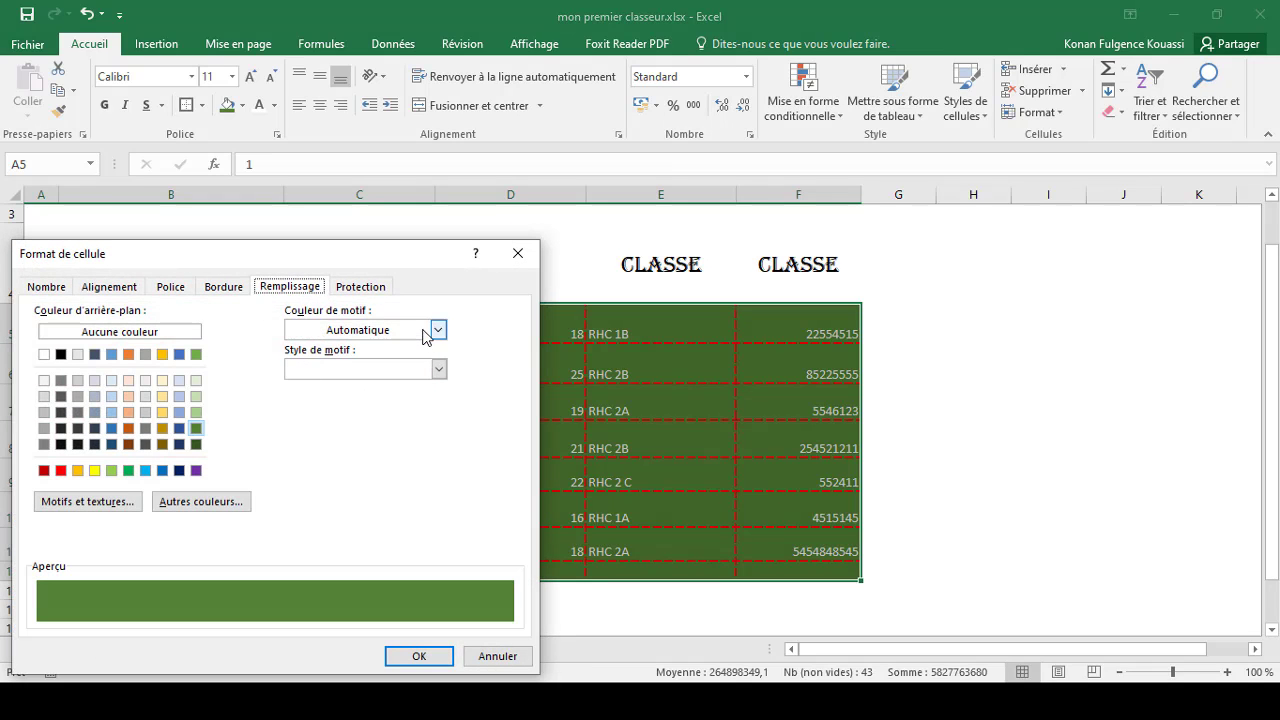
pyautogui.click(439, 369)
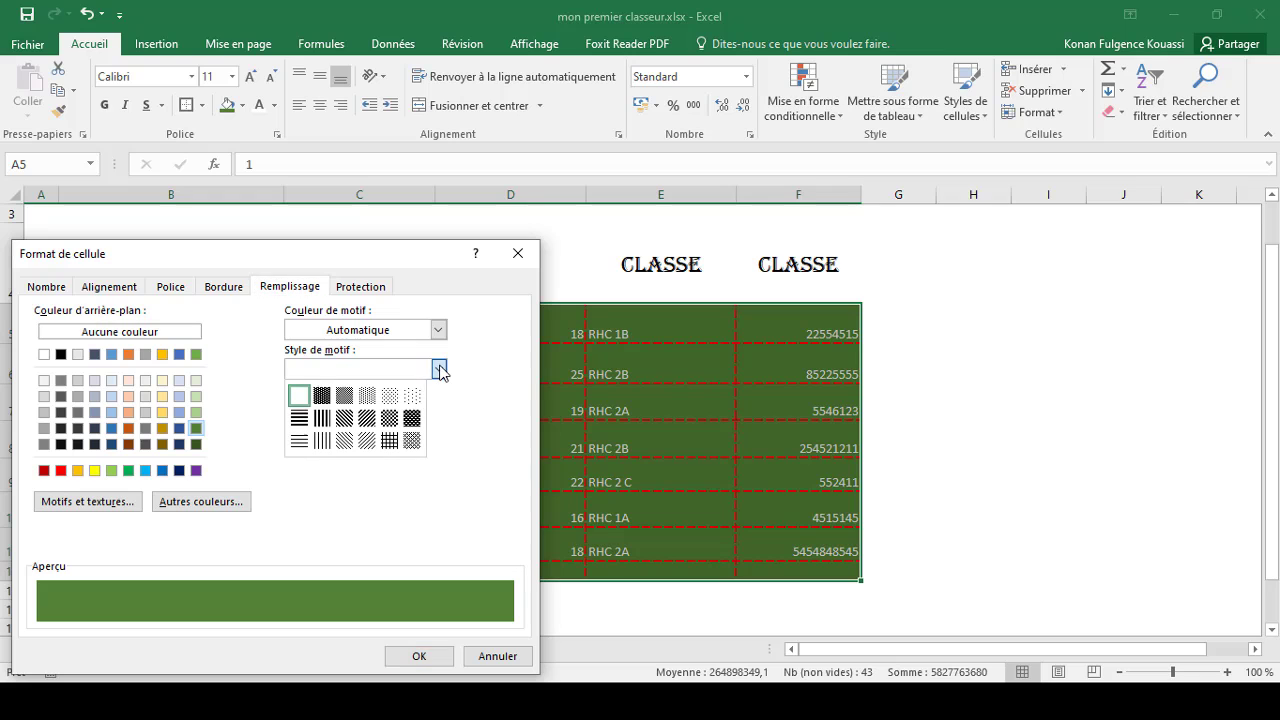
pyautogui.click(321, 395)
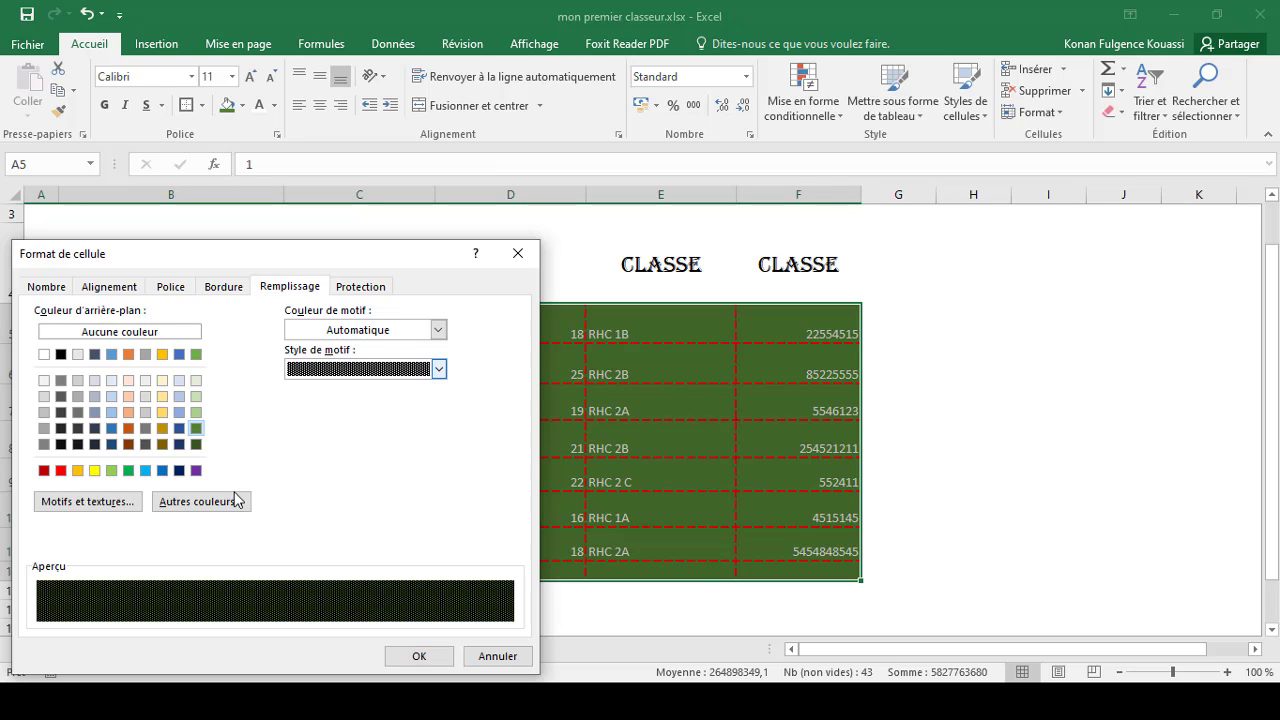
pyautogui.click(428, 657)
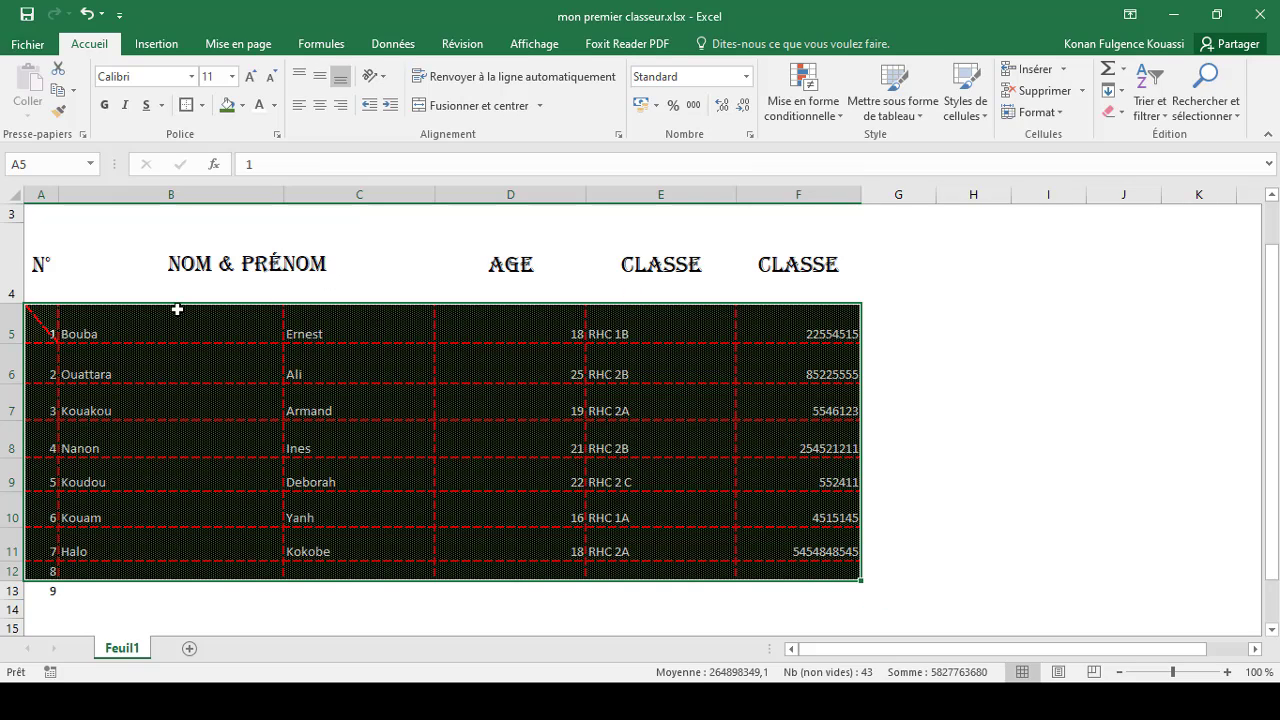
# Step: Format the range A4:F12 as a table with a light blue style, keeping the first row as headers
pyautogui.click(148, 400)
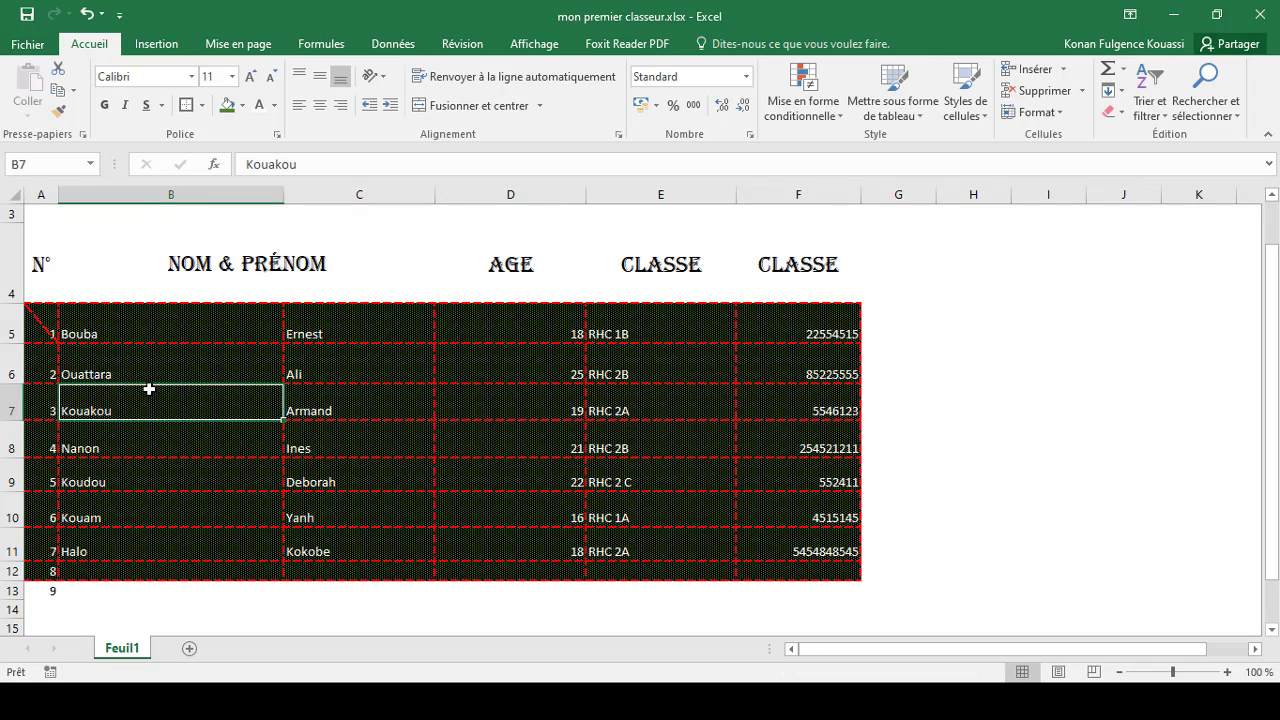
pyautogui.click(40, 264)
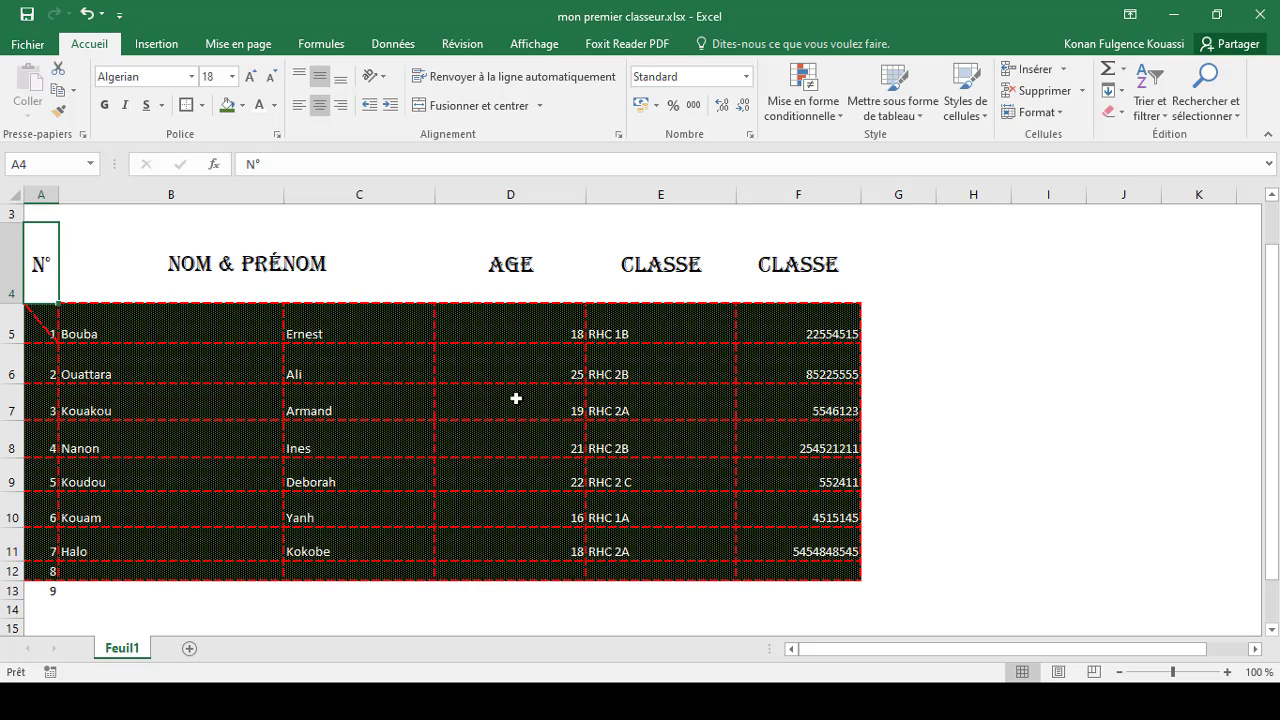
pyautogui.moveTo(1272, 462); pyautogui.dragTo(1272, 420)
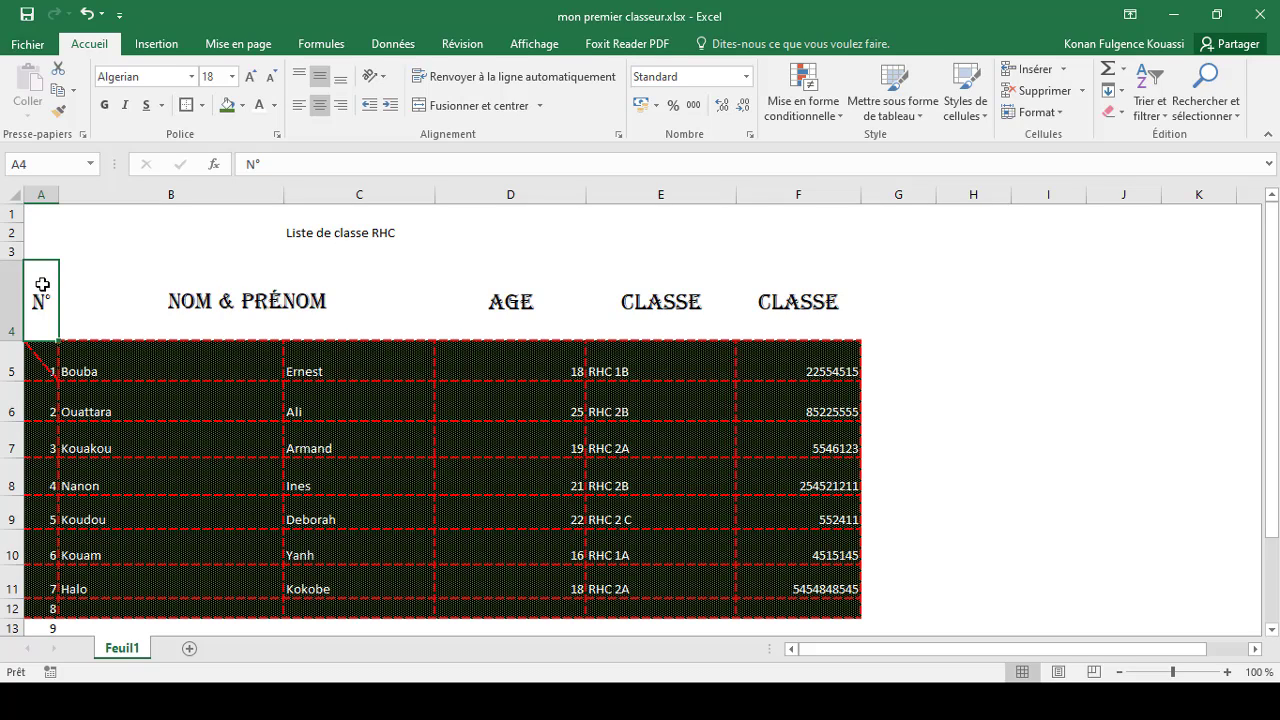
pyautogui.moveTo(42, 285); pyautogui.dragTo(765, 608)
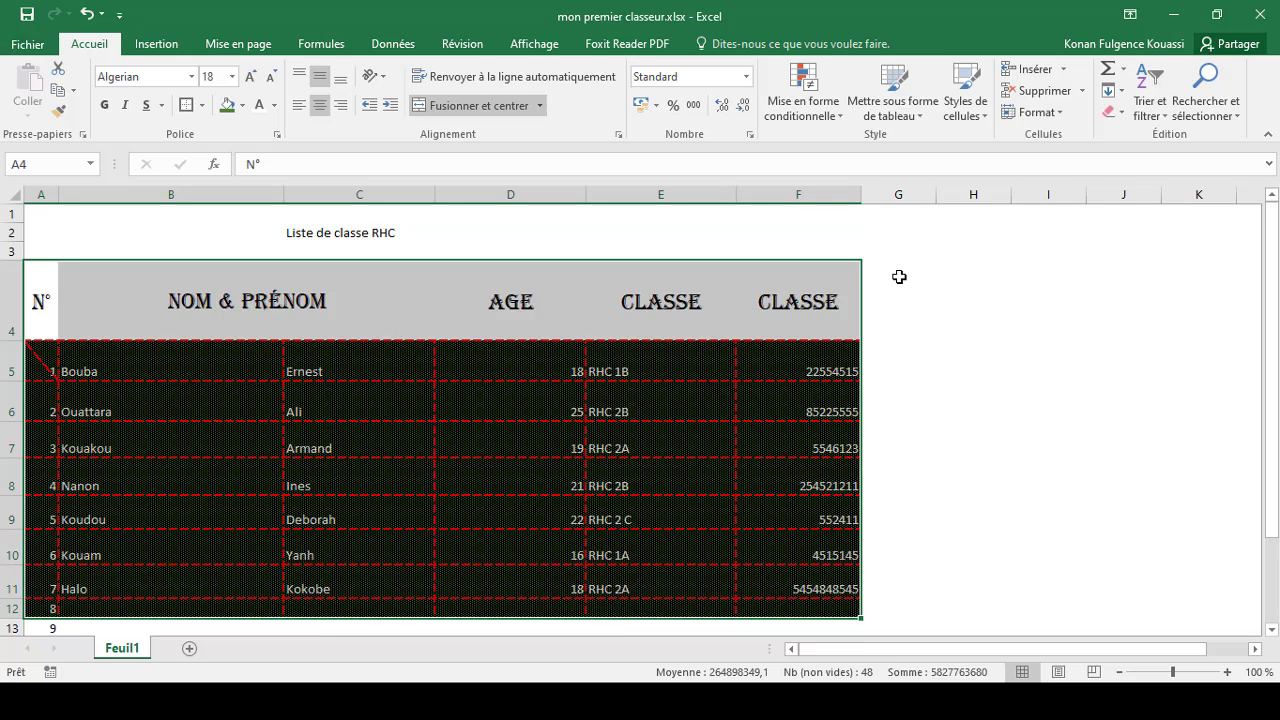
pyautogui.click(897, 106)
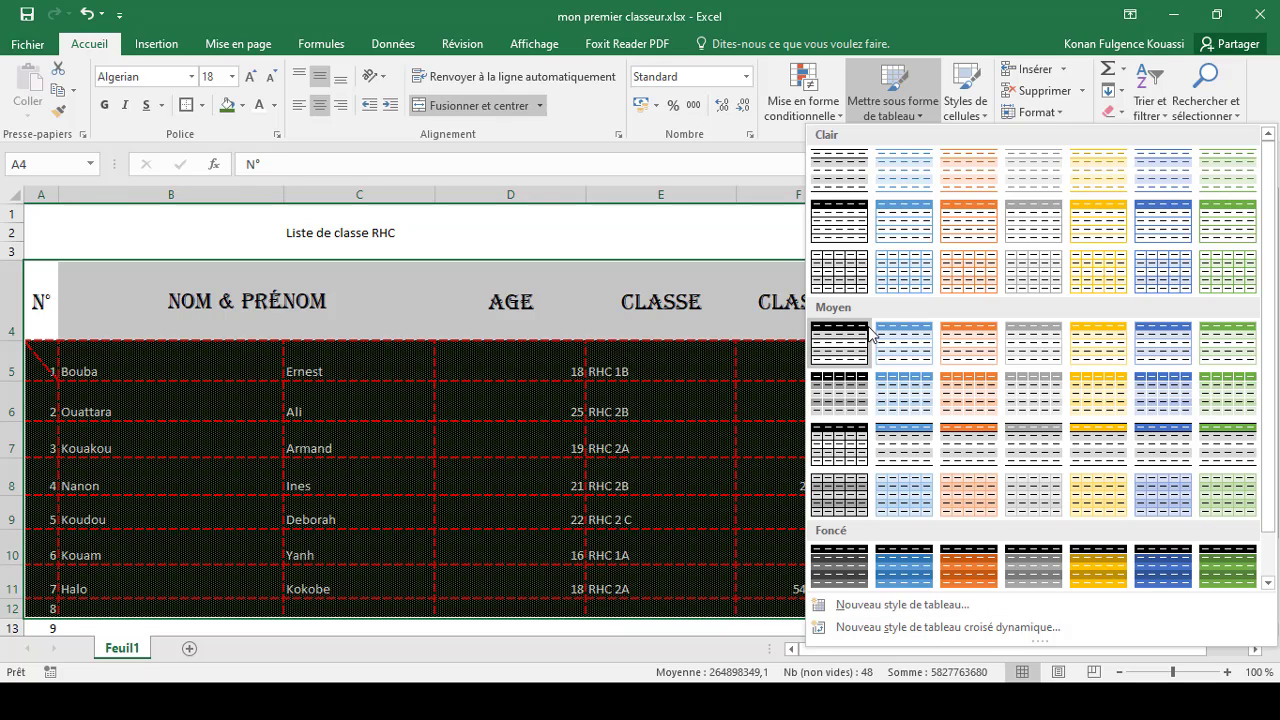
pyautogui.click(915, 233)
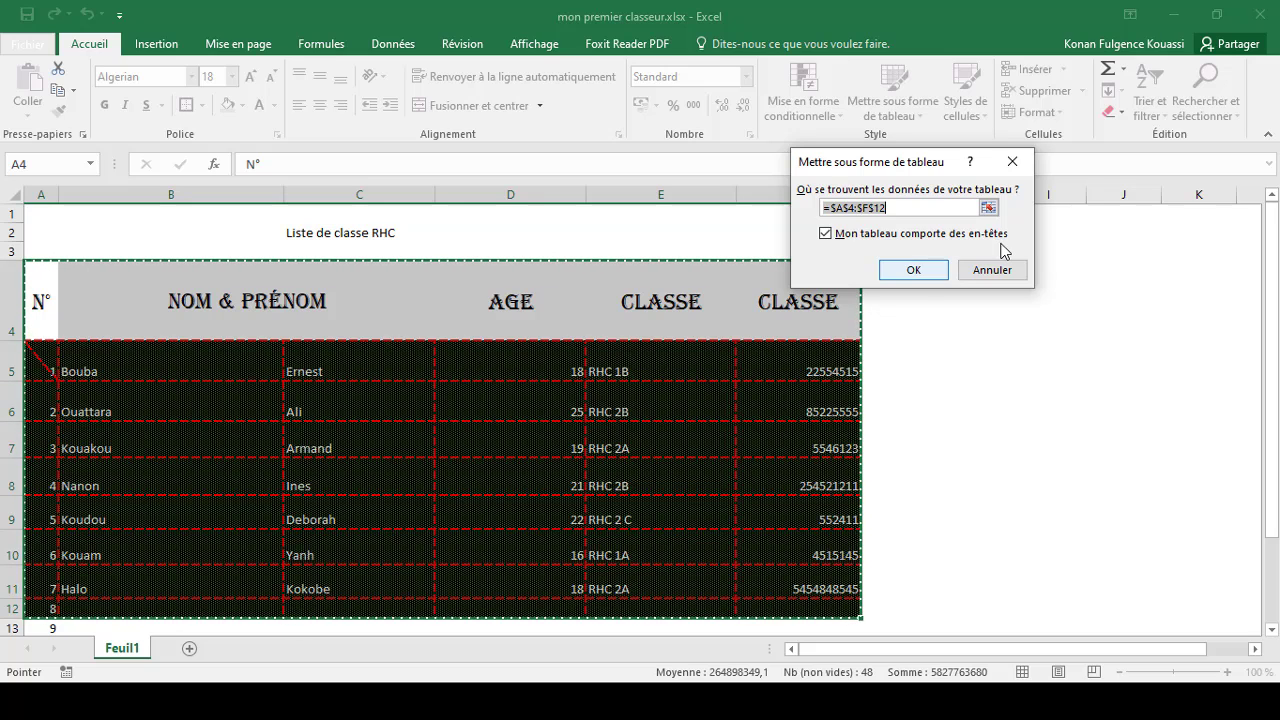
pyautogui.click(912, 271)
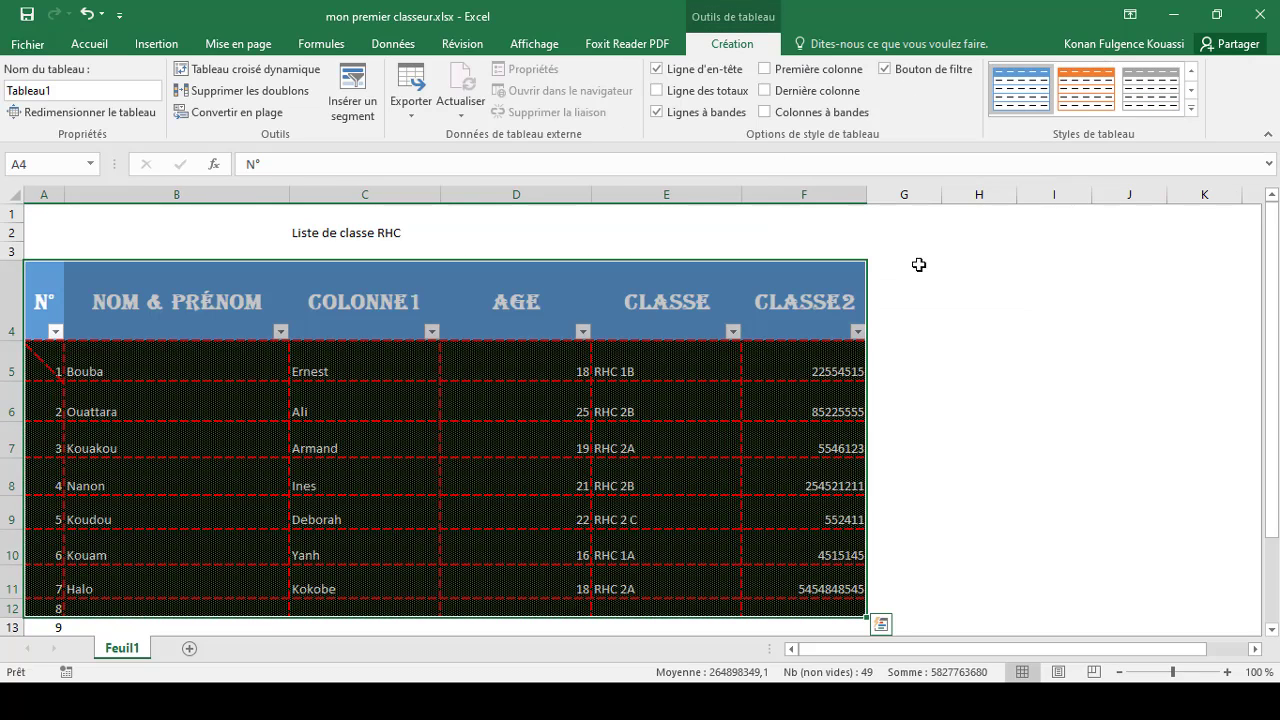
# Step: Filter the N° column to exclude the values 2 and 3
pyautogui.click(552, 333)
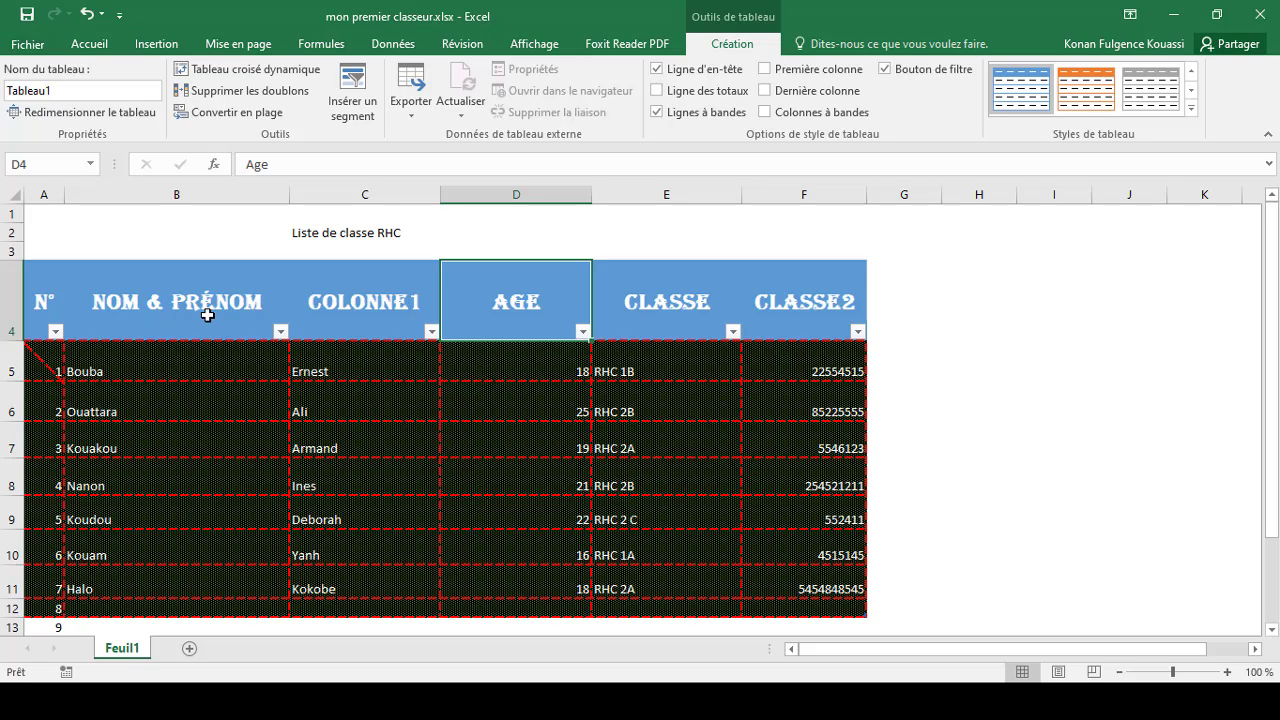
pyautogui.click(55, 332)
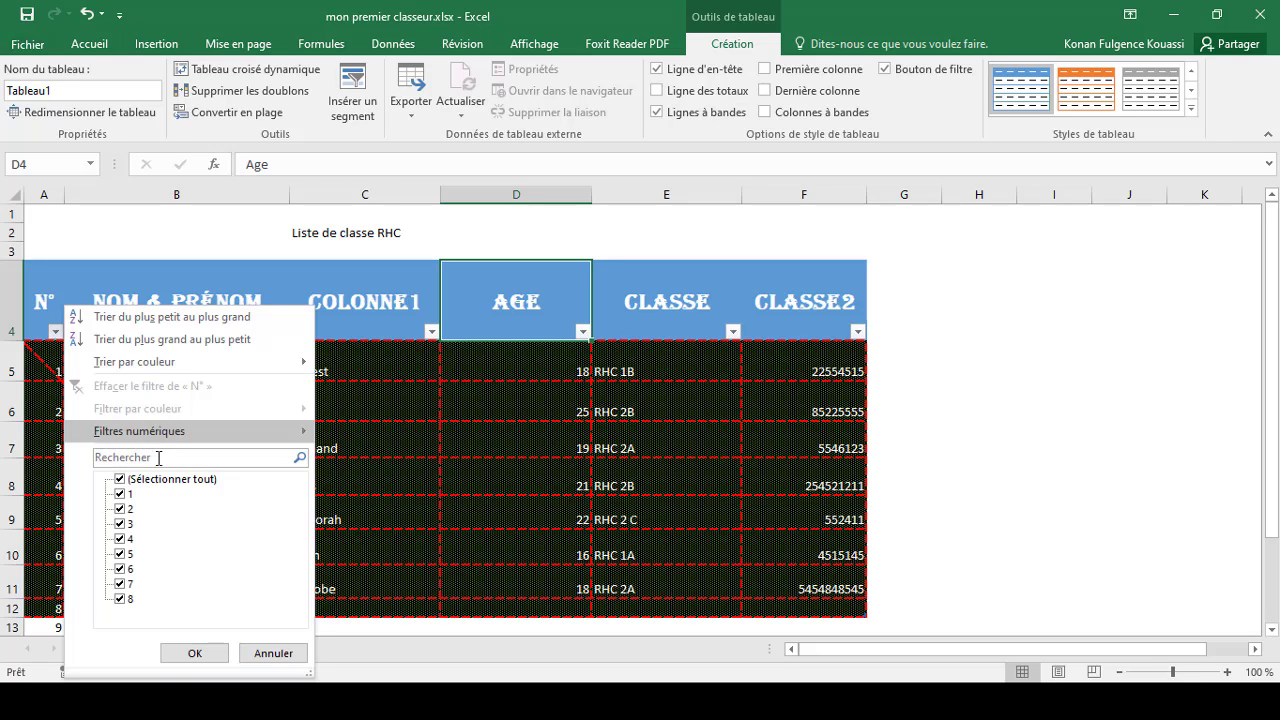
pyautogui.click(120, 510)
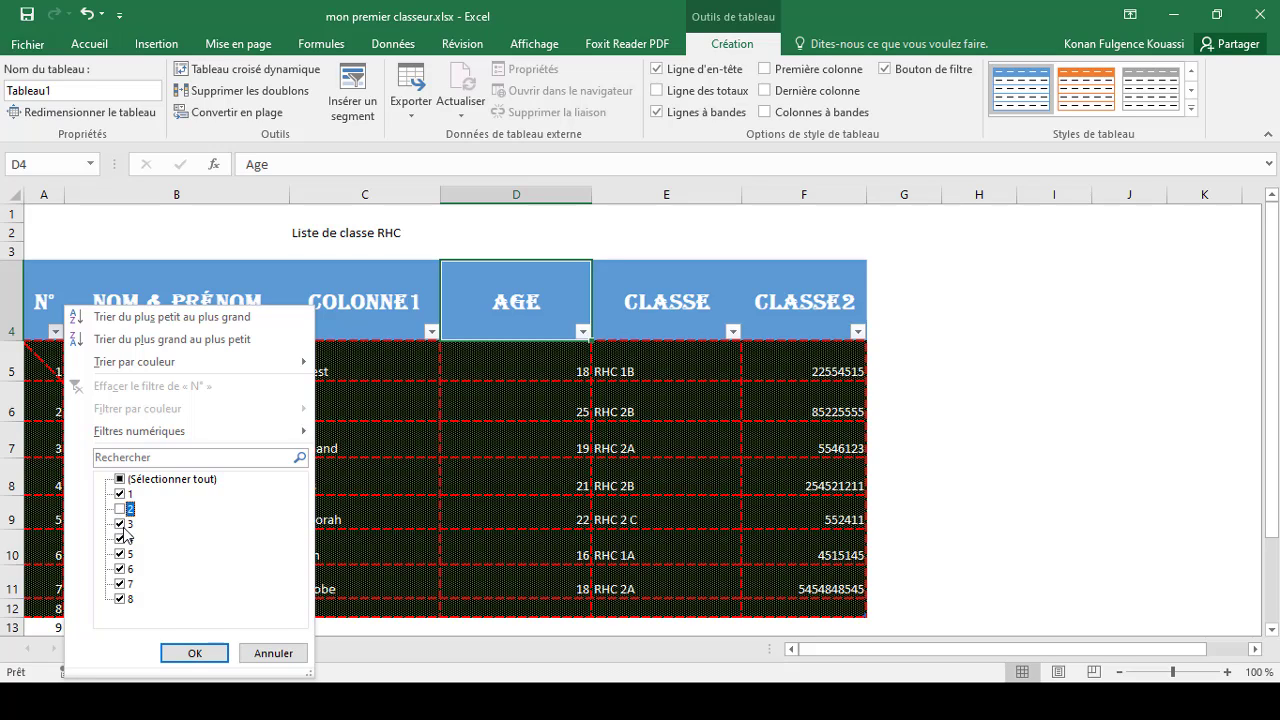
pyautogui.click(120, 524)
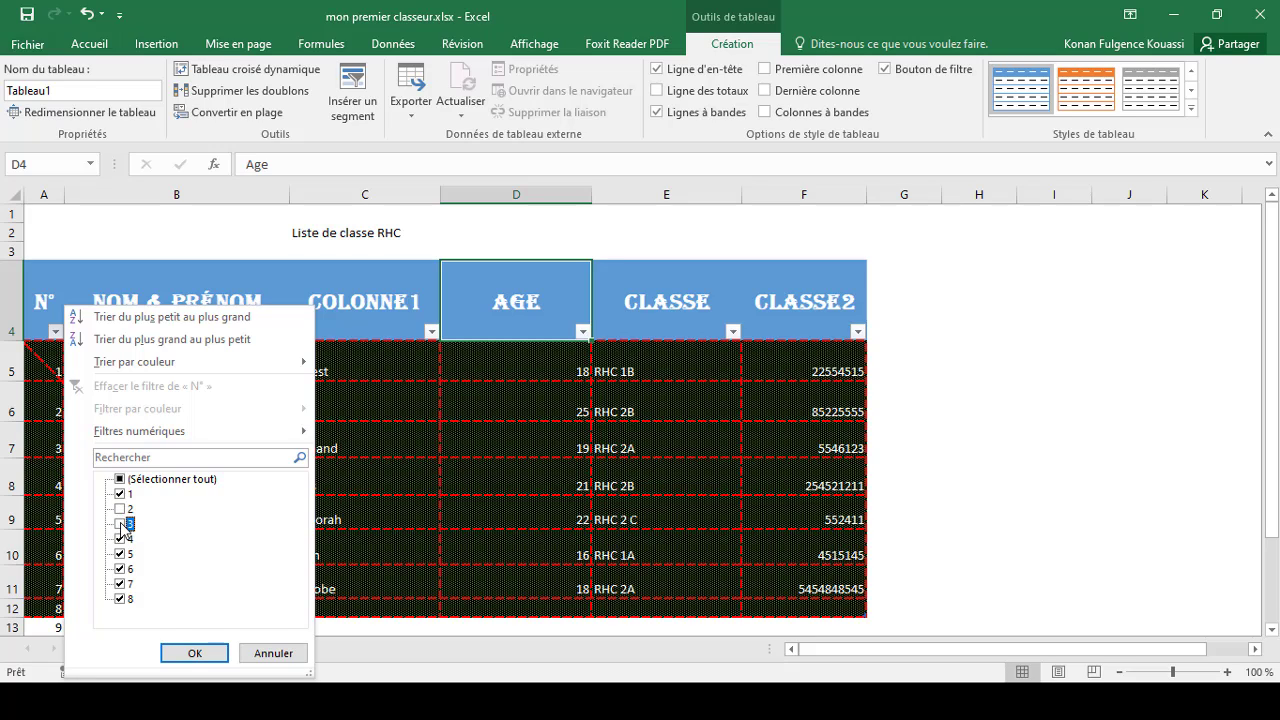
pyautogui.click(193, 655)
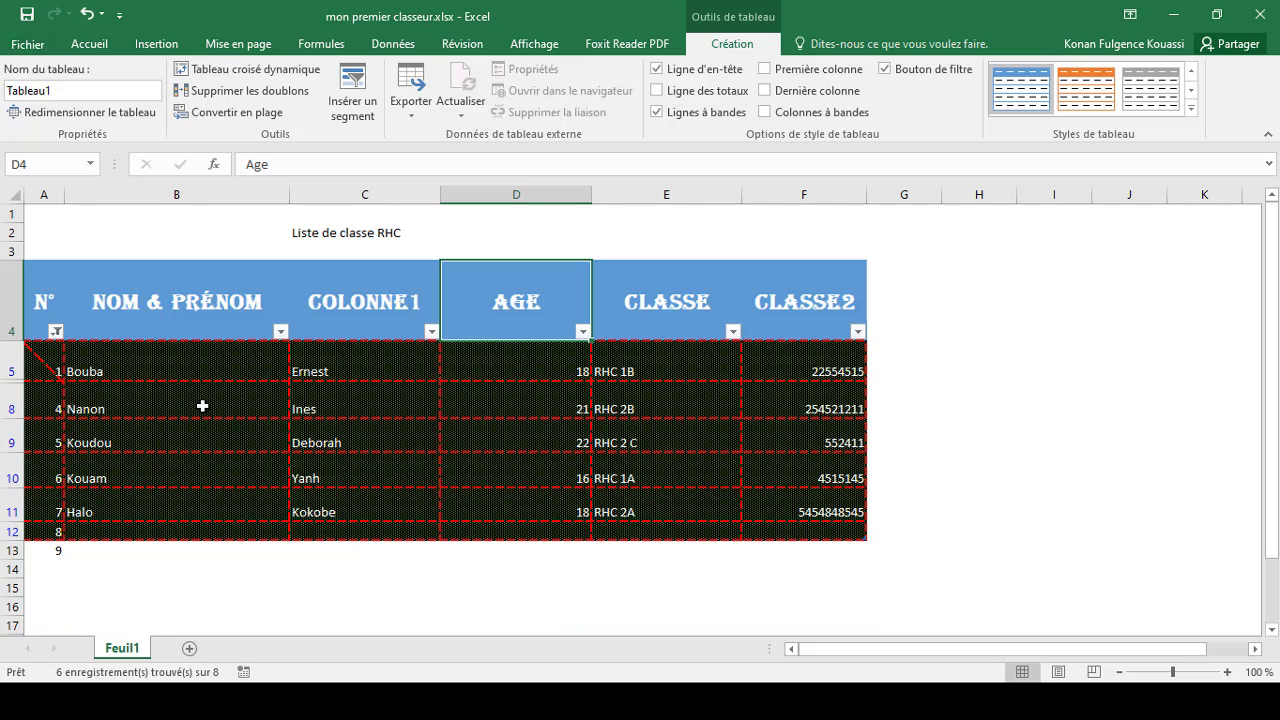
# Step: Restore values 2 and 3 in the N° column filter
pyautogui.click(56, 332)
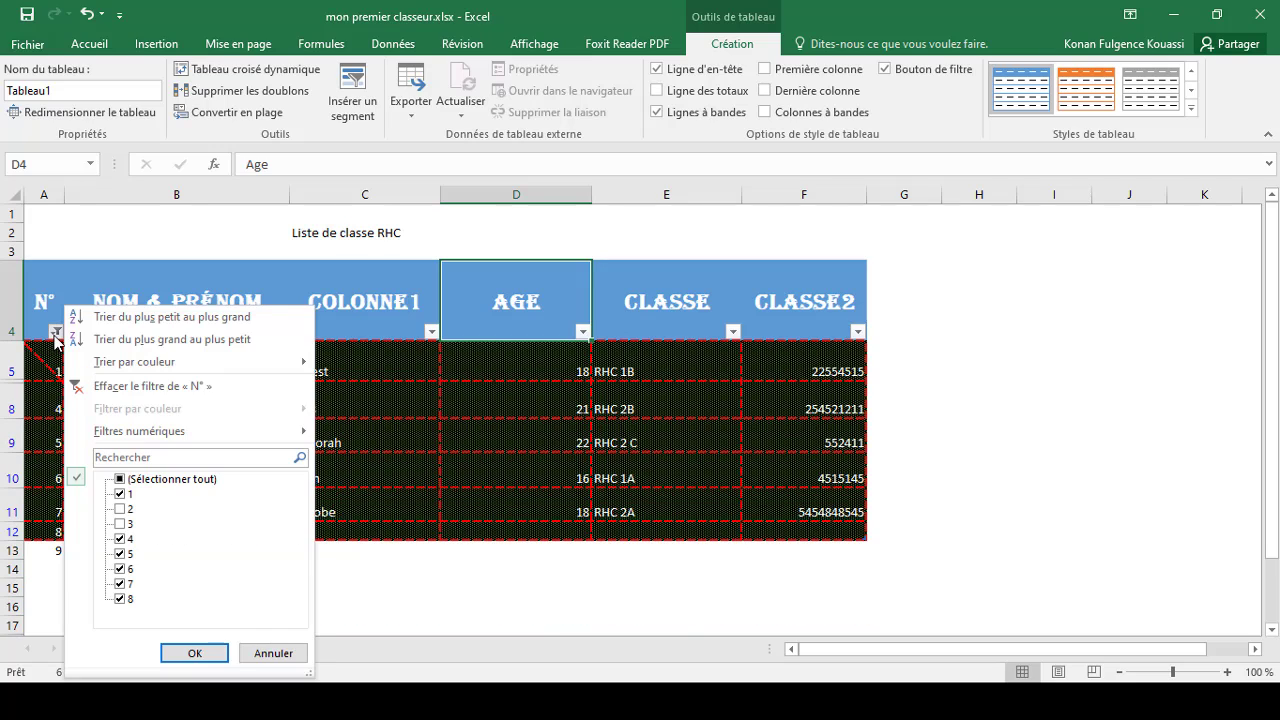
pyautogui.click(121, 510)
pyautogui.click(121, 524)
pyautogui.click(178, 653)
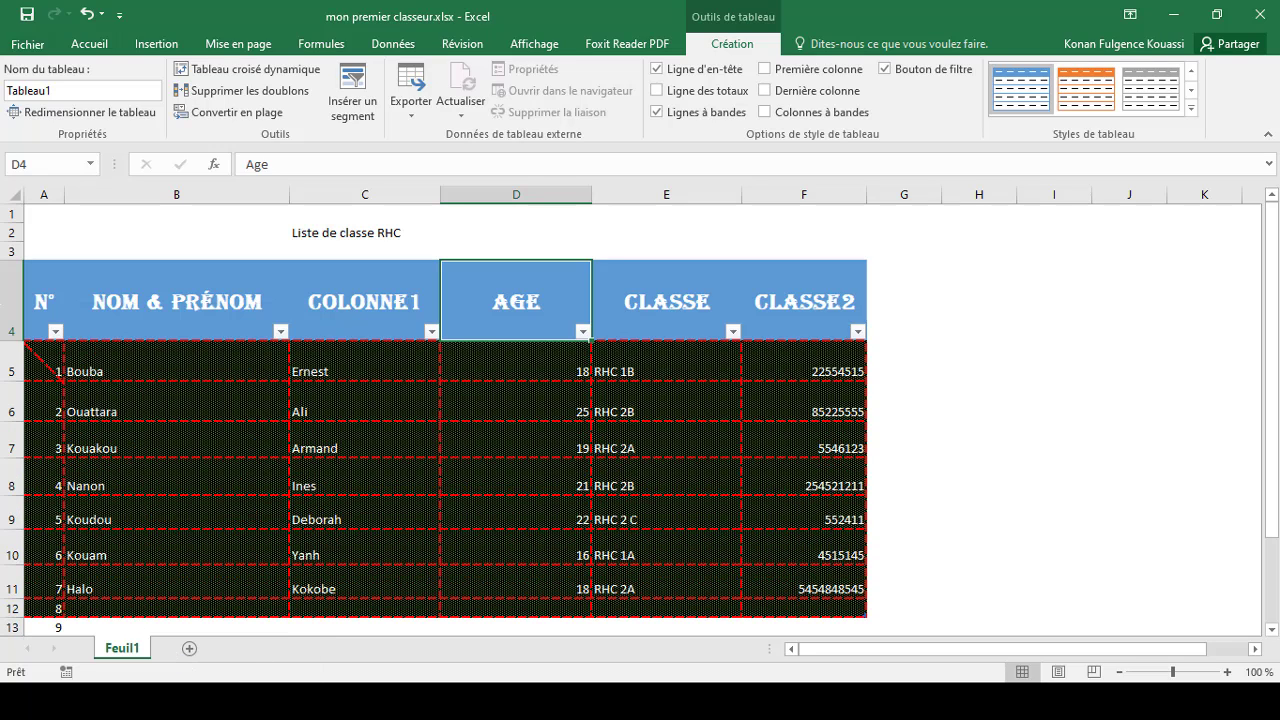
# Step: Filter the Nom & Prénom column to exclude Halo, Kouakou and Kouam
pyautogui.click(281, 332)
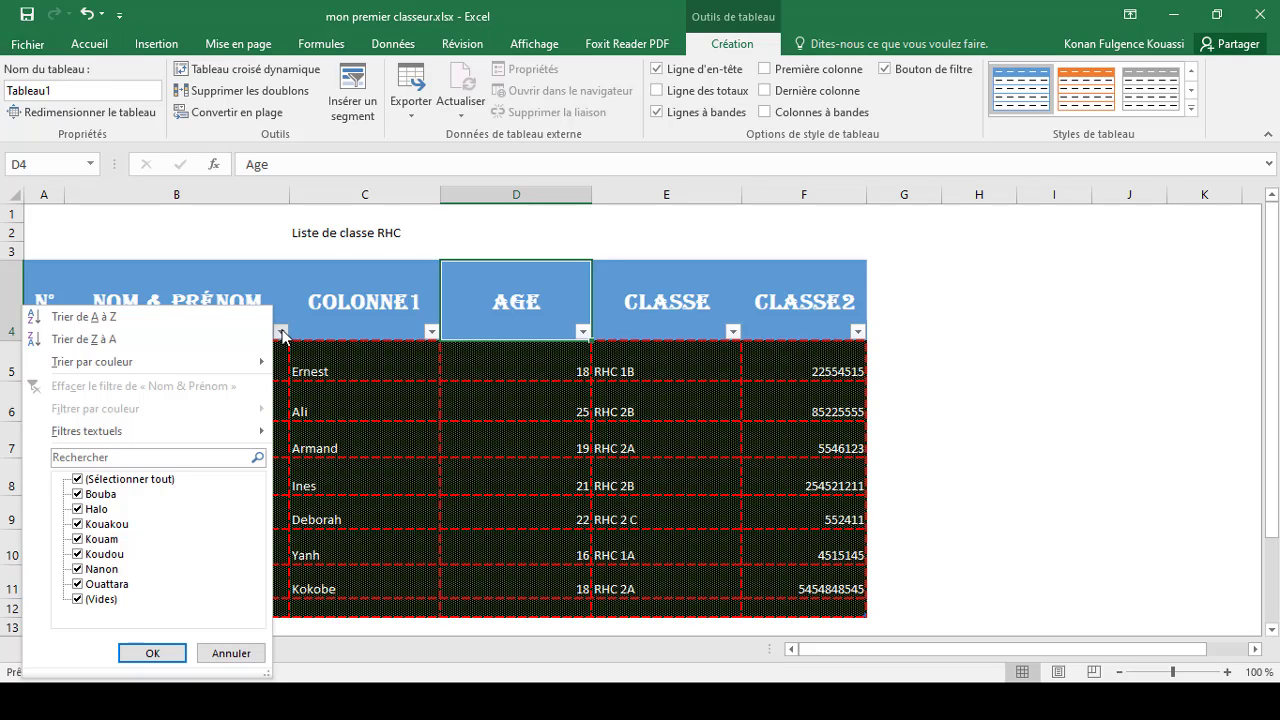
pyautogui.click(77, 511)
pyautogui.click(78, 524)
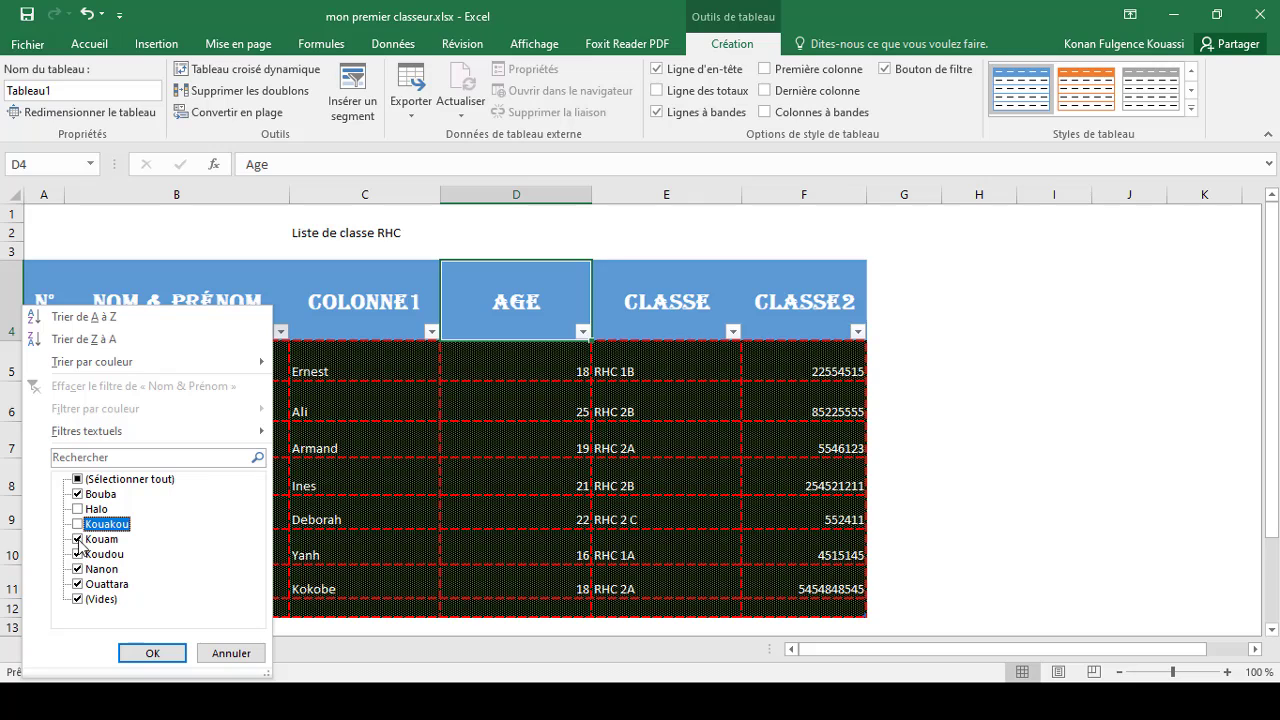
pyautogui.click(78, 540)
pyautogui.click(148, 653)
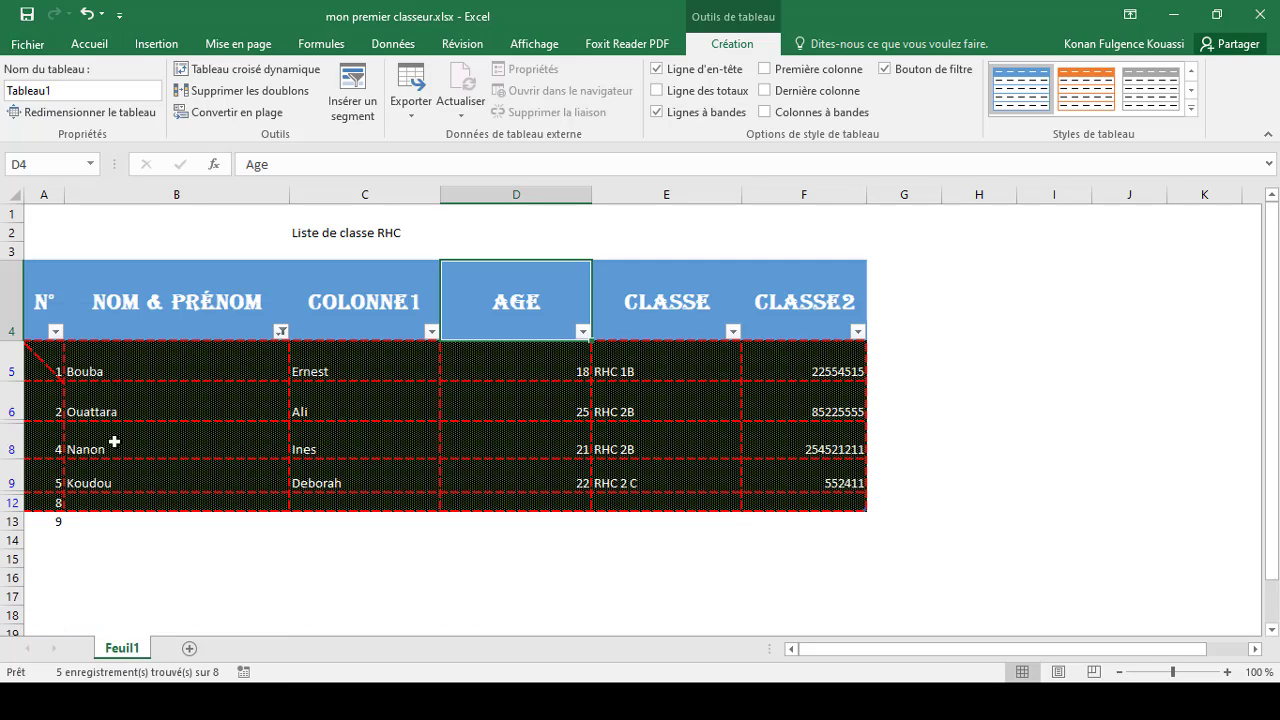